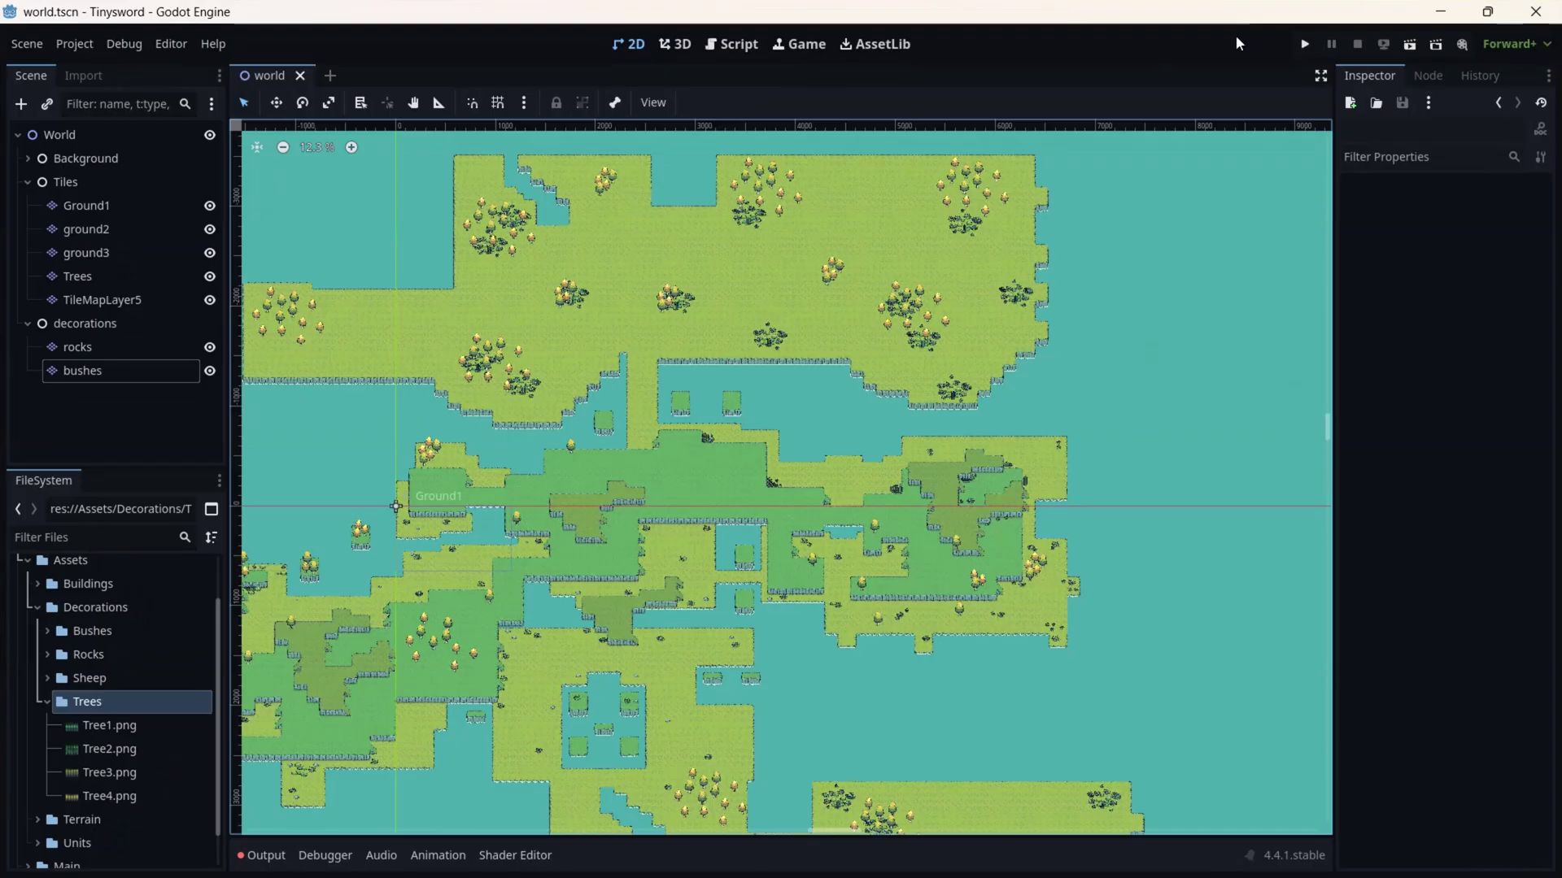
- Run the game with the world scene as main scene, preview it maximized and filling the view, then close it
{"action": "left_click", "coordinate": [1309, 52]}
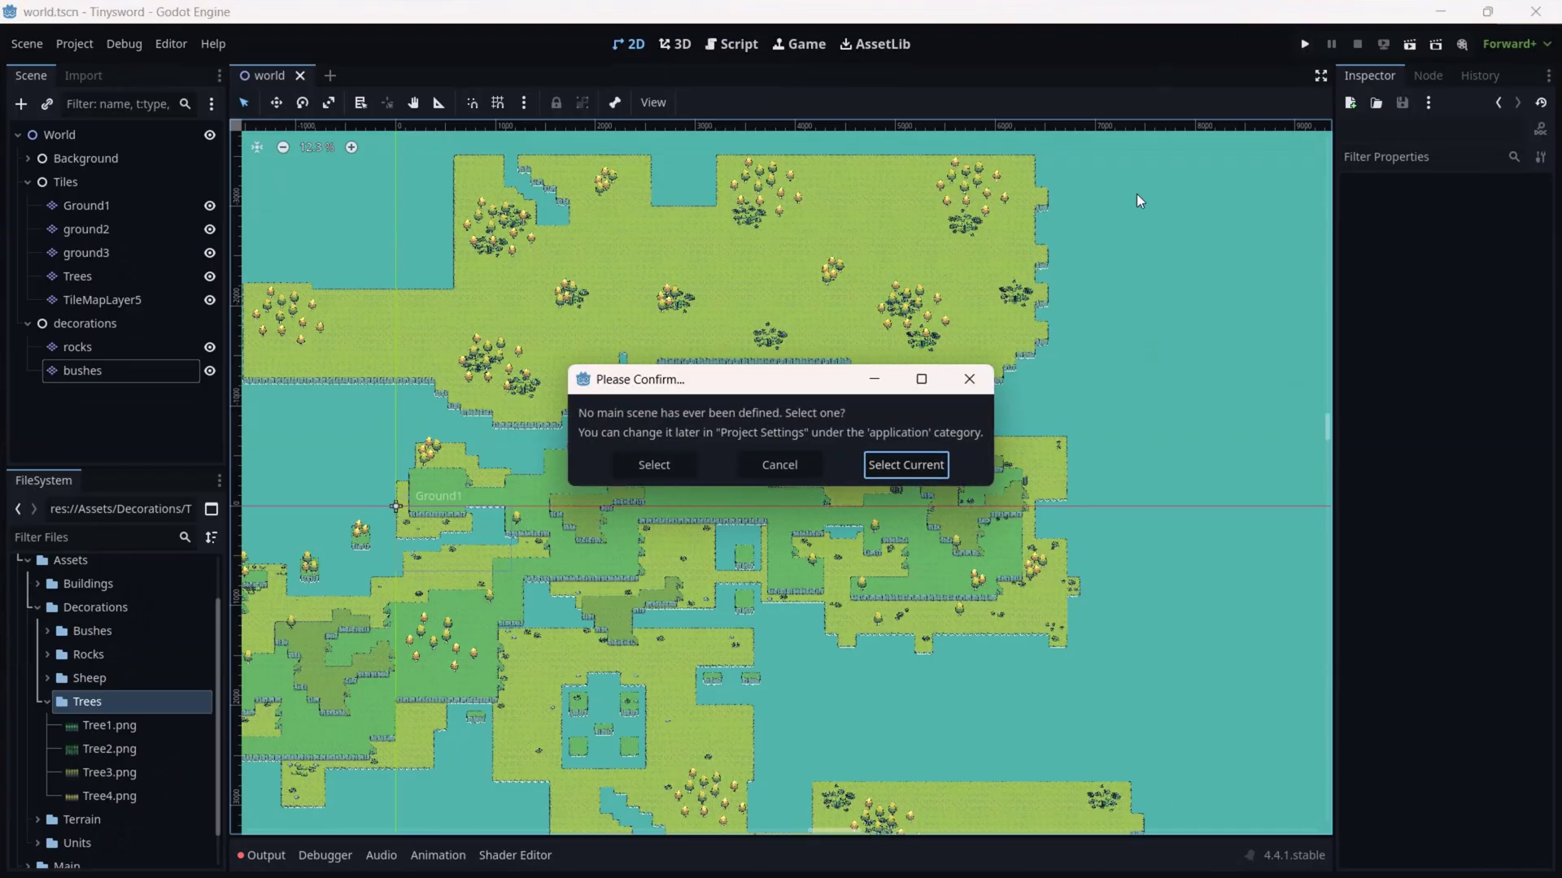
{"action": "left_click", "coordinate": [917, 471]}
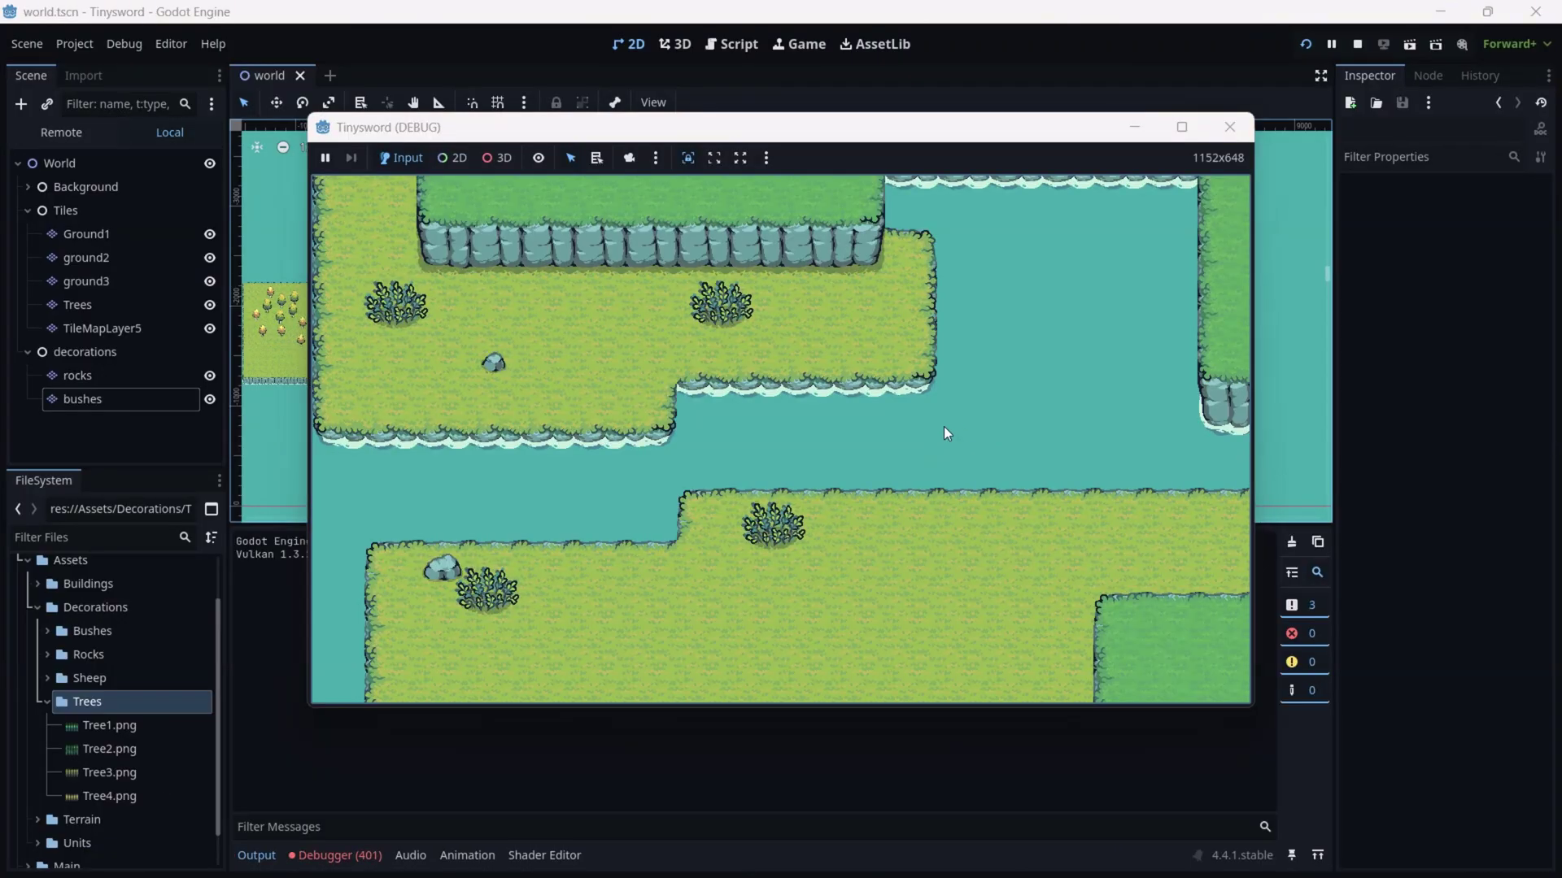
{"action": "left_click", "coordinate": [1183, 129]}
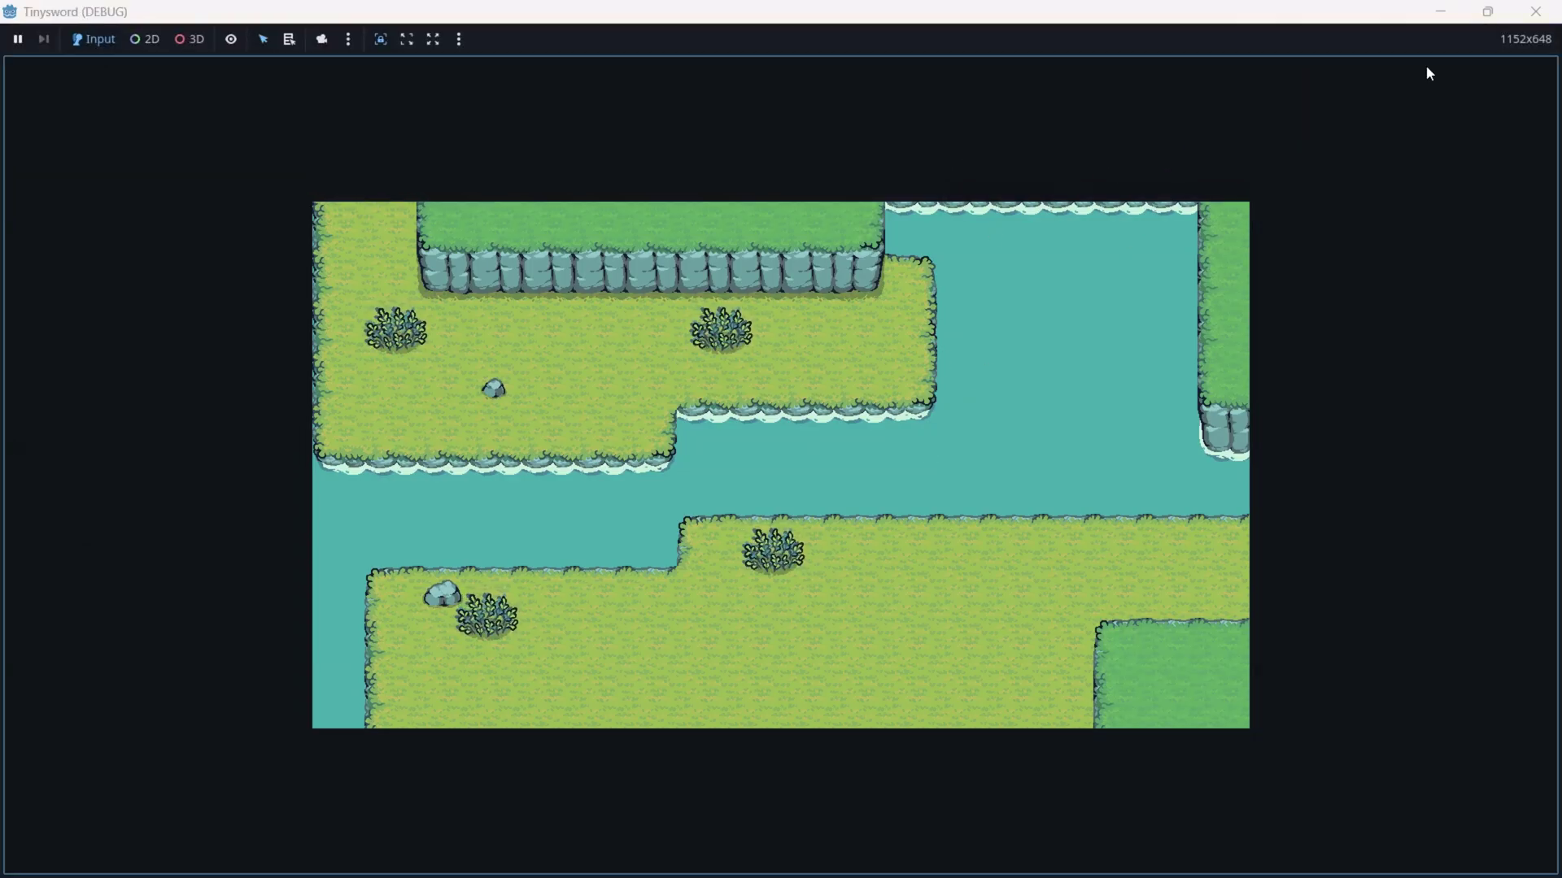
{"action": "left_click", "coordinate": [435, 40]}
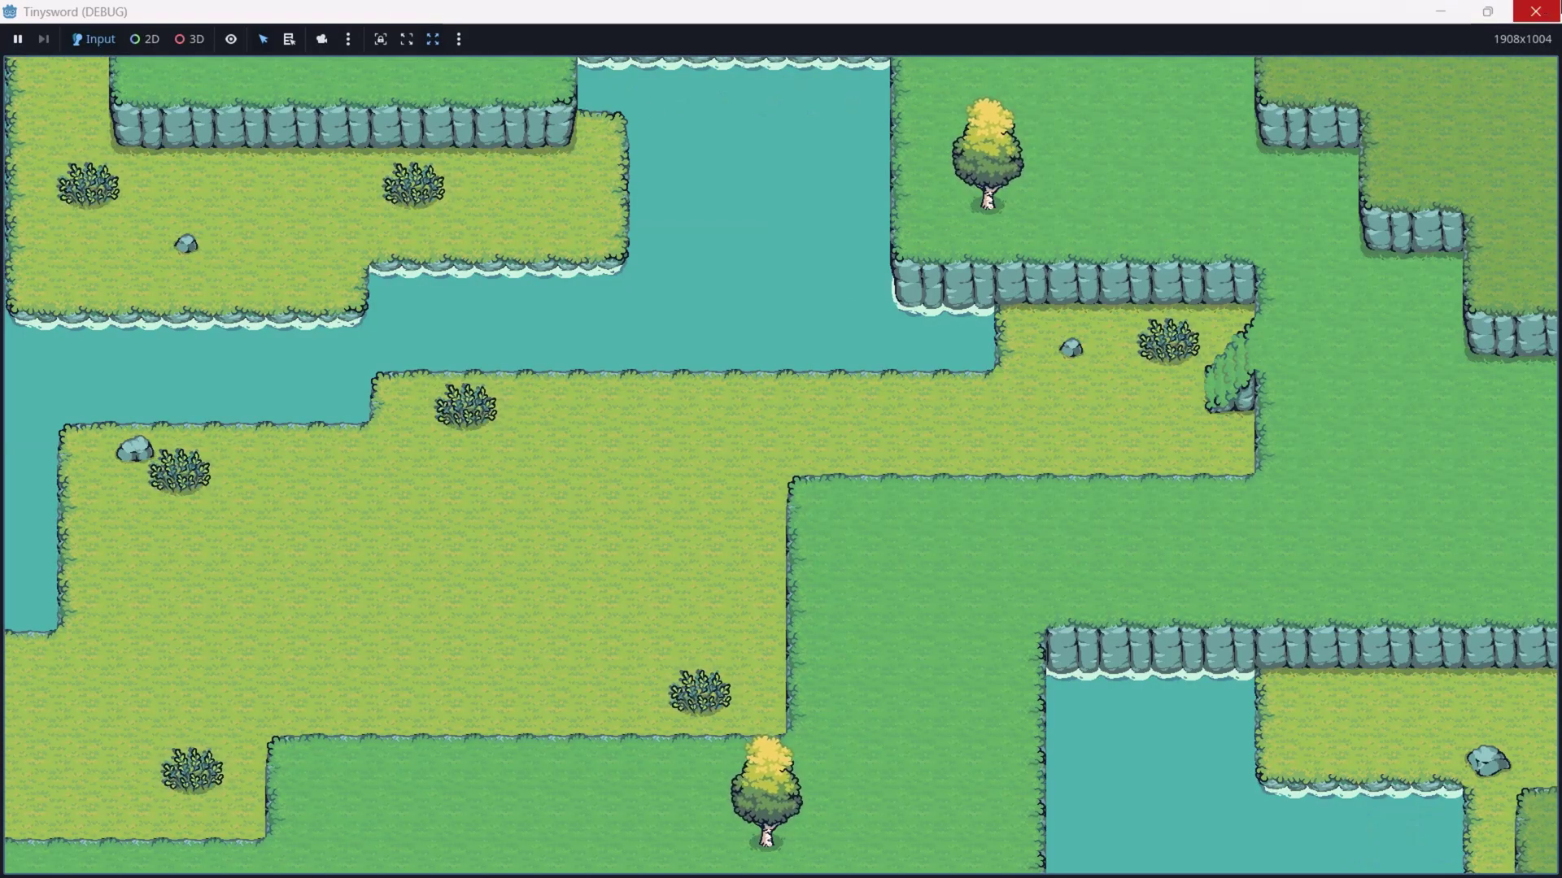
{"action": "left_click", "coordinate": [1536, 12]}
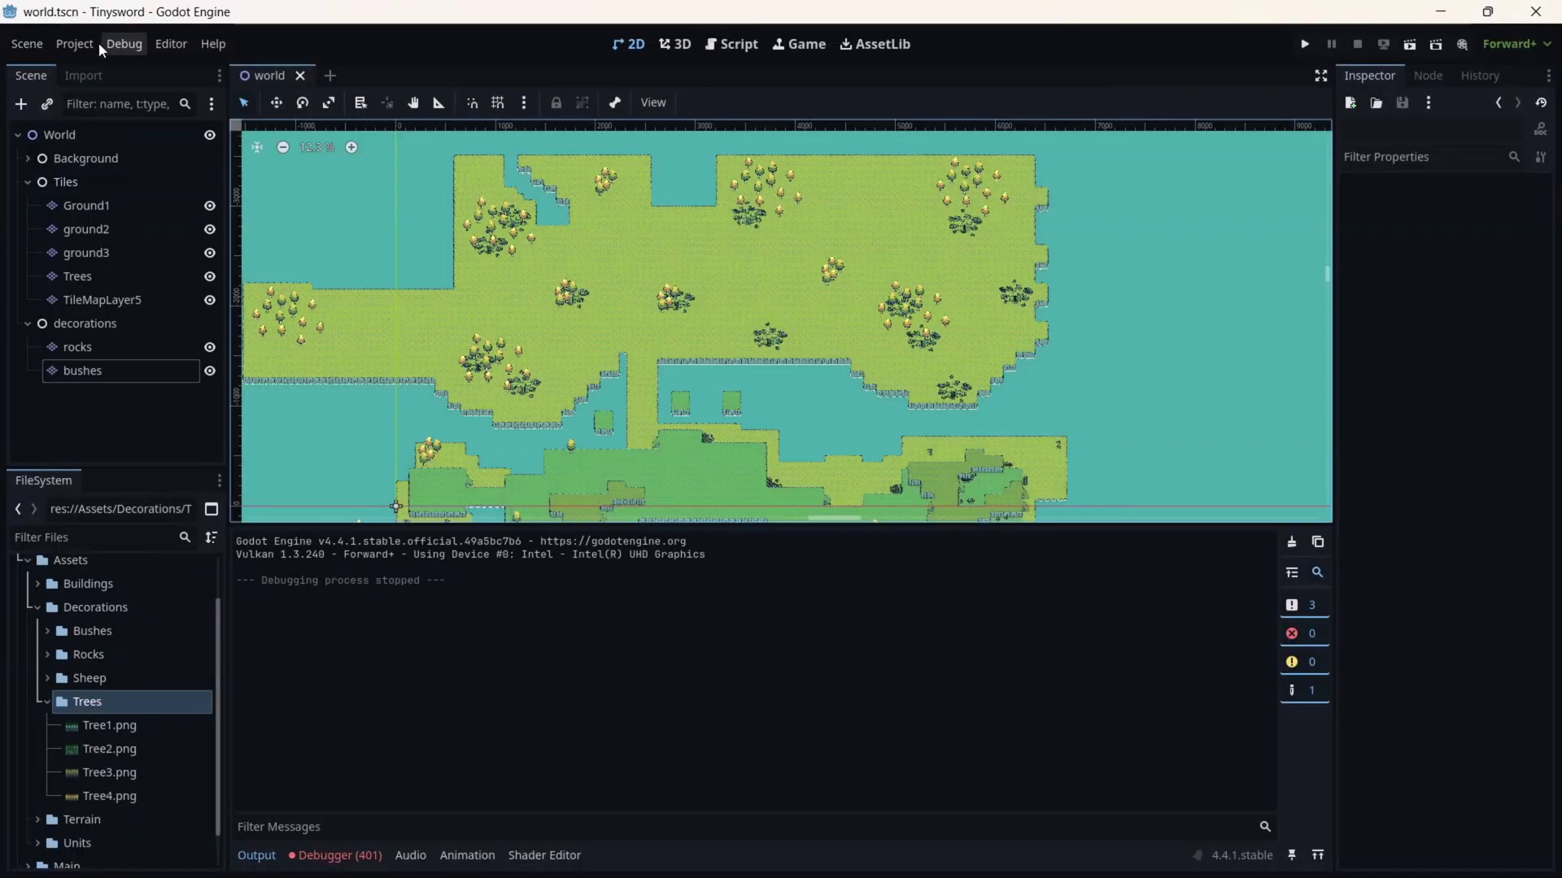
- Open Project Settings at Display > Window, keeping Windowed mode and Center of Primary Screen position
{"action": "left_click", "coordinate": [77, 49]}
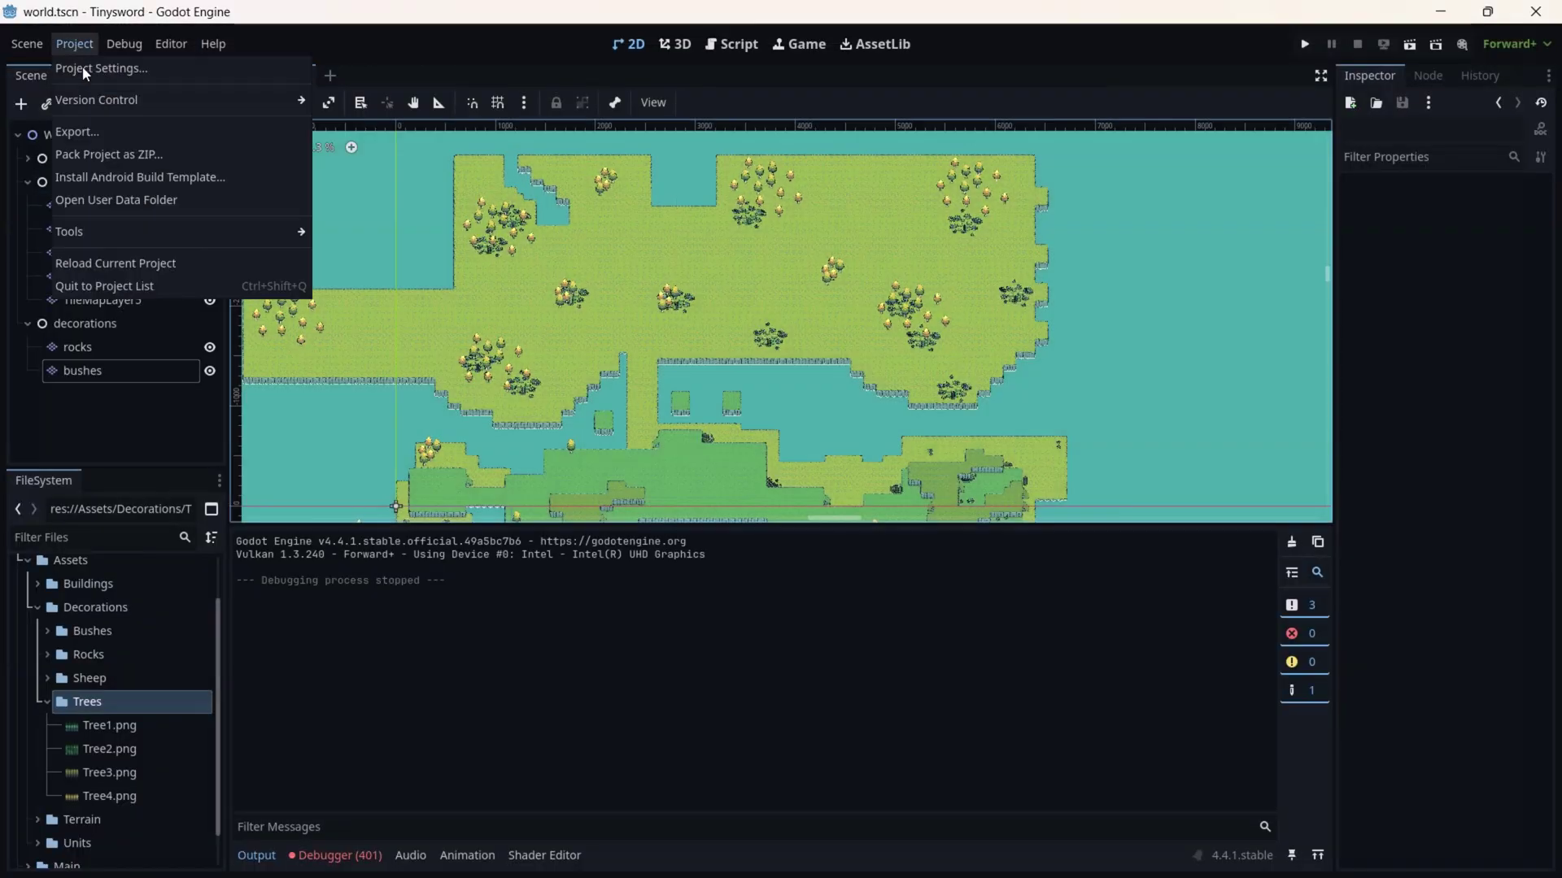
{"action": "left_click", "coordinate": [85, 69]}
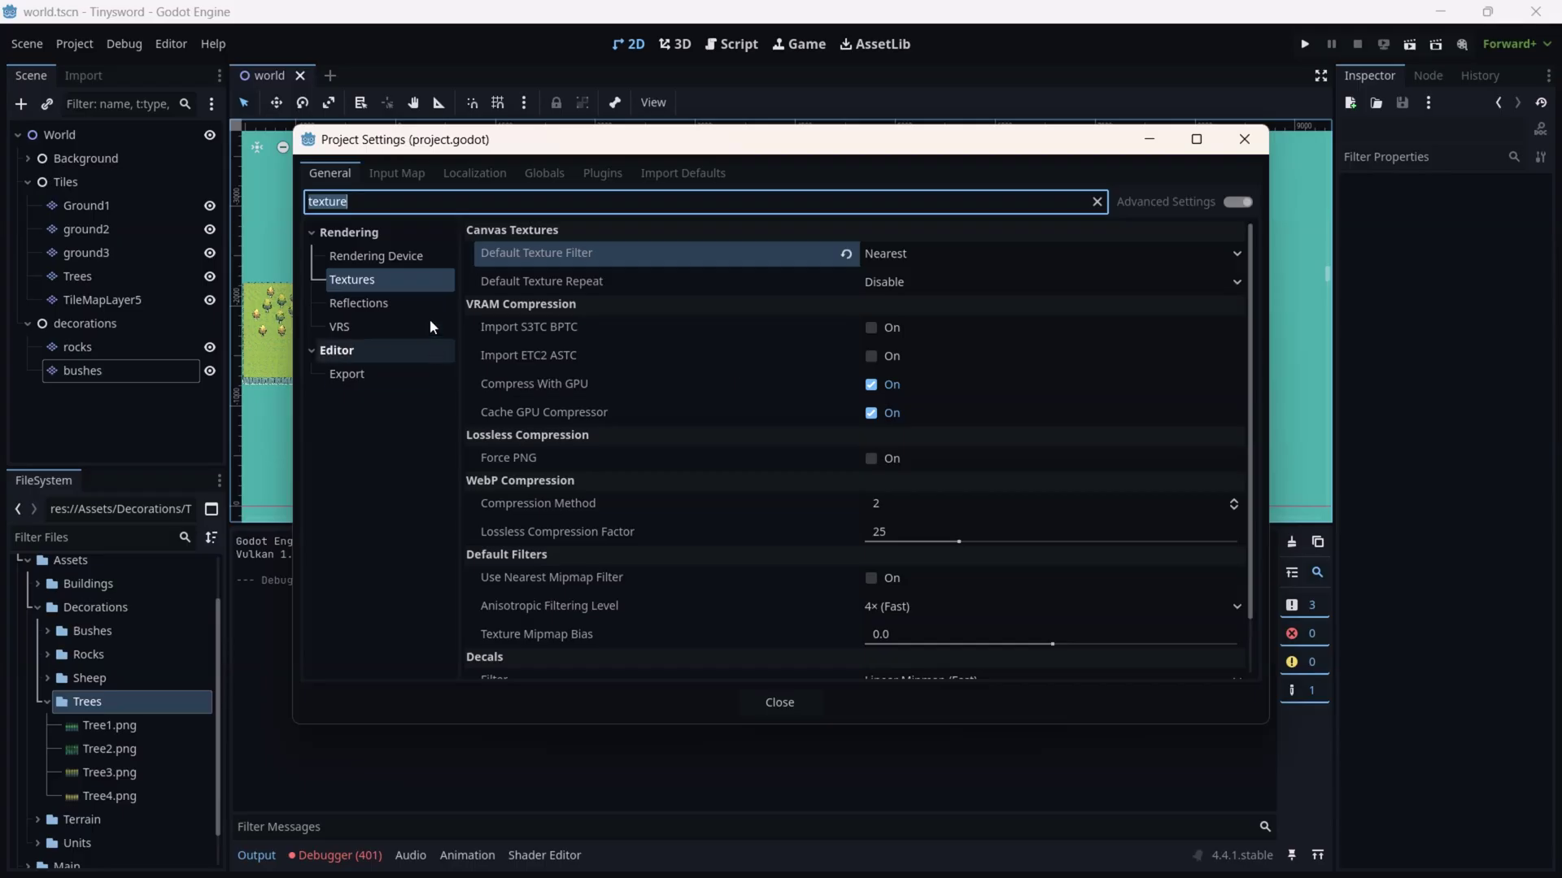
{"action": "key", "text": "BackSpace"}
{"action": "left_click", "coordinate": [368, 350]}
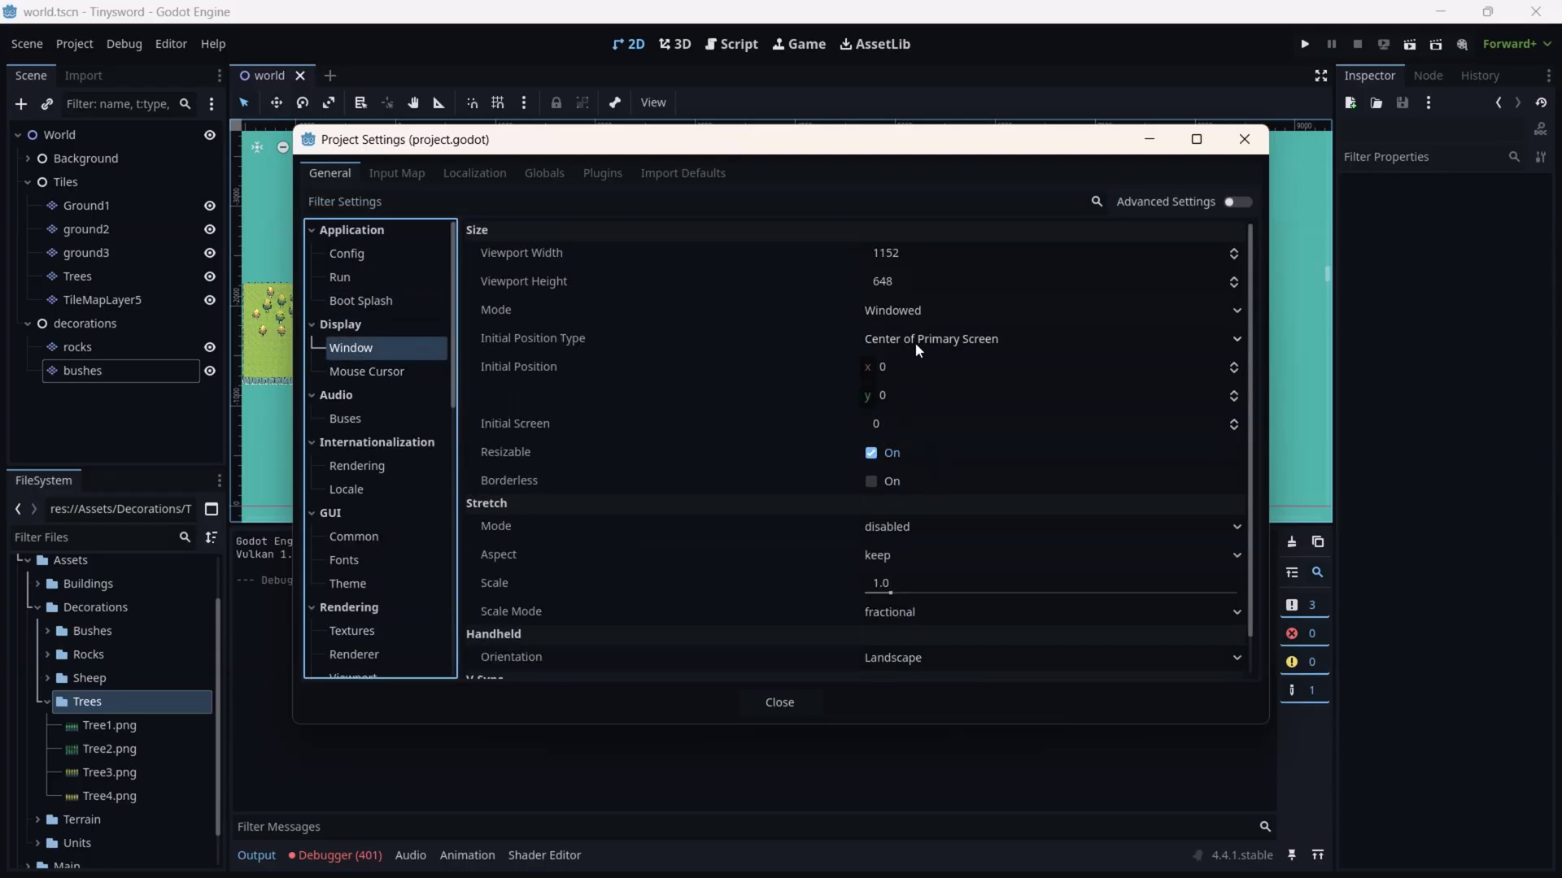
{"action": "left_click", "coordinate": [906, 317]}
{"action": "left_click", "coordinate": [906, 317]}
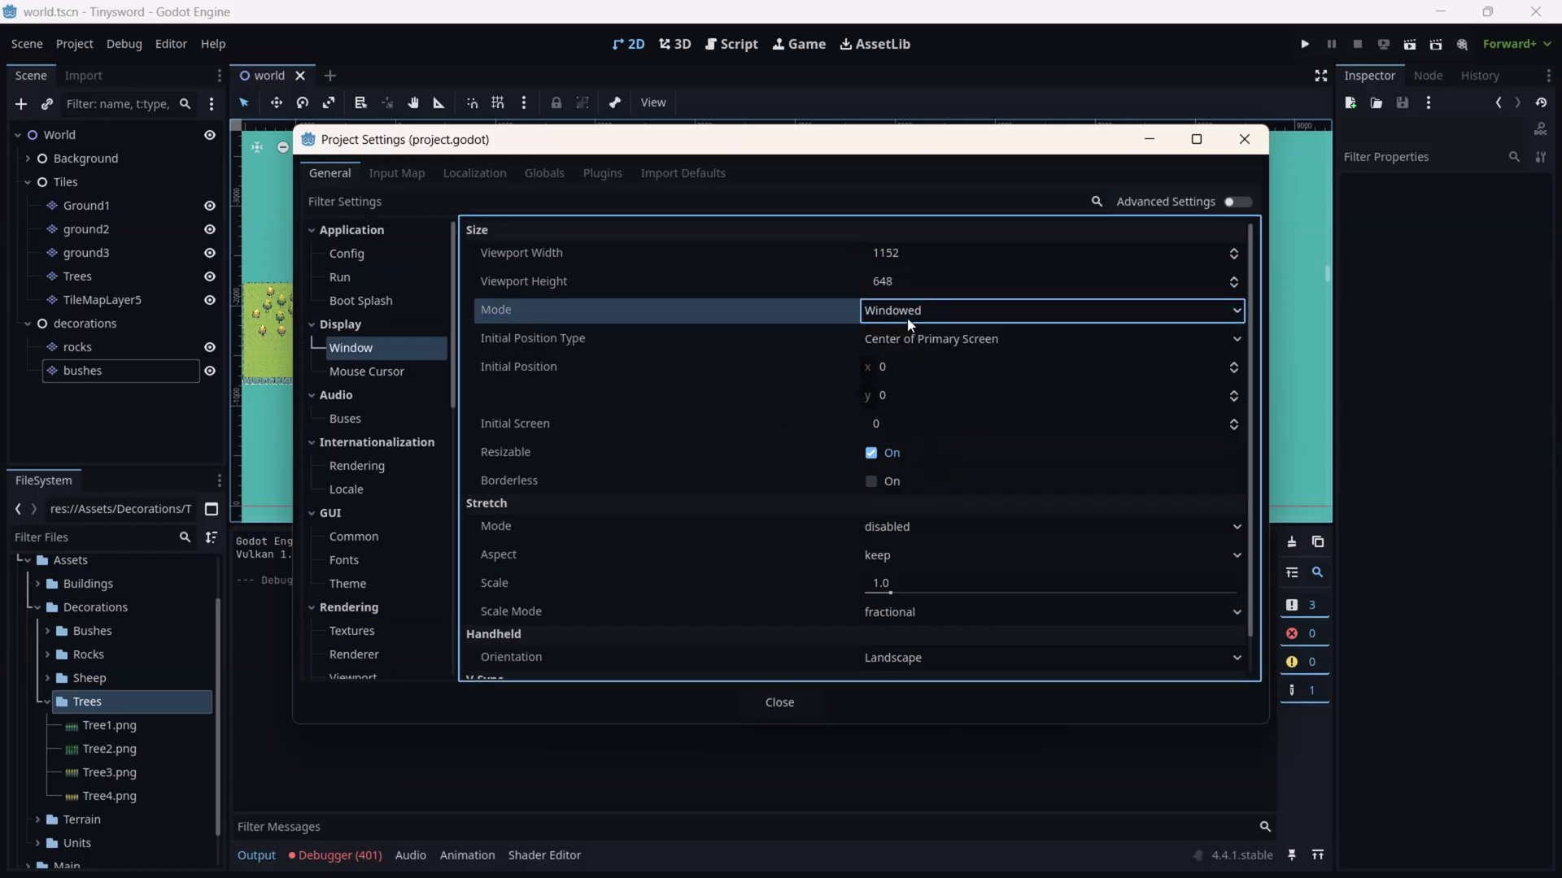
{"action": "left_click", "coordinate": [930, 341]}
{"action": "left_click", "coordinate": [930, 341]}
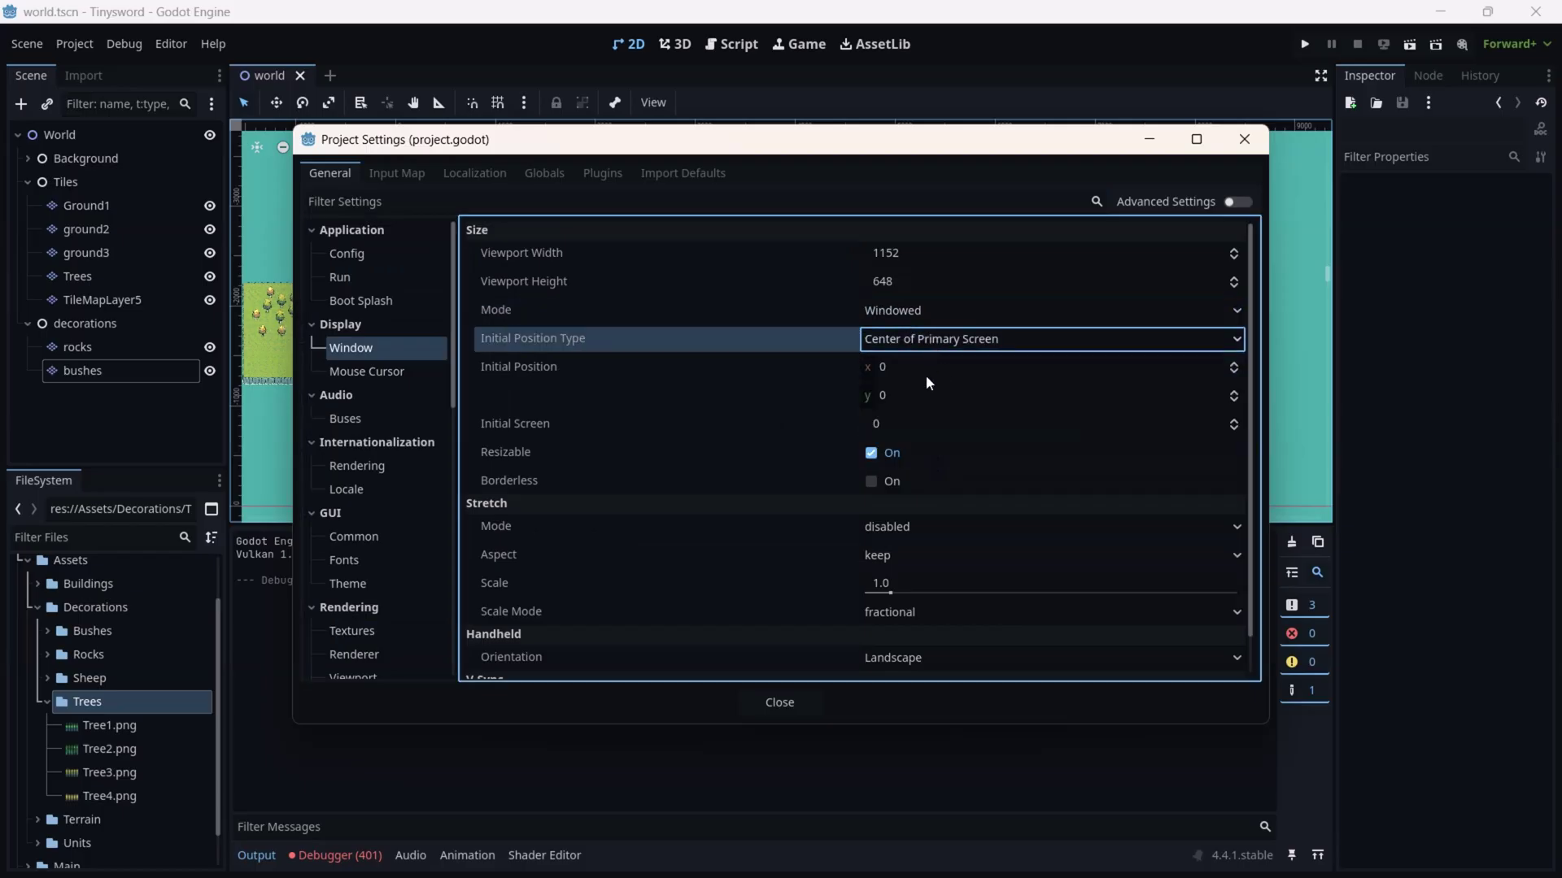
- Set Stretch Mode to canvas_items, close the settings, save the scene and hide the output log
{"action": "left_click", "coordinate": [919, 528]}
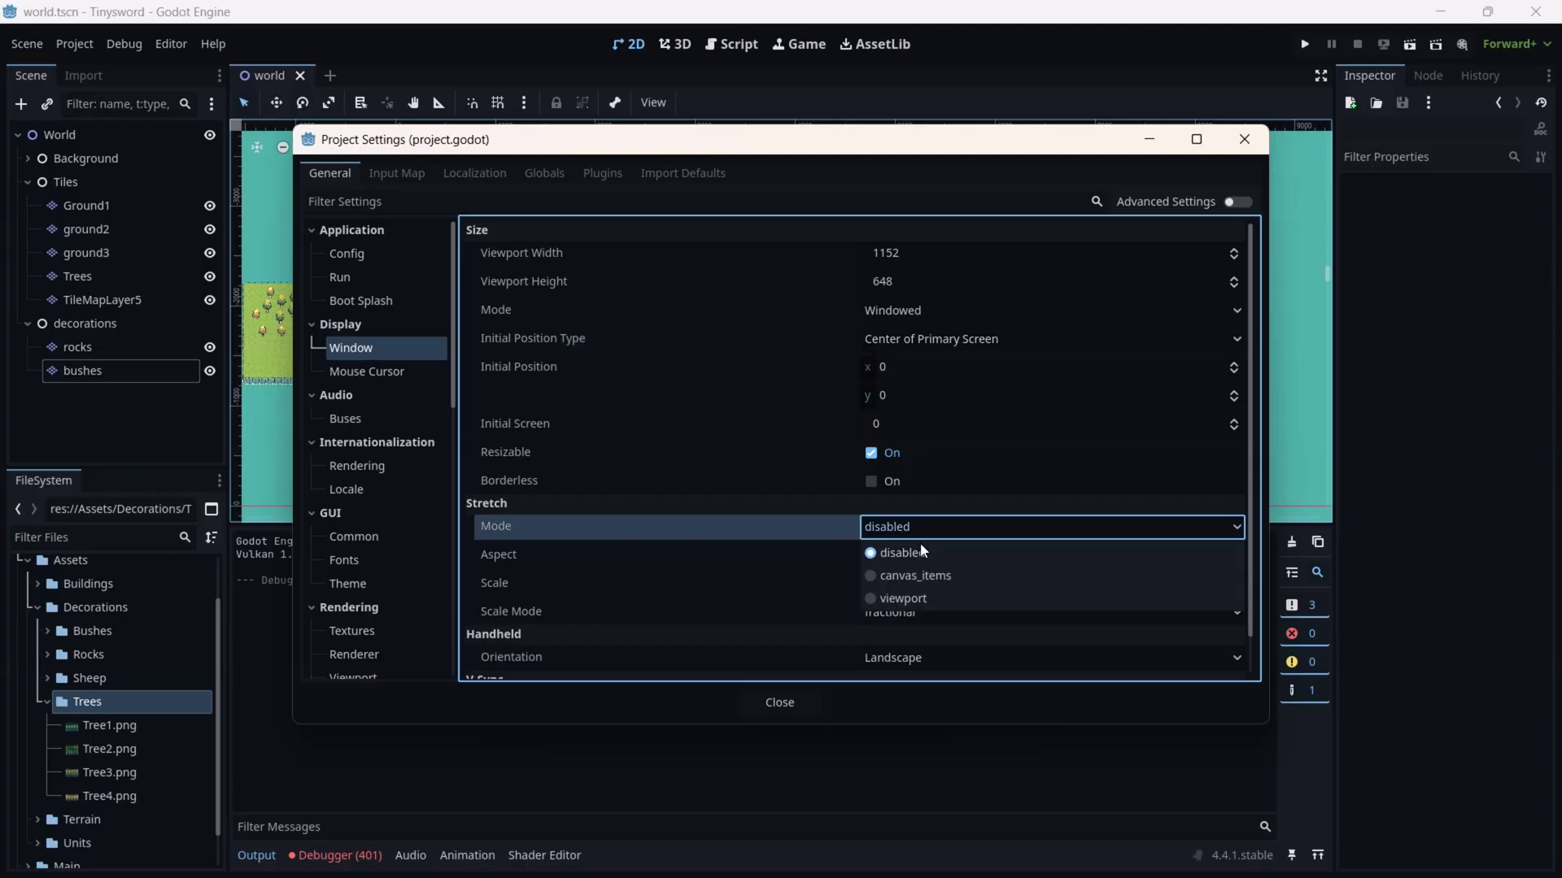
{"action": "left_click", "coordinate": [939, 577]}
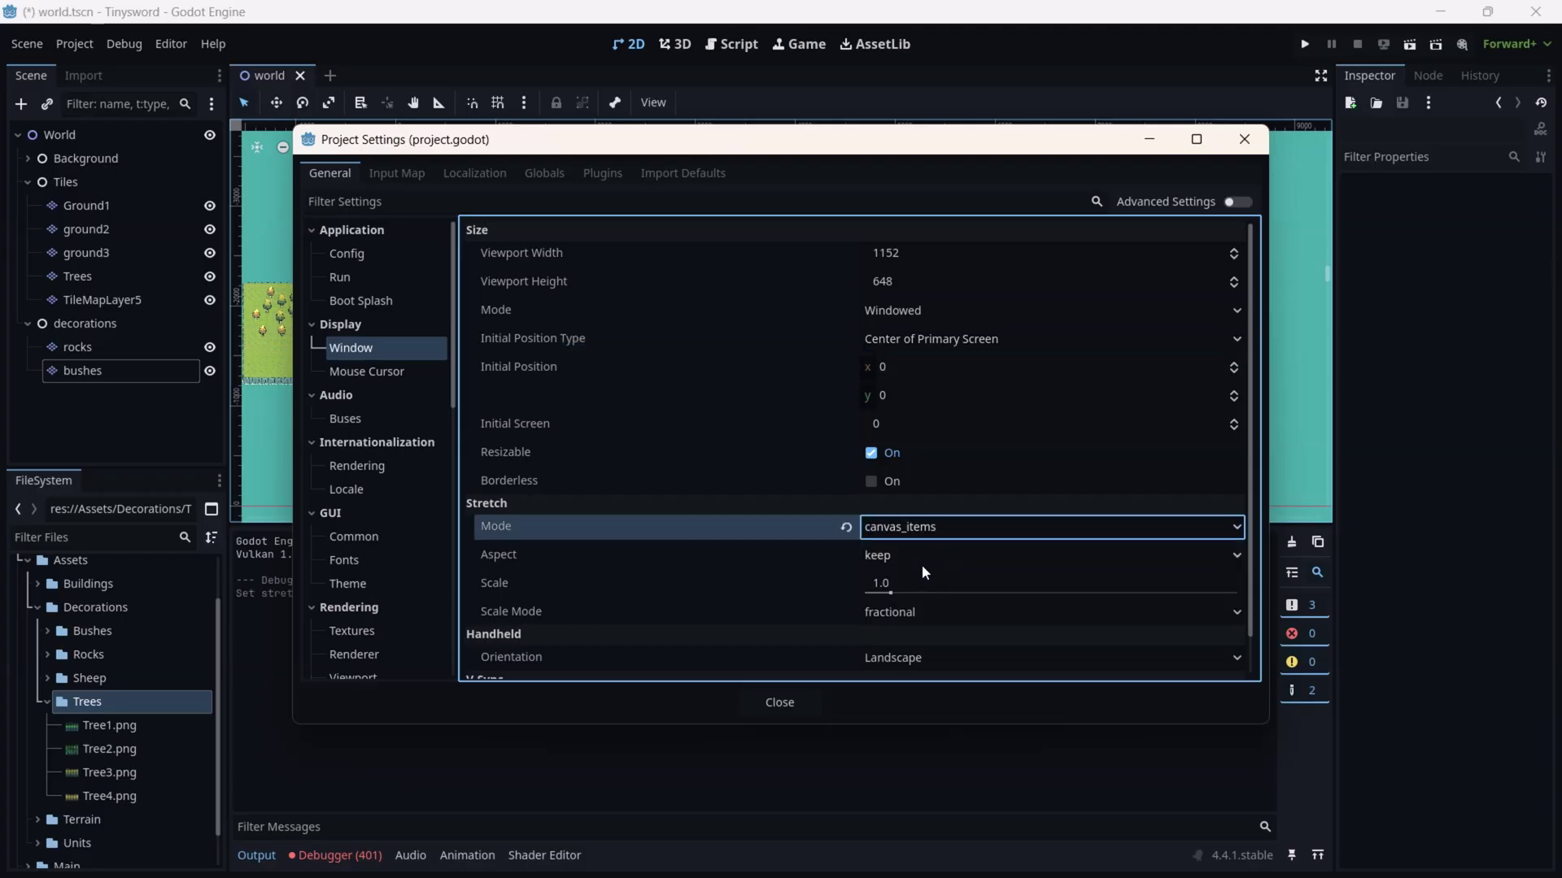
{"action": "left_click", "coordinate": [787, 701]}
{"action": "key", "text": "ctrl+s"}
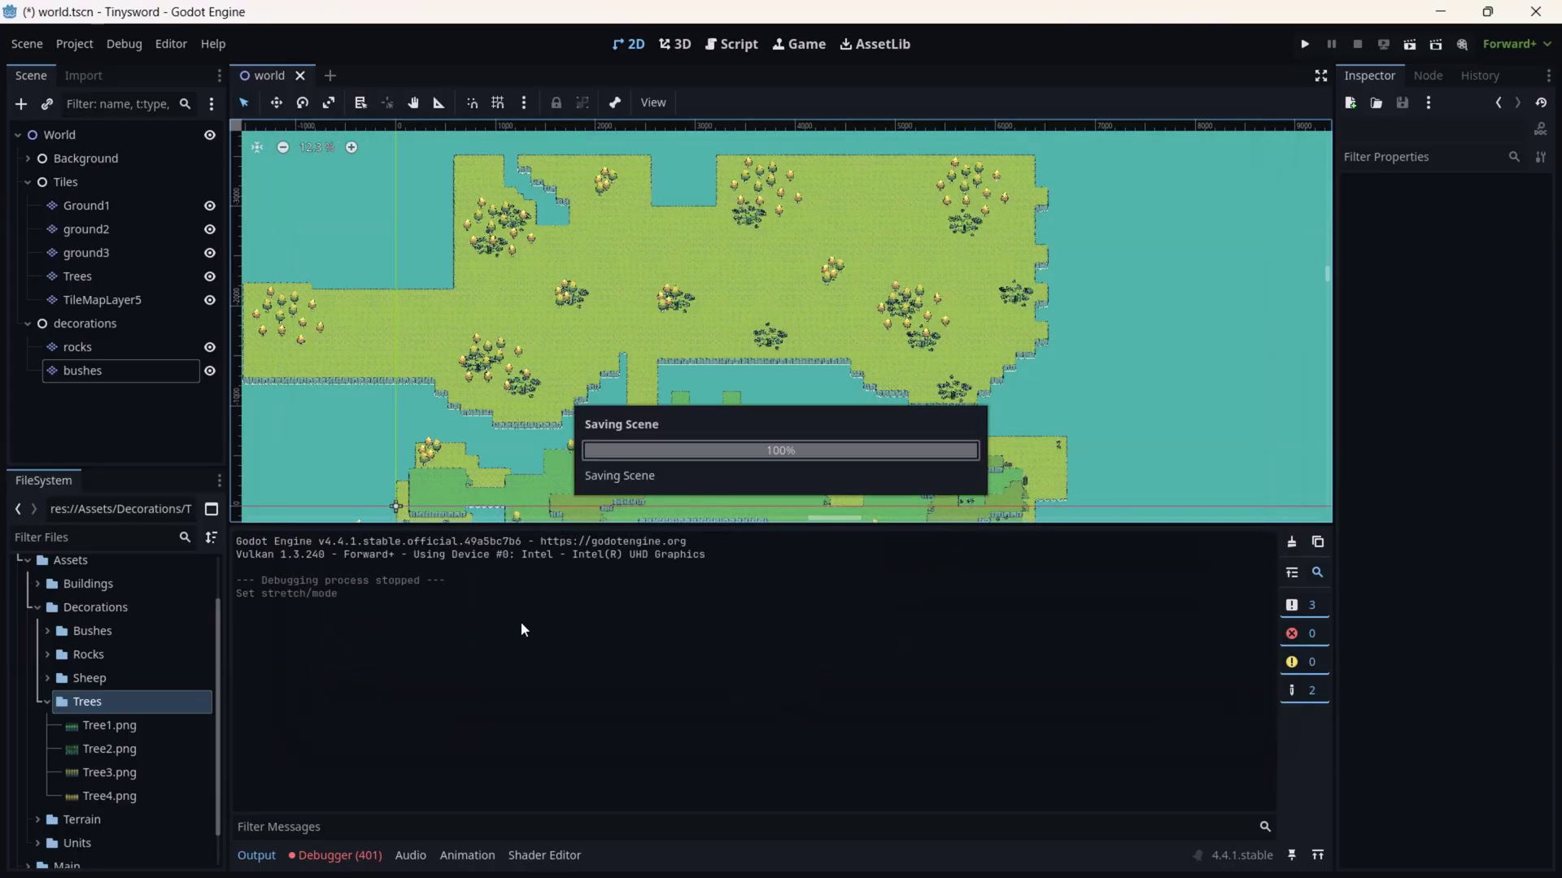
{"action": "left_click", "coordinate": [256, 856]}
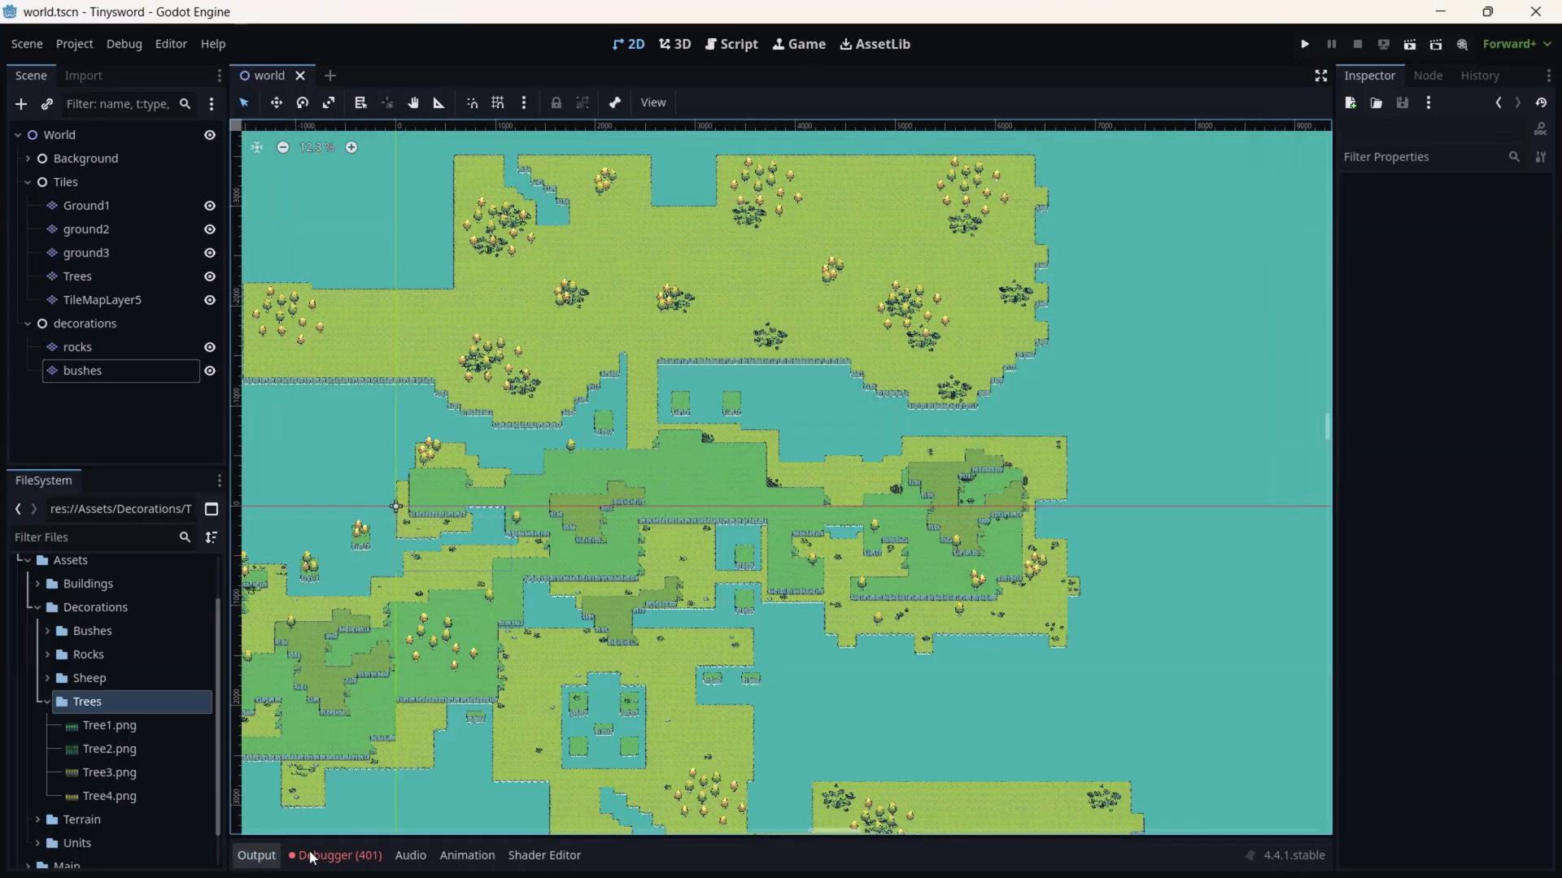
{"action": "left_click", "coordinate": [361, 856]}
{"action": "left_click", "coordinate": [376, 540]}
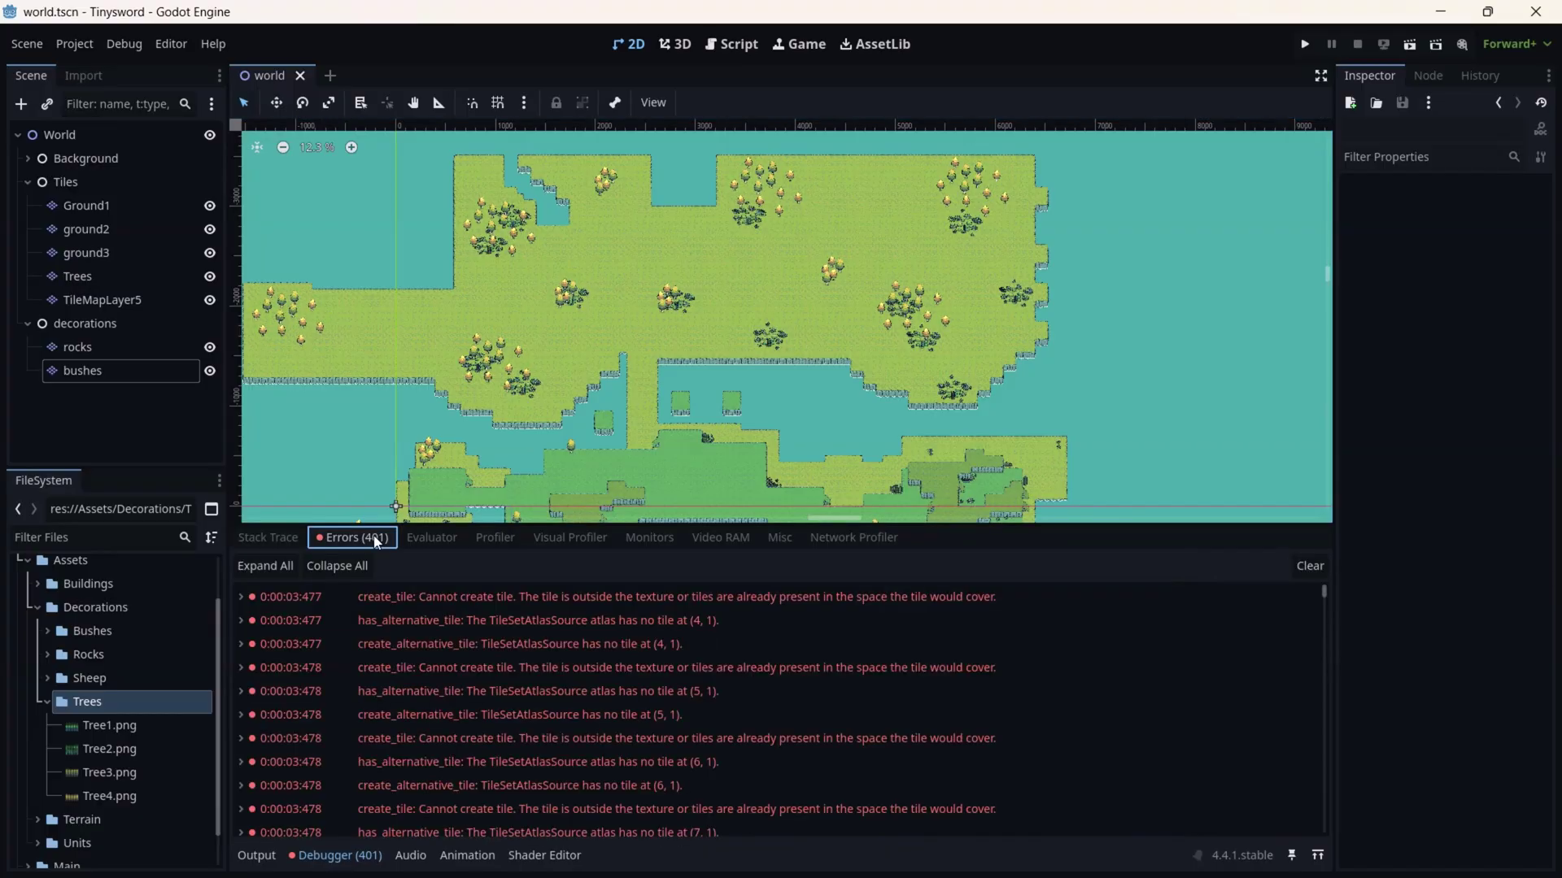
{"action": "left_click", "coordinate": [341, 867]}
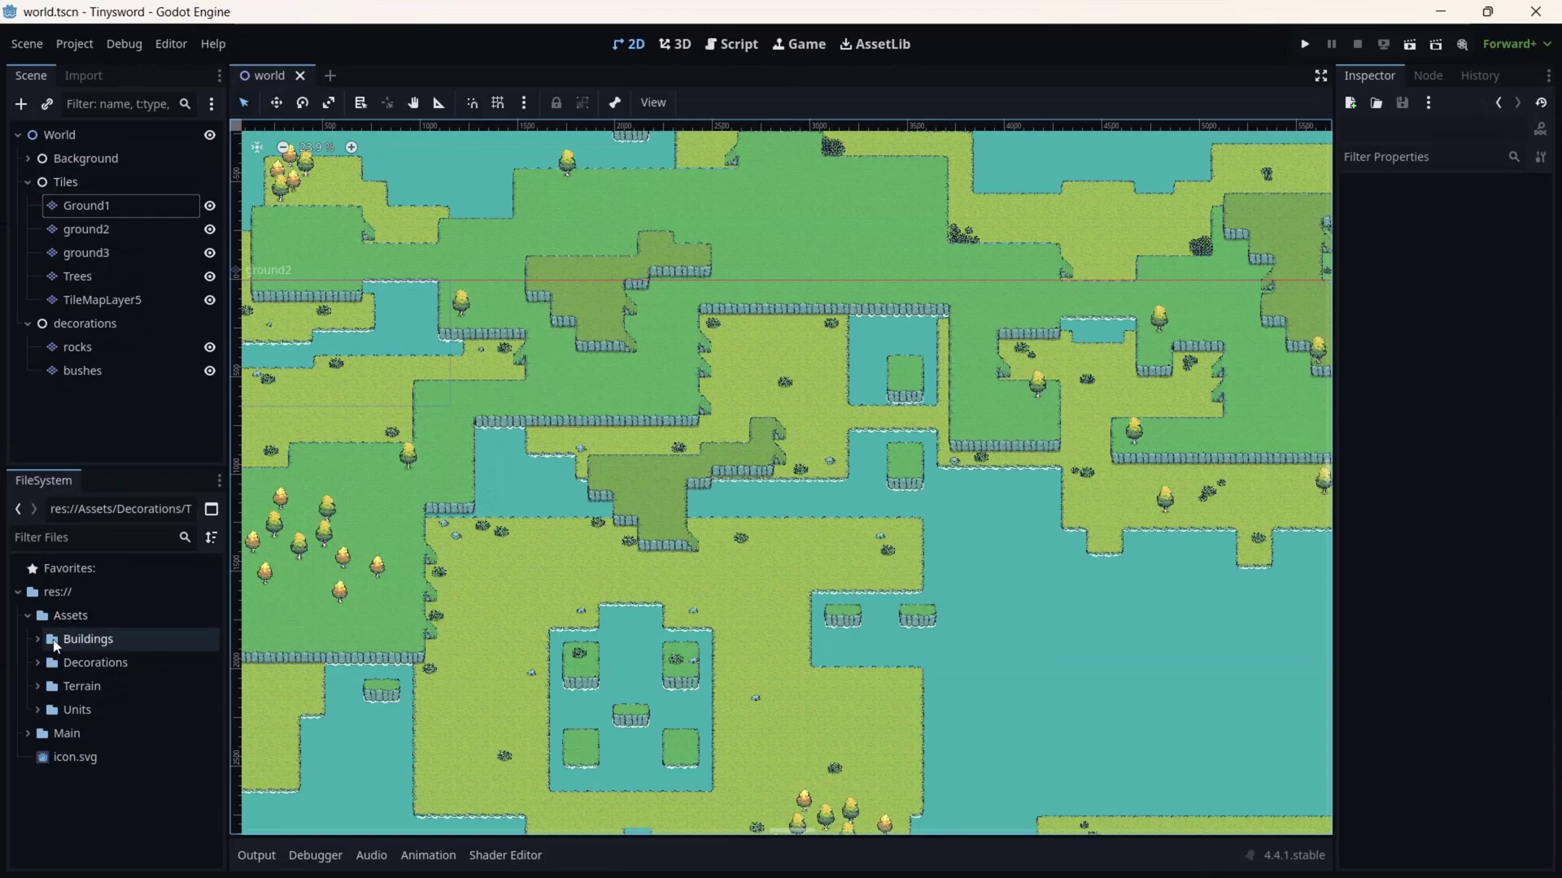
- Collapse the Tiles and decorations groups in the scene tree
{"action": "left_click", "coordinate": [36, 177]}
{"action": "left_click", "coordinate": [27, 187]}
{"action": "left_click", "coordinate": [22, 207]}
- Add a plain Node under World named Buildings and save the scene
{"action": "right_click", "coordinate": [67, 138]}
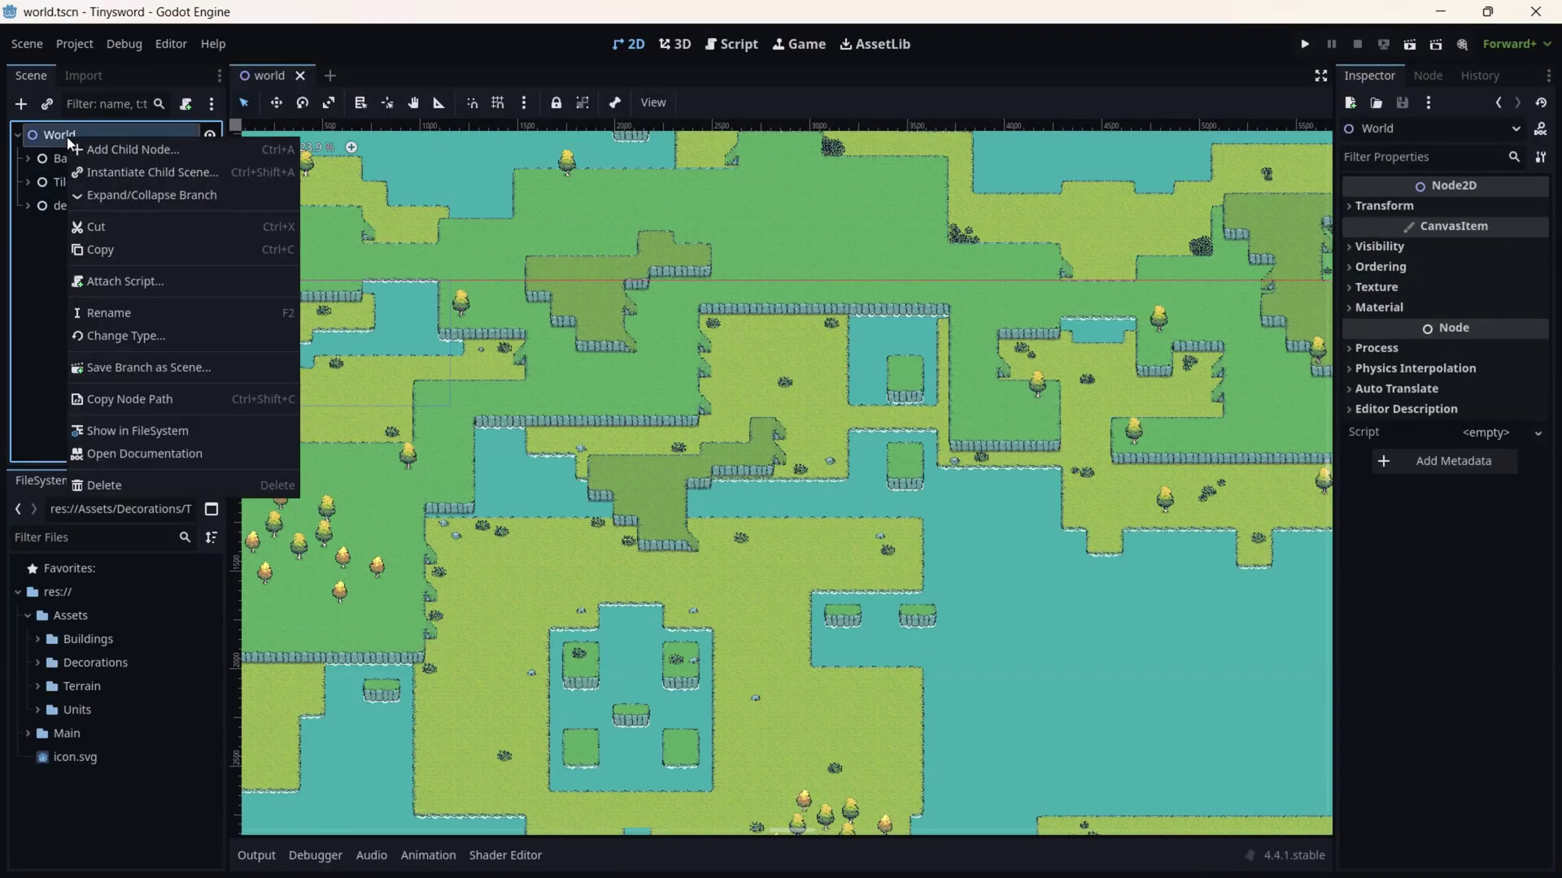
{"action": "left_click", "coordinate": [134, 149]}
{"action": "double_click", "coordinate": [461, 487]}
{"action": "left_click", "coordinate": [99, 230]}
{"action": "double_click", "coordinate": [101, 234]}
{"action": "type", "text": "Buildings"}
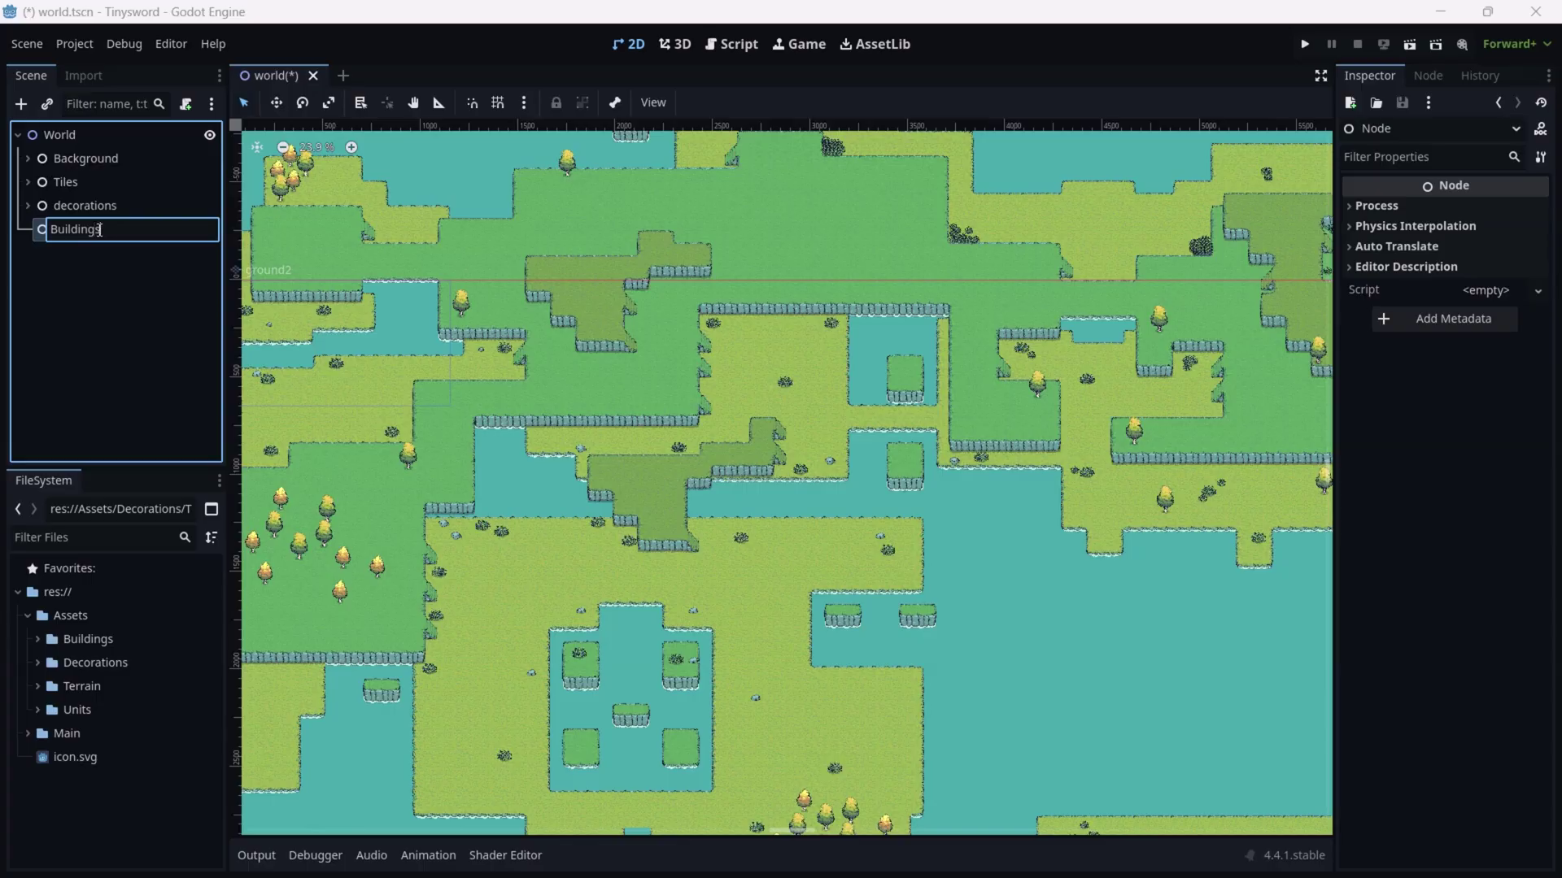
{"action": "key", "text": "Return"}
{"action": "key", "text": "ctrl+s"}
- Add a plain Node child under Buildings named 'black buildings'
{"action": "right_click", "coordinate": [114, 228]}
{"action": "left_click", "coordinate": [175, 239]}
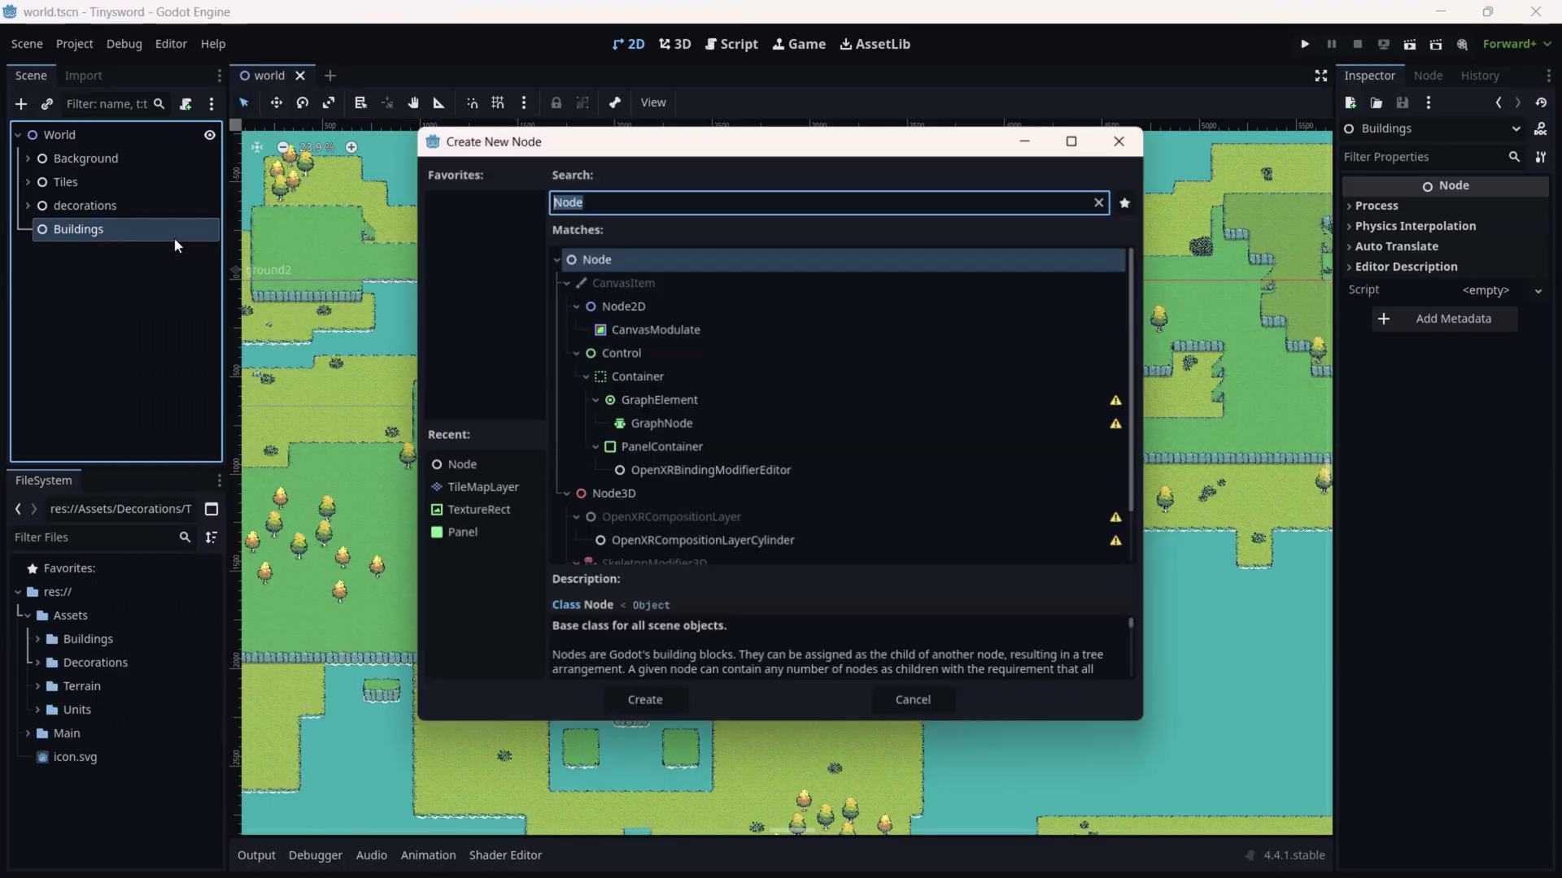
{"action": "left_click", "coordinate": [598, 260]}
{"action": "double_click", "coordinate": [599, 259]}
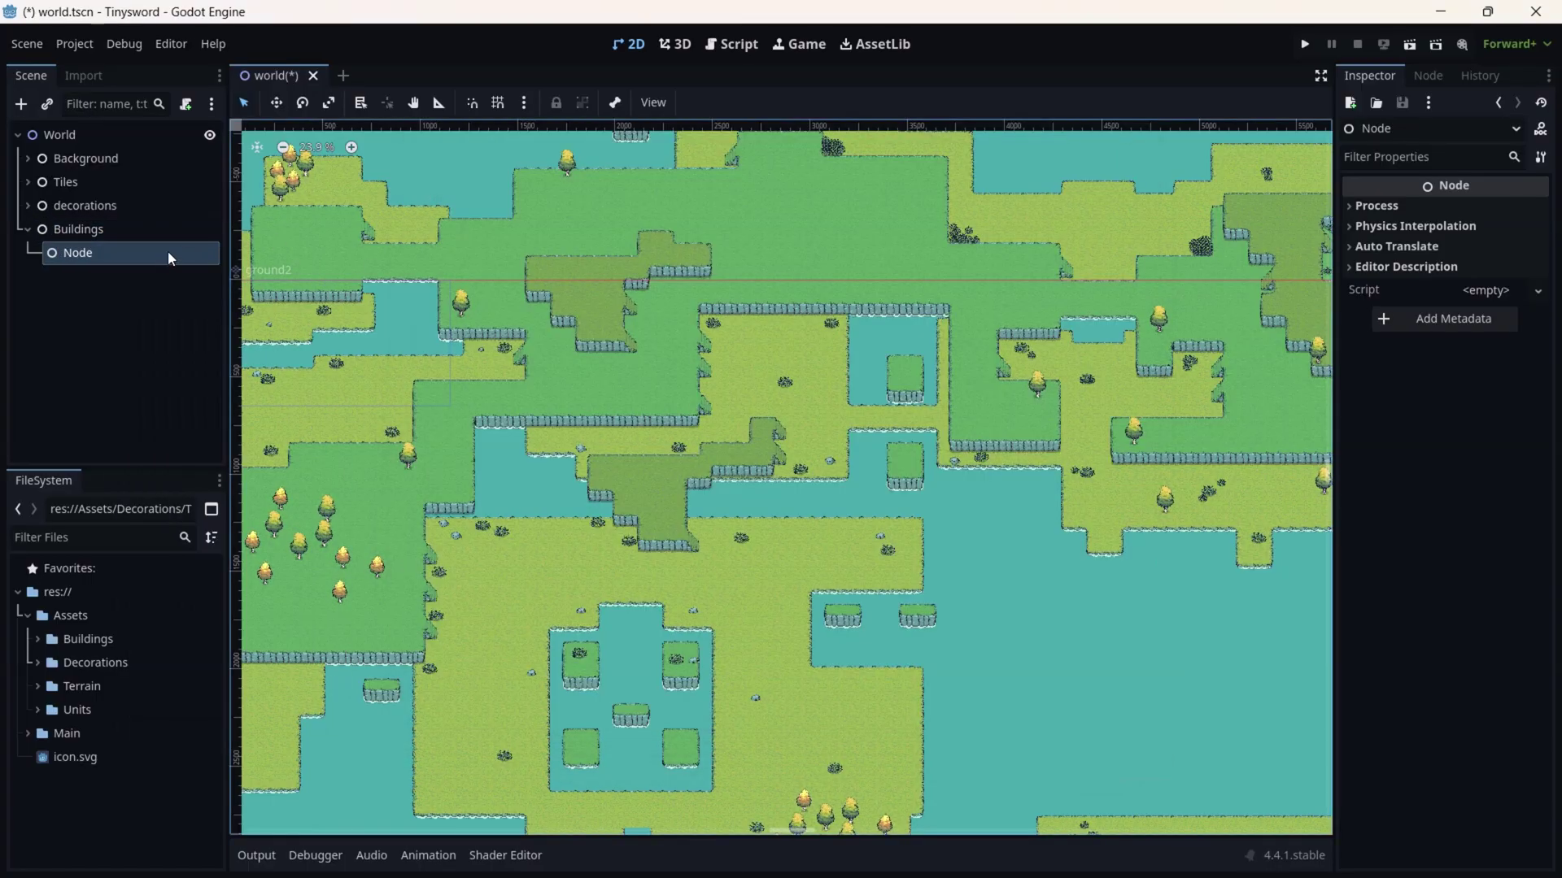
{"action": "double_click", "coordinate": [159, 256]}
{"action": "type", "text": "black"}
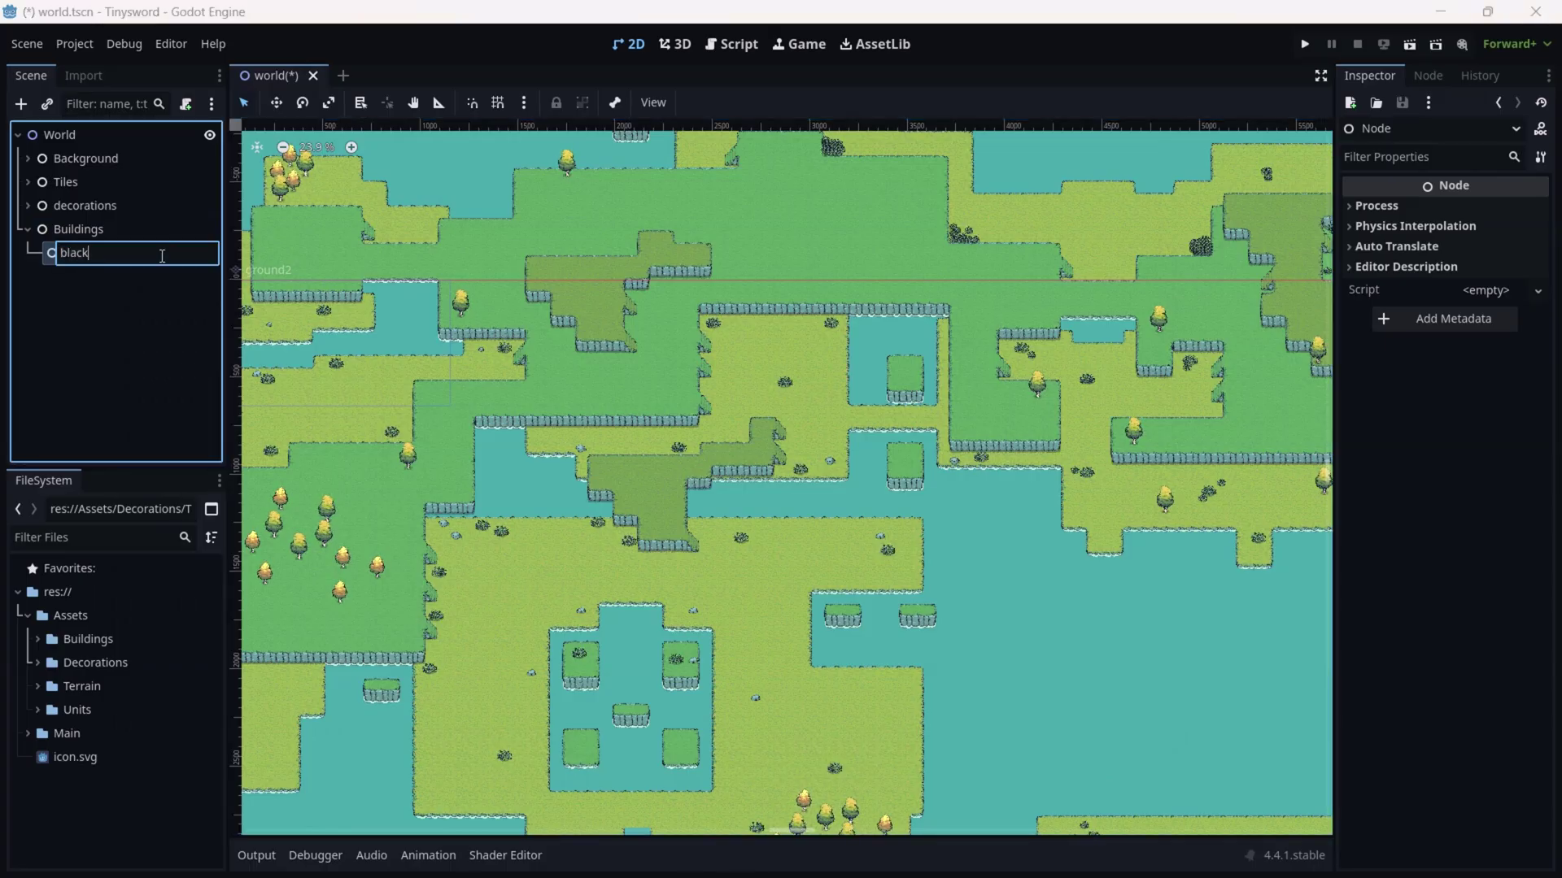
{"action": "type", "text": " buildings"}
{"action": "key", "text": "Return"}
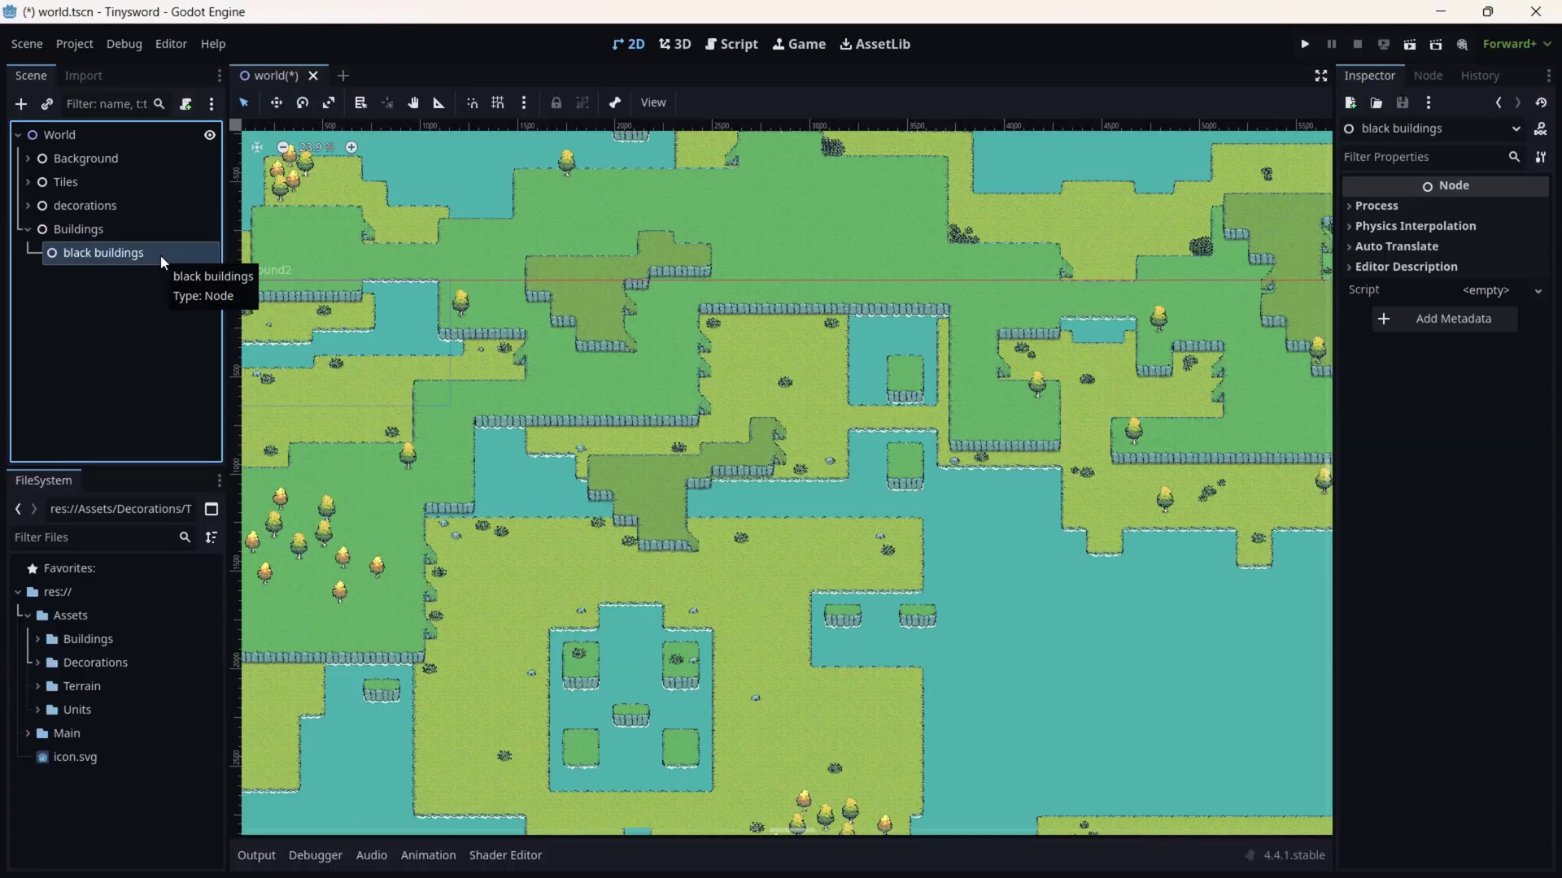
{"action": "right_click", "coordinate": [160, 255]}
- Add a StaticBody2D under black buildings, rename it Blackhouse1, and save the scene
{"action": "left_click", "coordinate": [208, 267]}
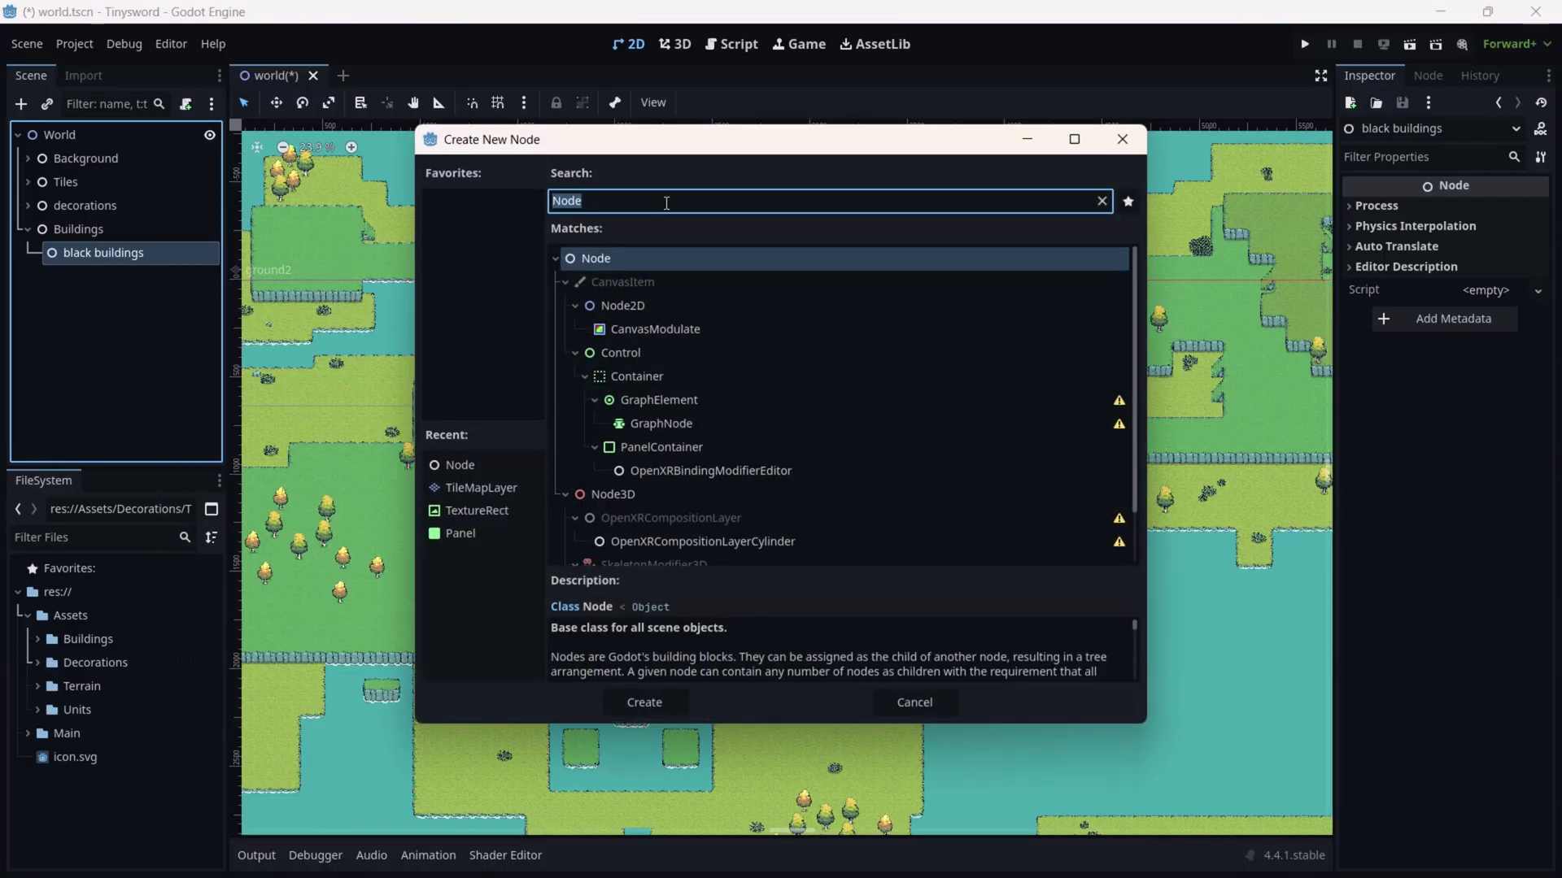
{"action": "type", "text": "sta"}
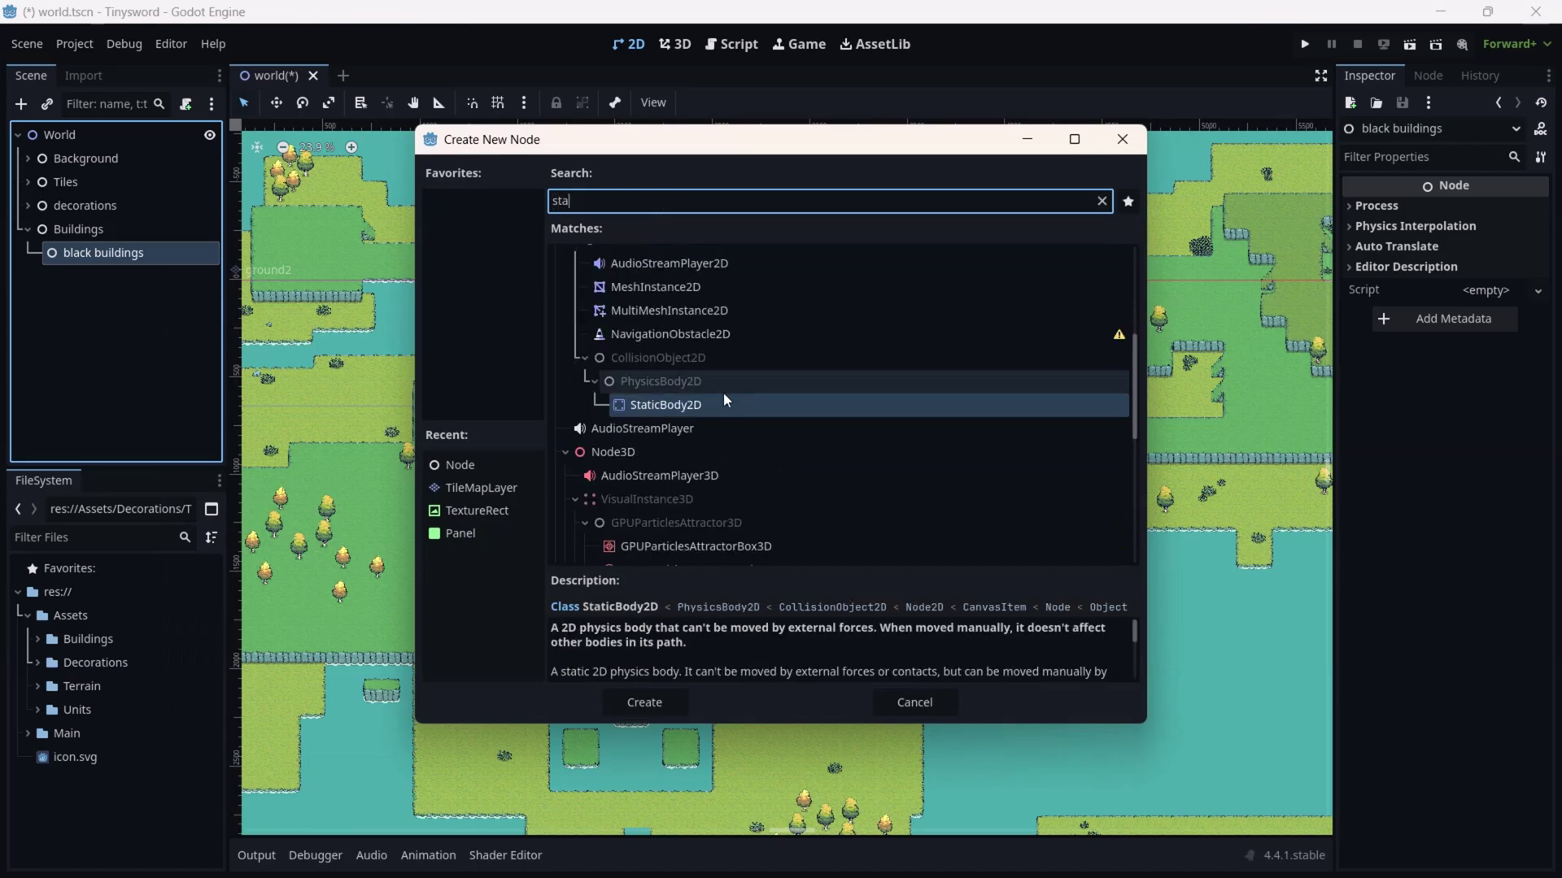
{"action": "double_click", "coordinate": [680, 405]}
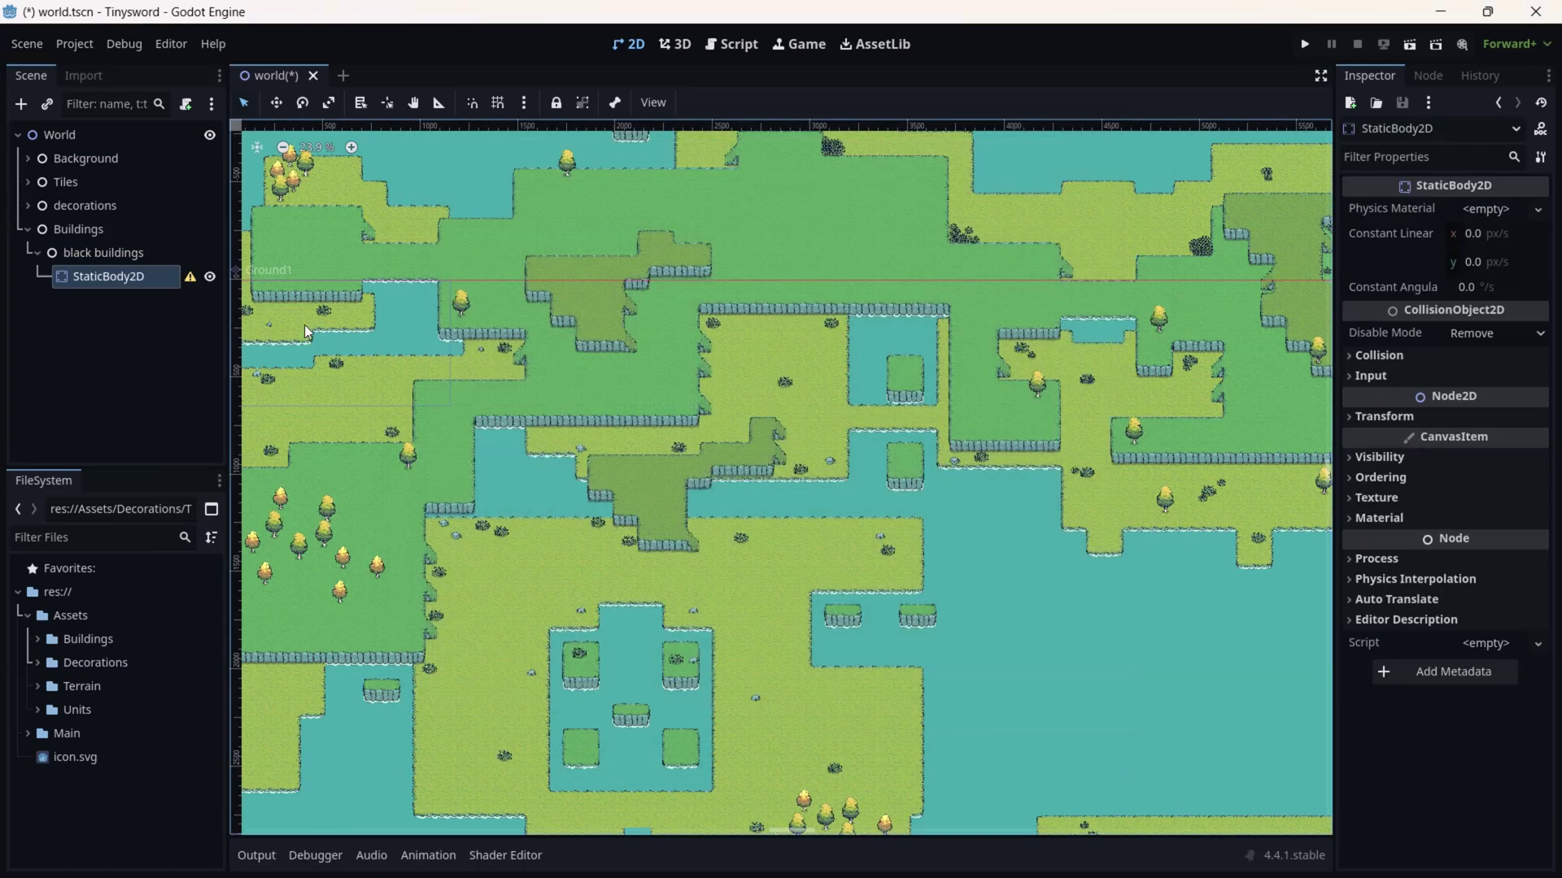
{"action": "right_click", "coordinate": [91, 285]}
{"action": "left_click", "coordinate": [135, 447]}
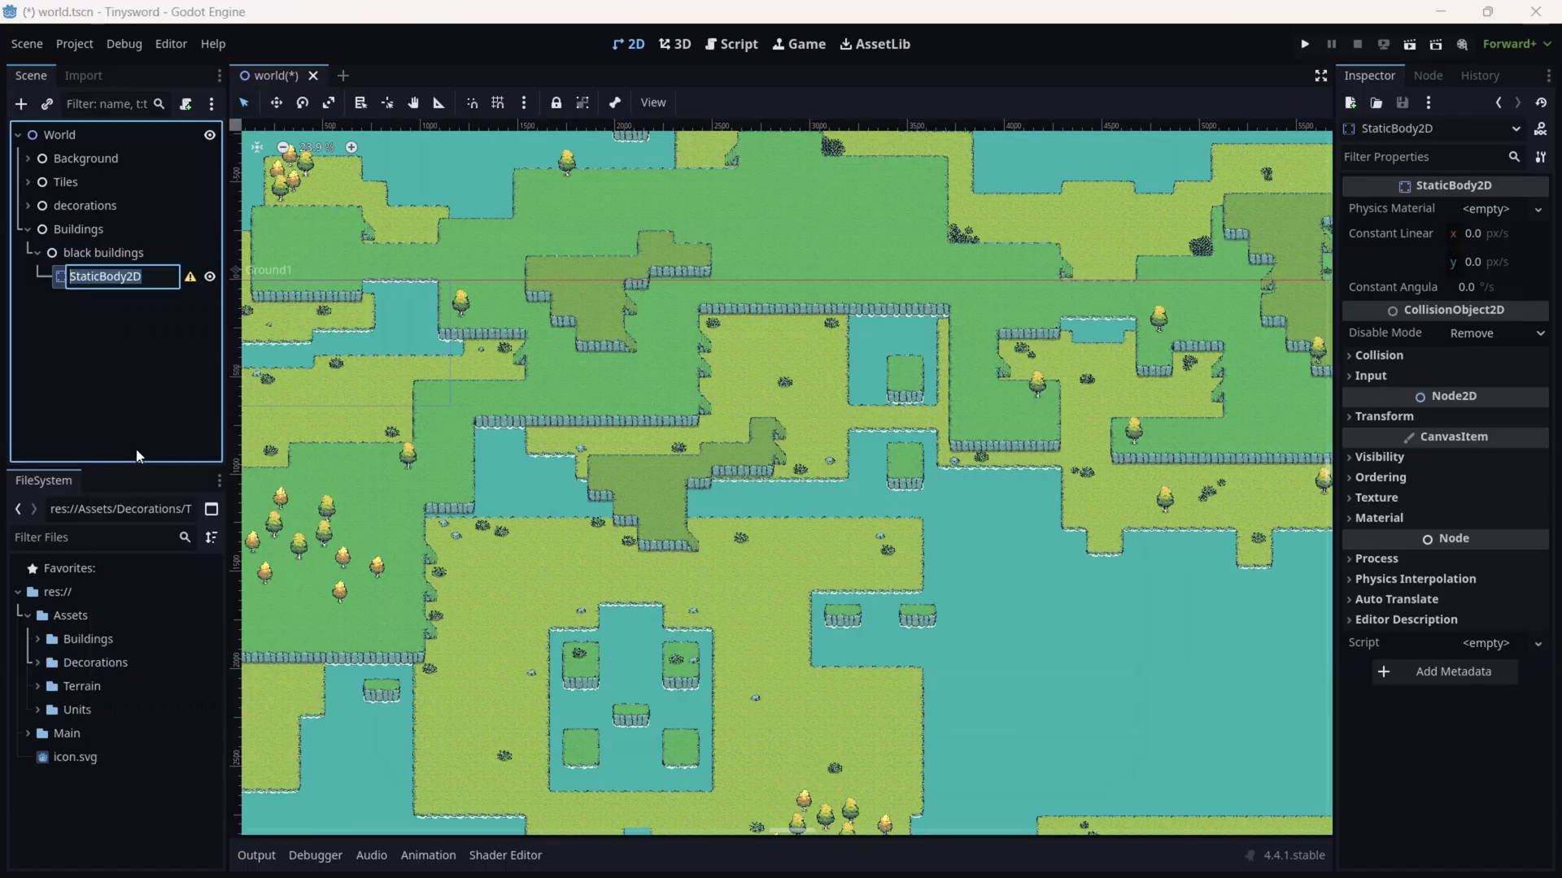
{"action": "type", "text": "Blackhouse1"}
{"action": "key", "text": "Return"}
{"action": "key", "text": "ctrl+s"}
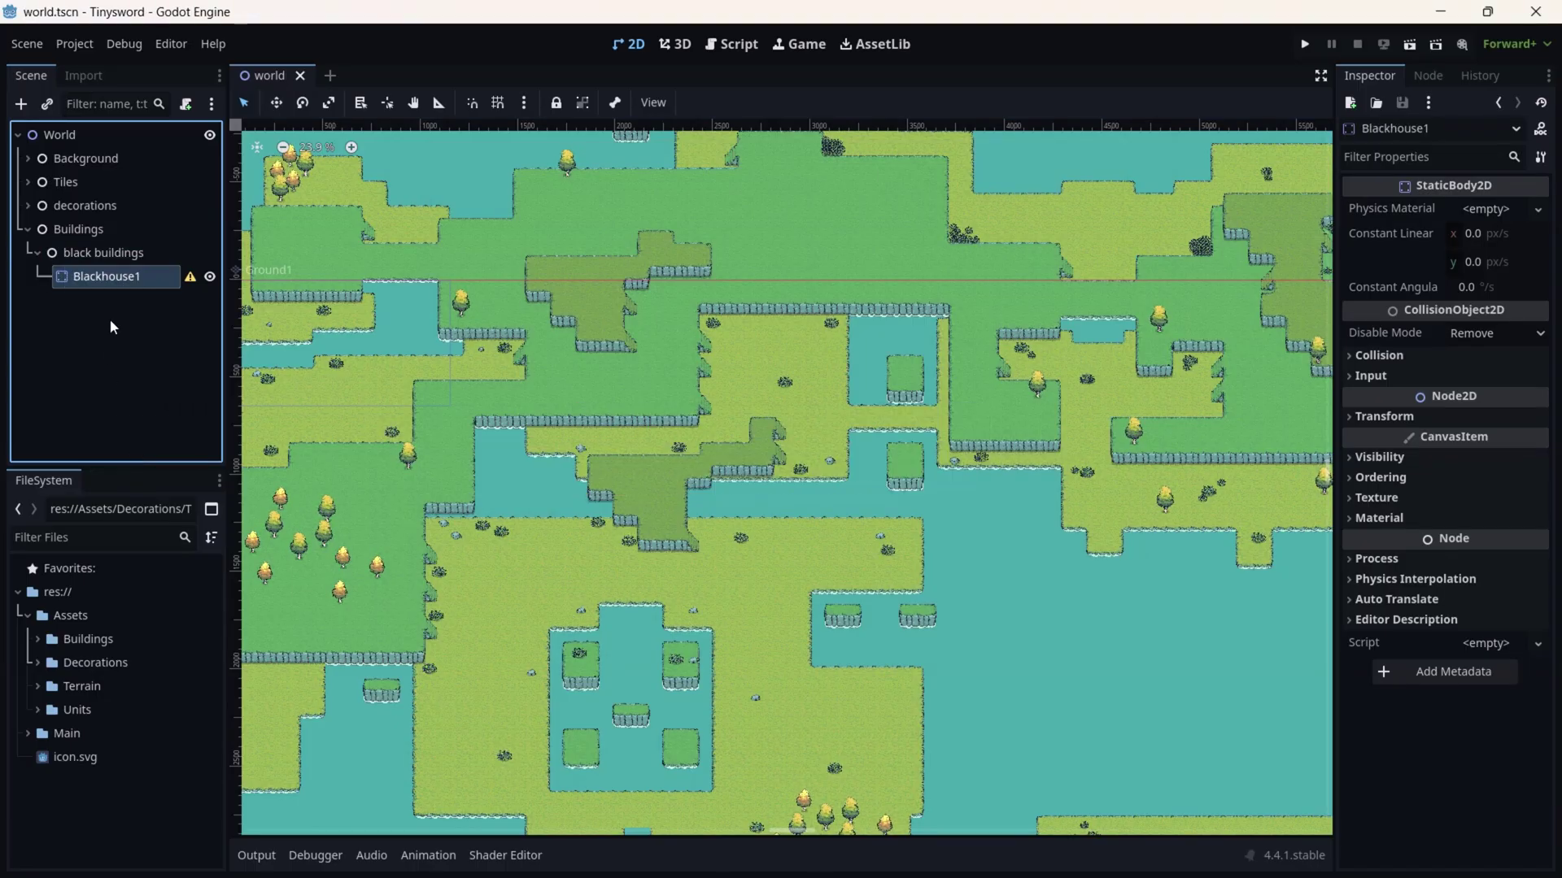
{"action": "right_click", "coordinate": [140, 281]}
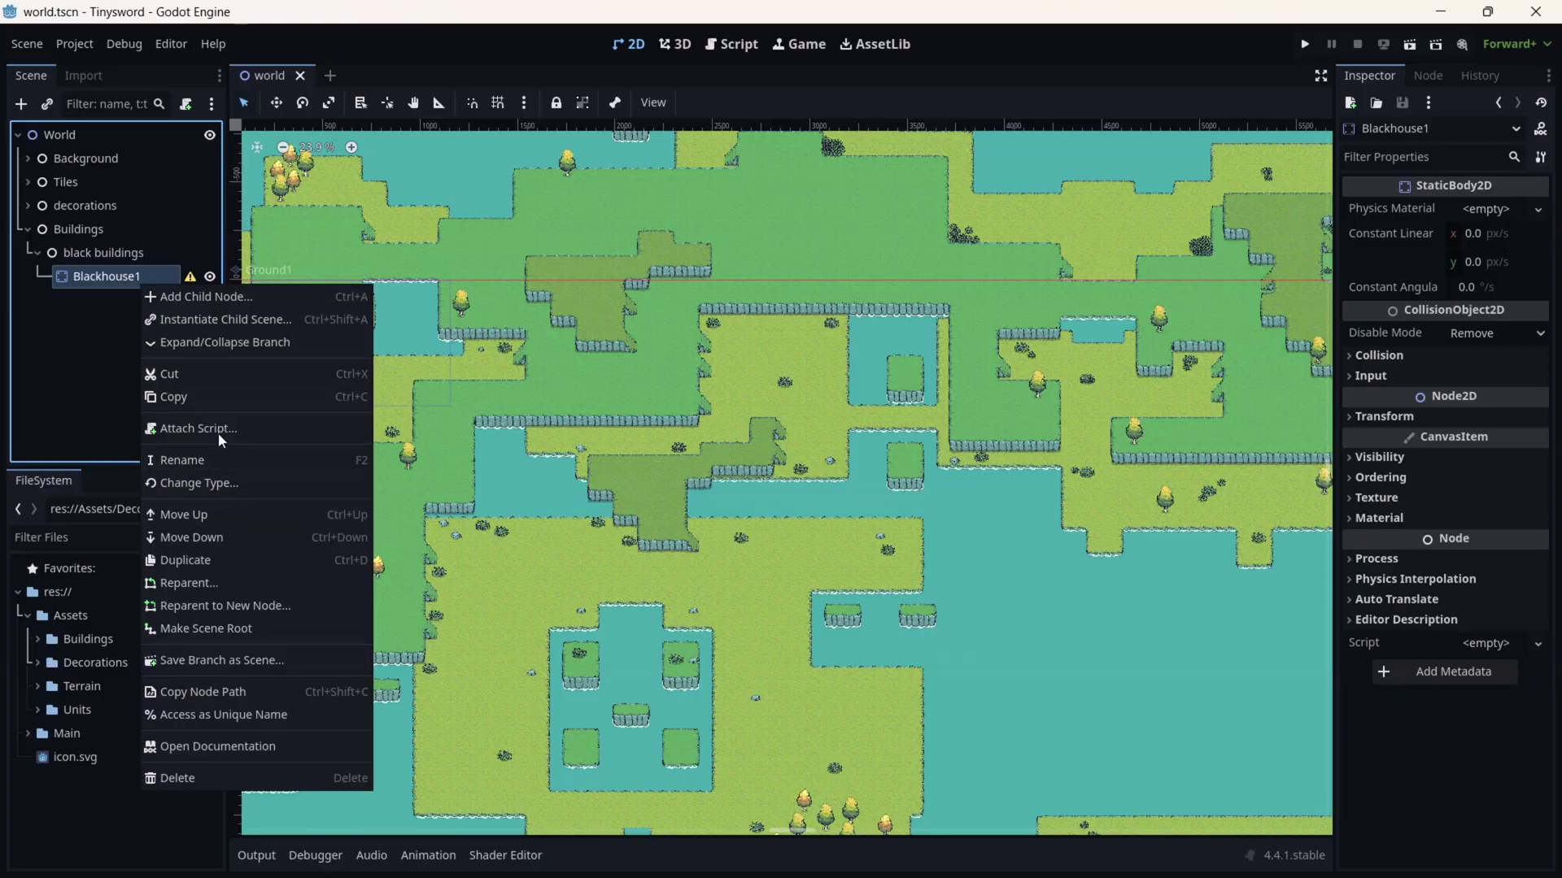
- Save the Blackhouse1 branch as blackhouse_1.tscn in a new Buildings folder
{"action": "left_click", "coordinate": [215, 660]}
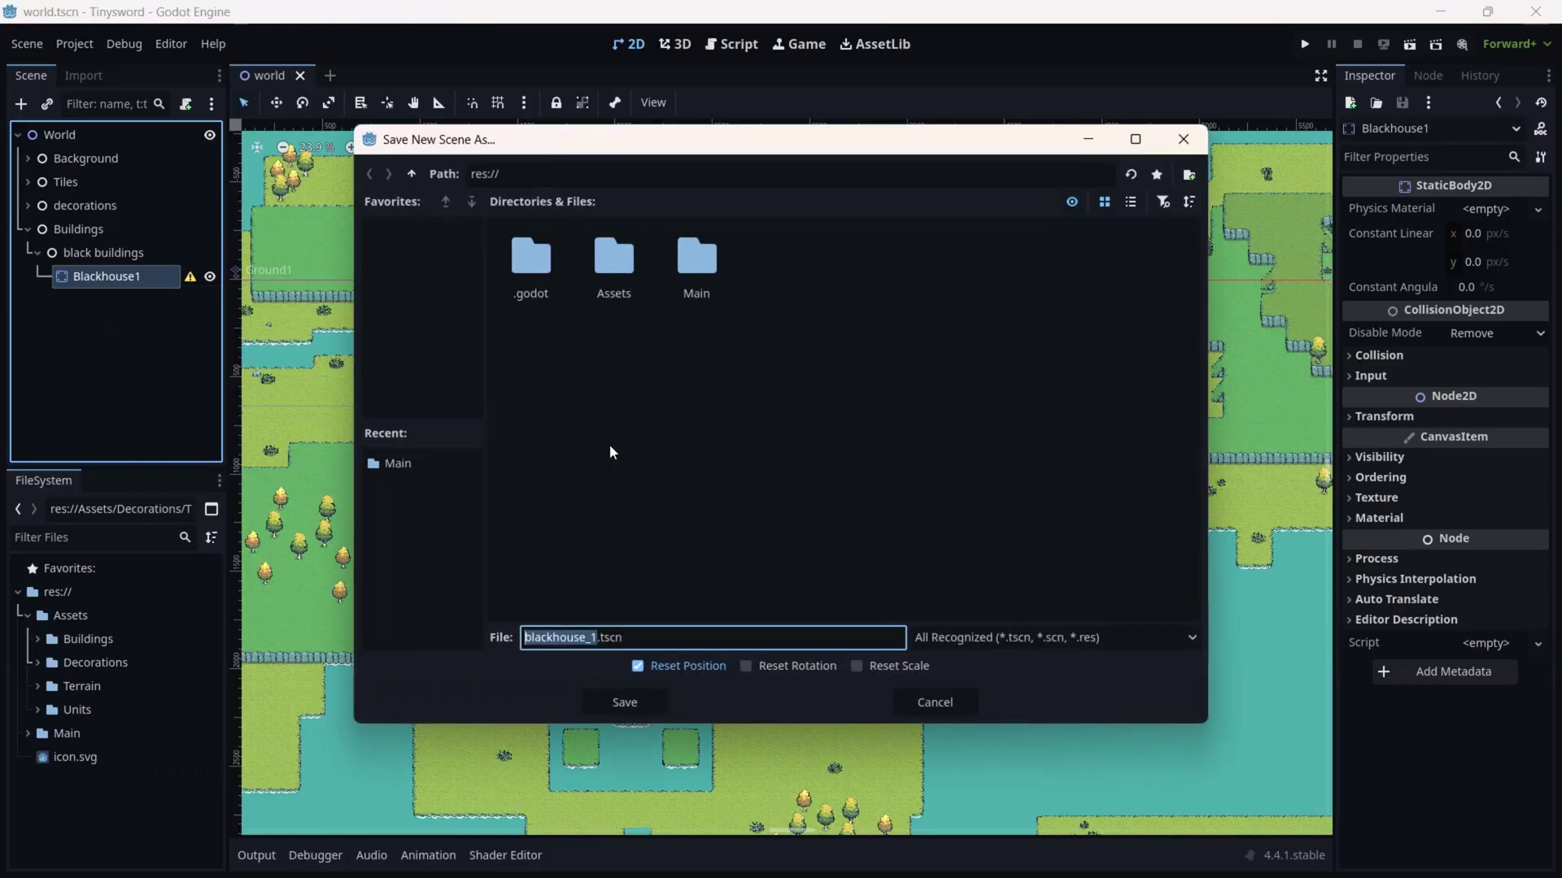
{"action": "right_click", "coordinate": [652, 410]}
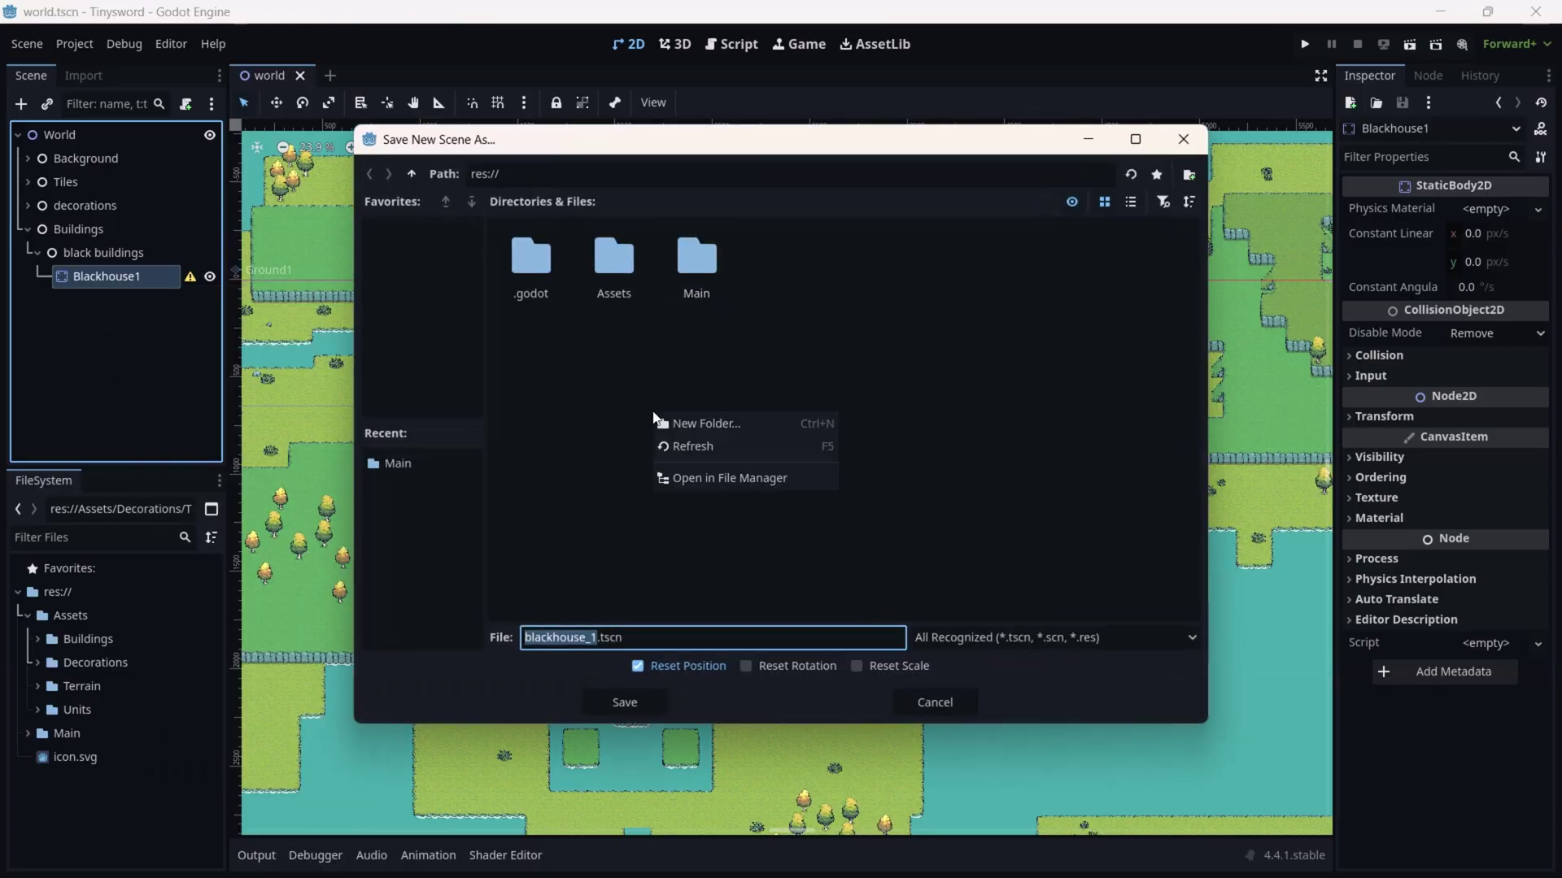
{"action": "left_click", "coordinate": [735, 422]}
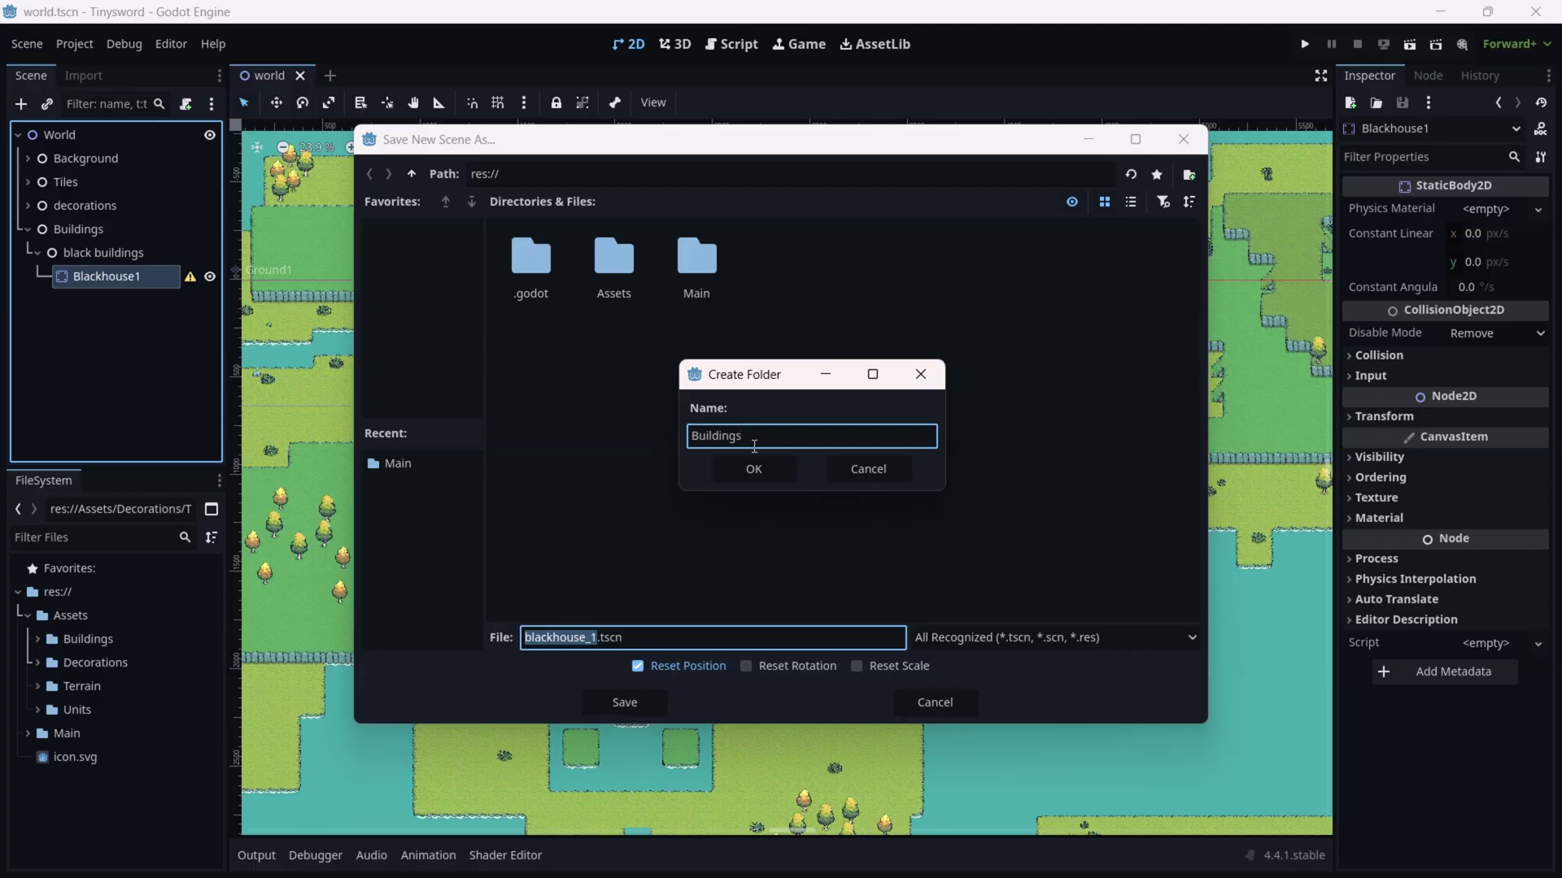
{"action": "left_click", "coordinate": [748, 469]}
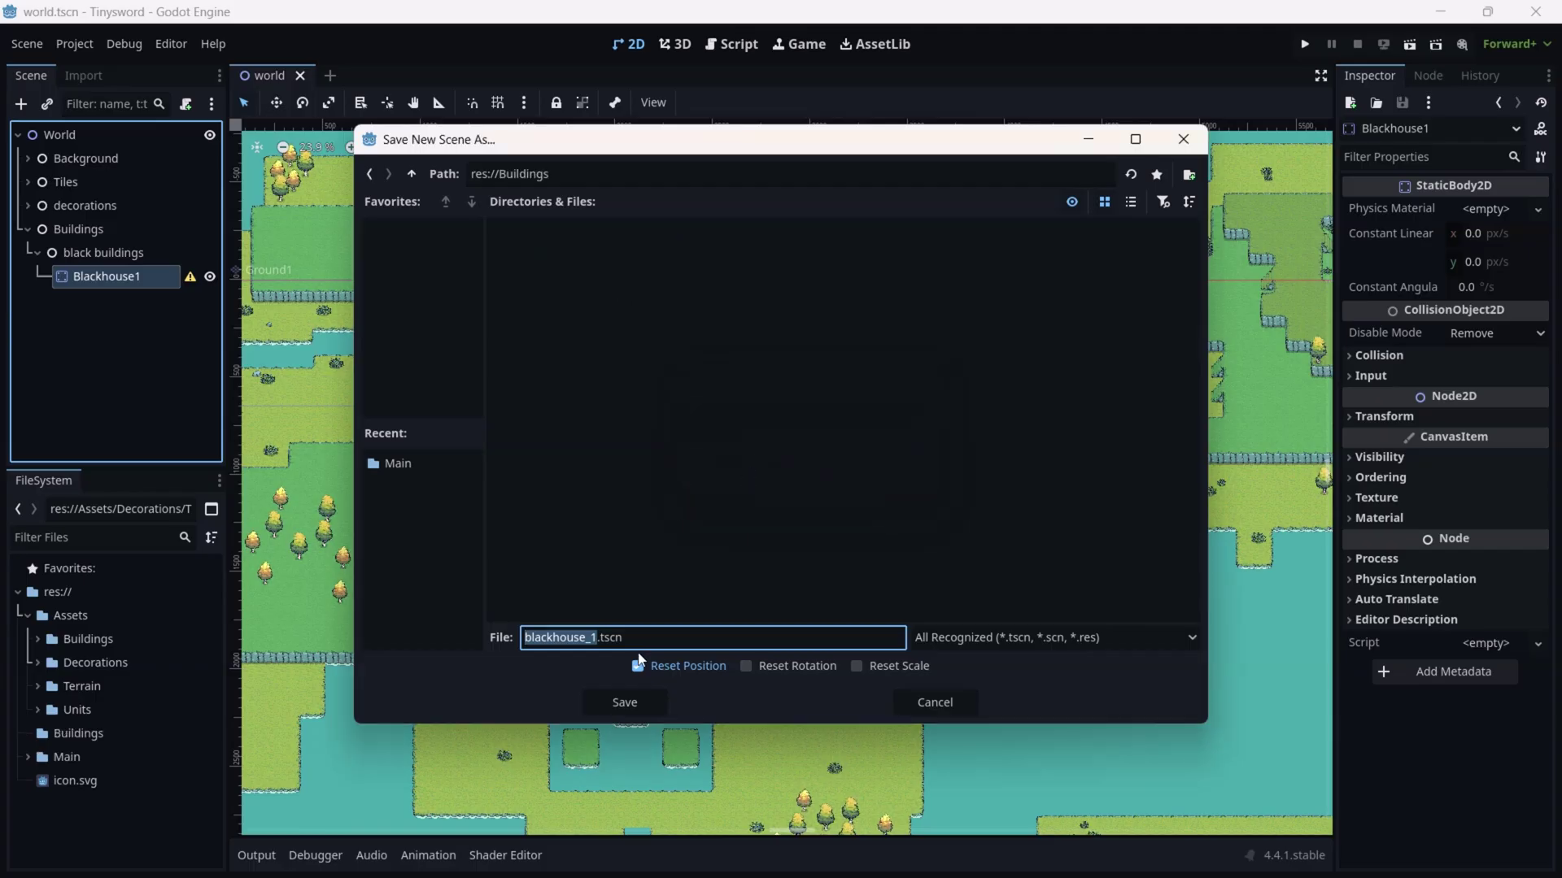
{"action": "left_click", "coordinate": [636, 696]}
- Remove the Blackhouse2 node from the world and reselect Blackhouse1
{"action": "left_click", "coordinate": [441, 436]}
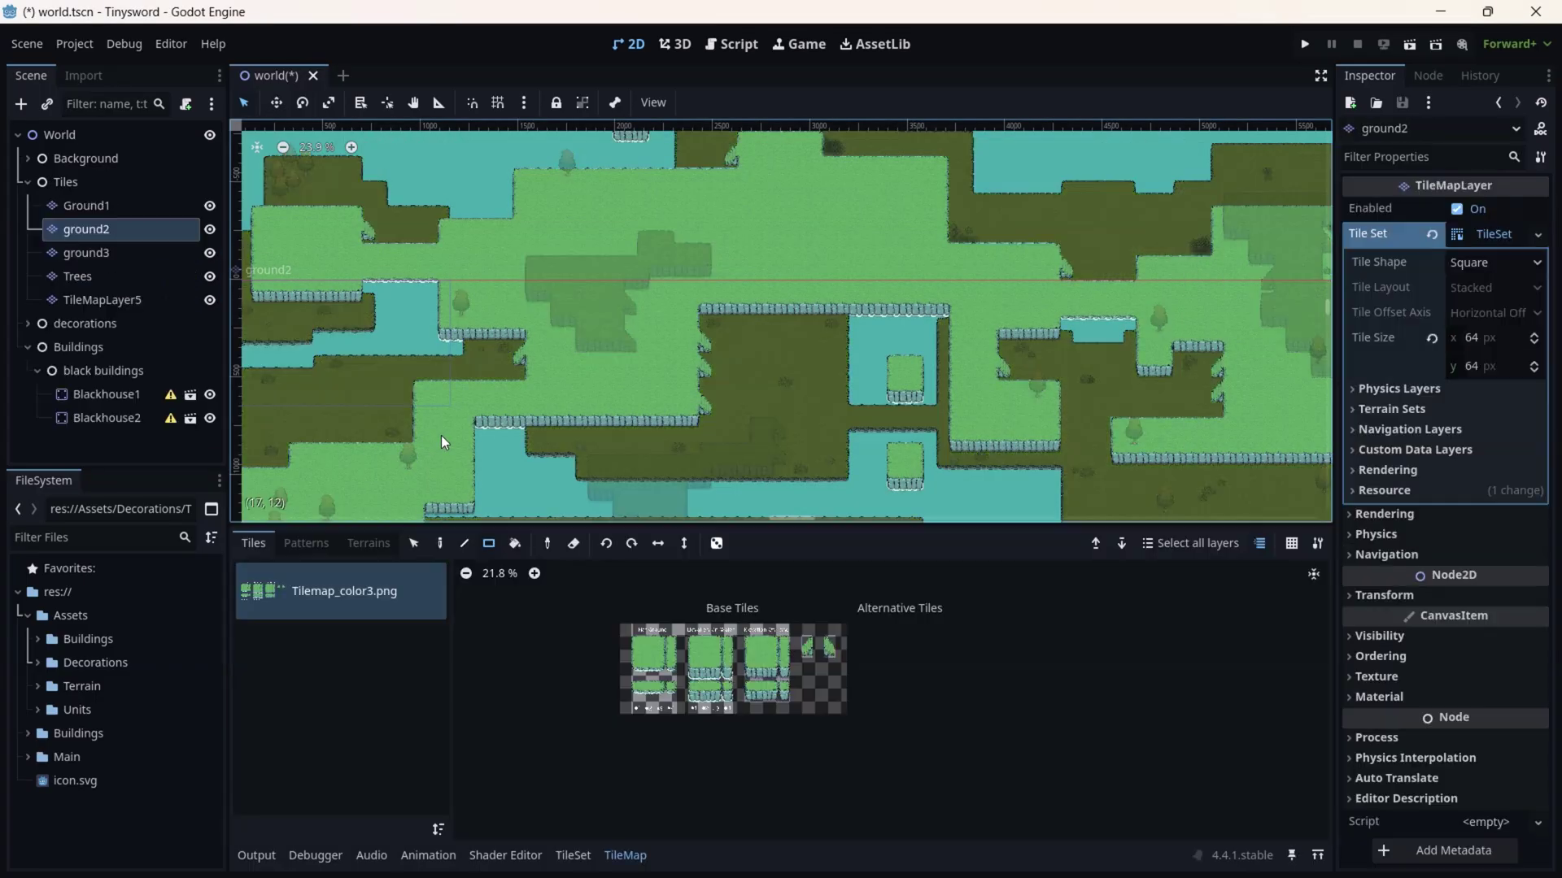
{"action": "key", "text": "ctrl+z"}
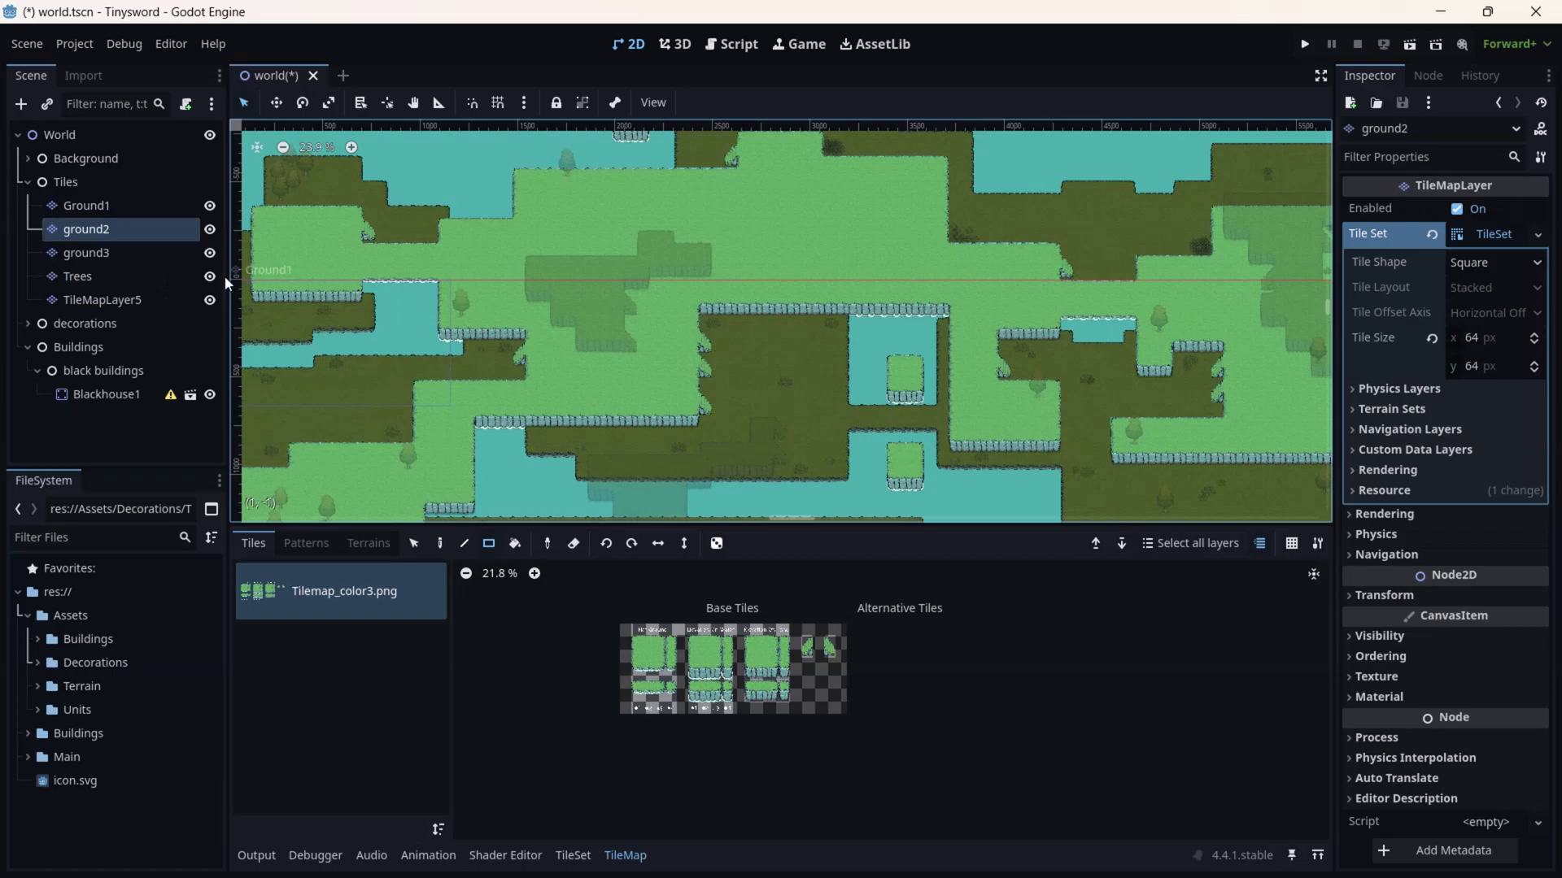
{"action": "left_click", "coordinate": [104, 408]}
{"action": "left_click", "coordinate": [108, 397]}
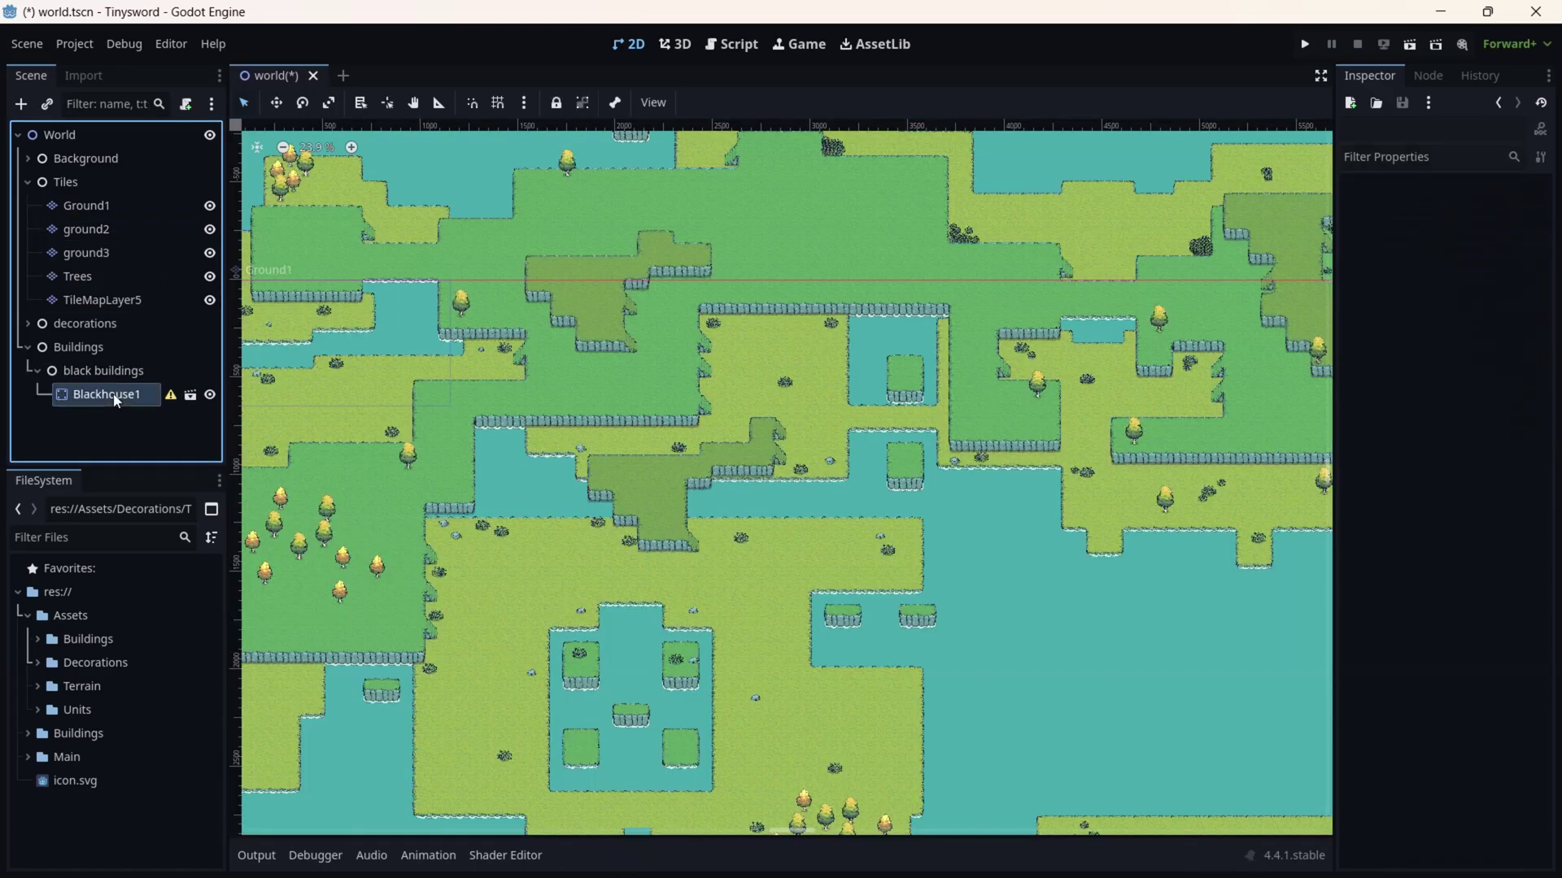
- Open the Blackhouse1 scene and add a CollisionShape2D child to its root
{"action": "left_click", "coordinate": [191, 396]}
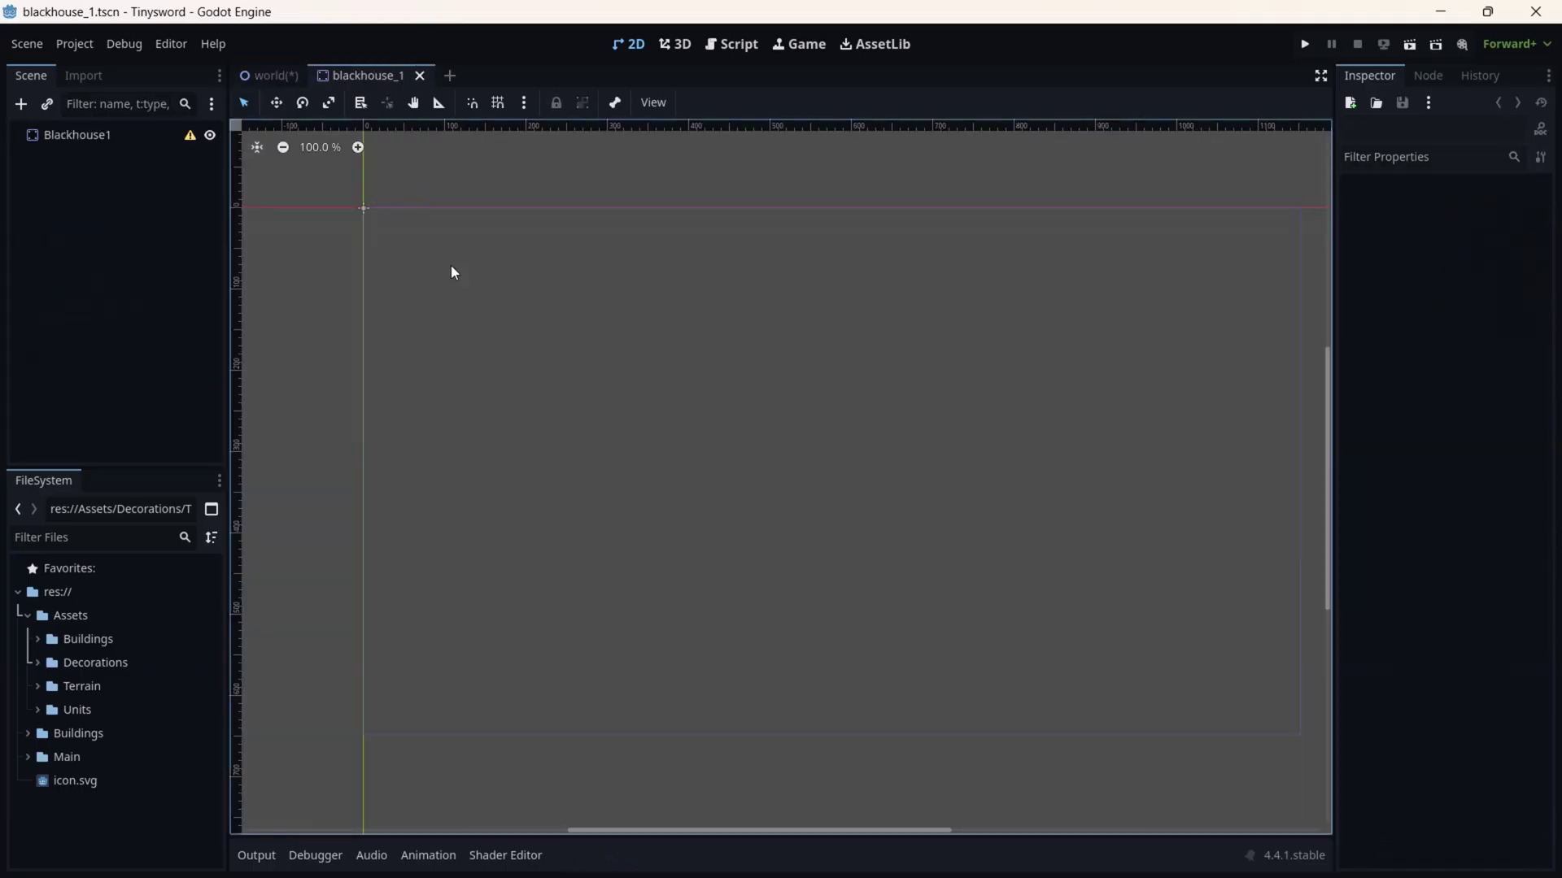
{"action": "left_click", "coordinate": [94, 140]}
{"action": "right_click", "coordinate": [93, 141]}
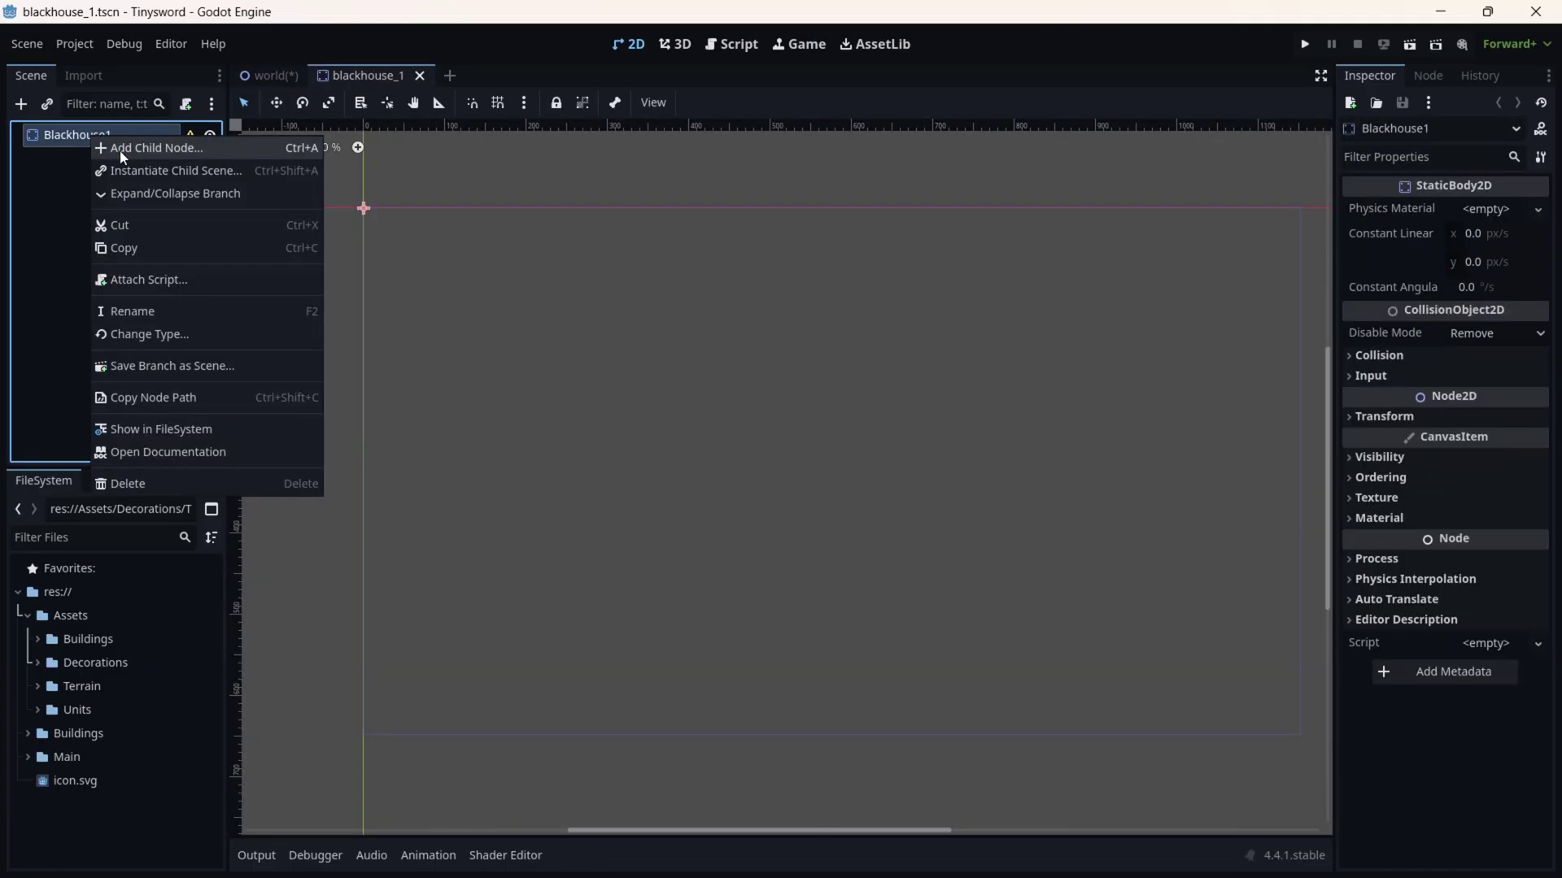
{"action": "left_click", "coordinate": [122, 146]}
{"action": "type", "text": "colli"}
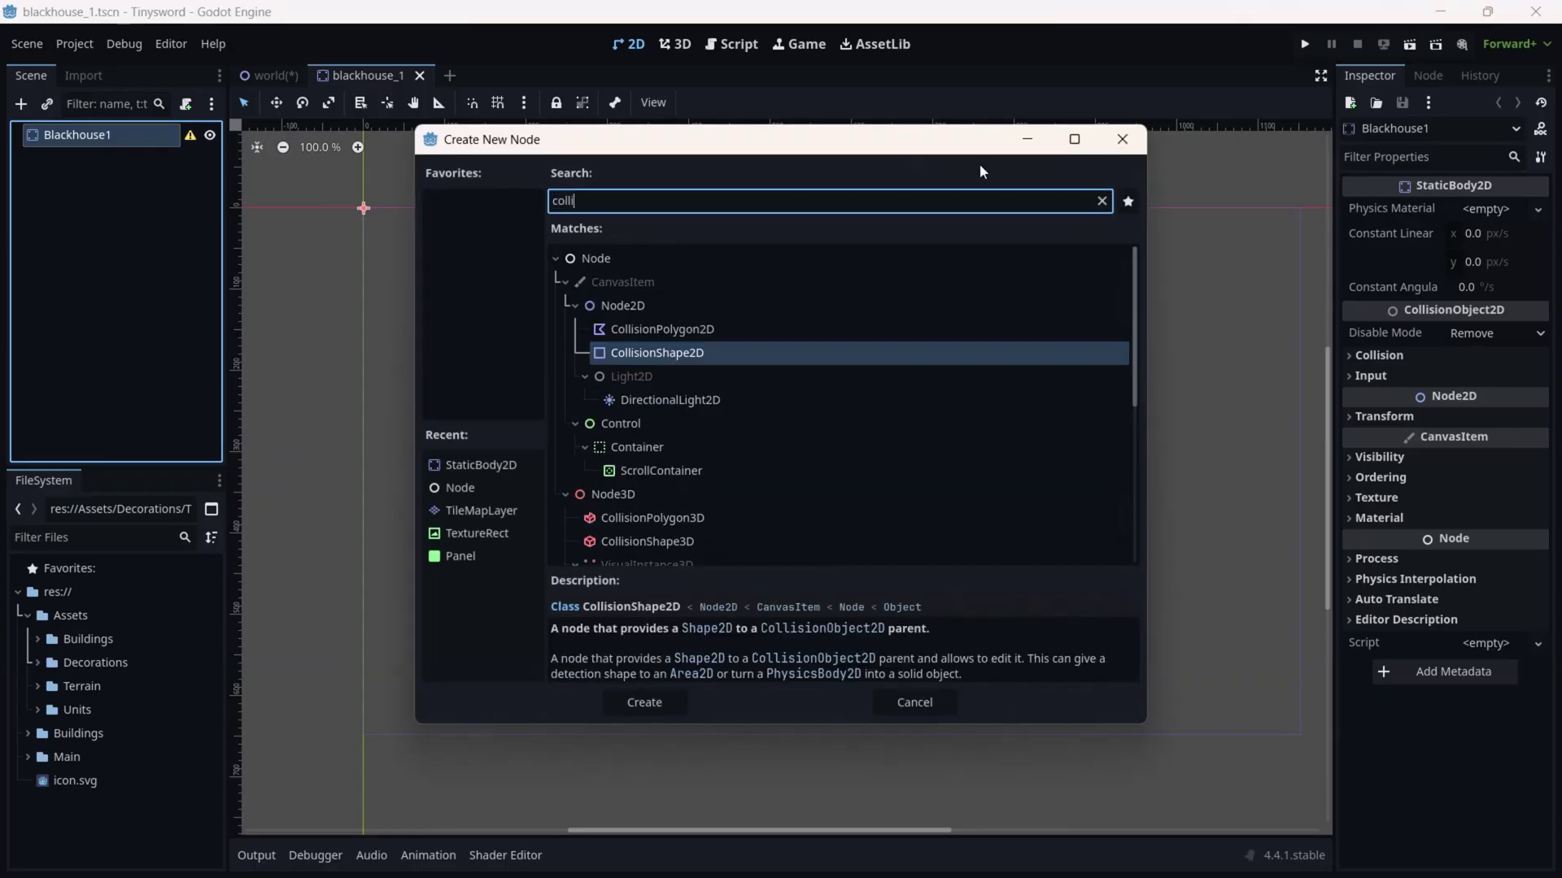
{"action": "double_click", "coordinate": [671, 360]}
- Add an AnimatedSprite2D child named anim to Blackhouse1 and save the scene
{"action": "right_click", "coordinate": [94, 138]}
{"action": "left_click", "coordinate": [139, 153]}
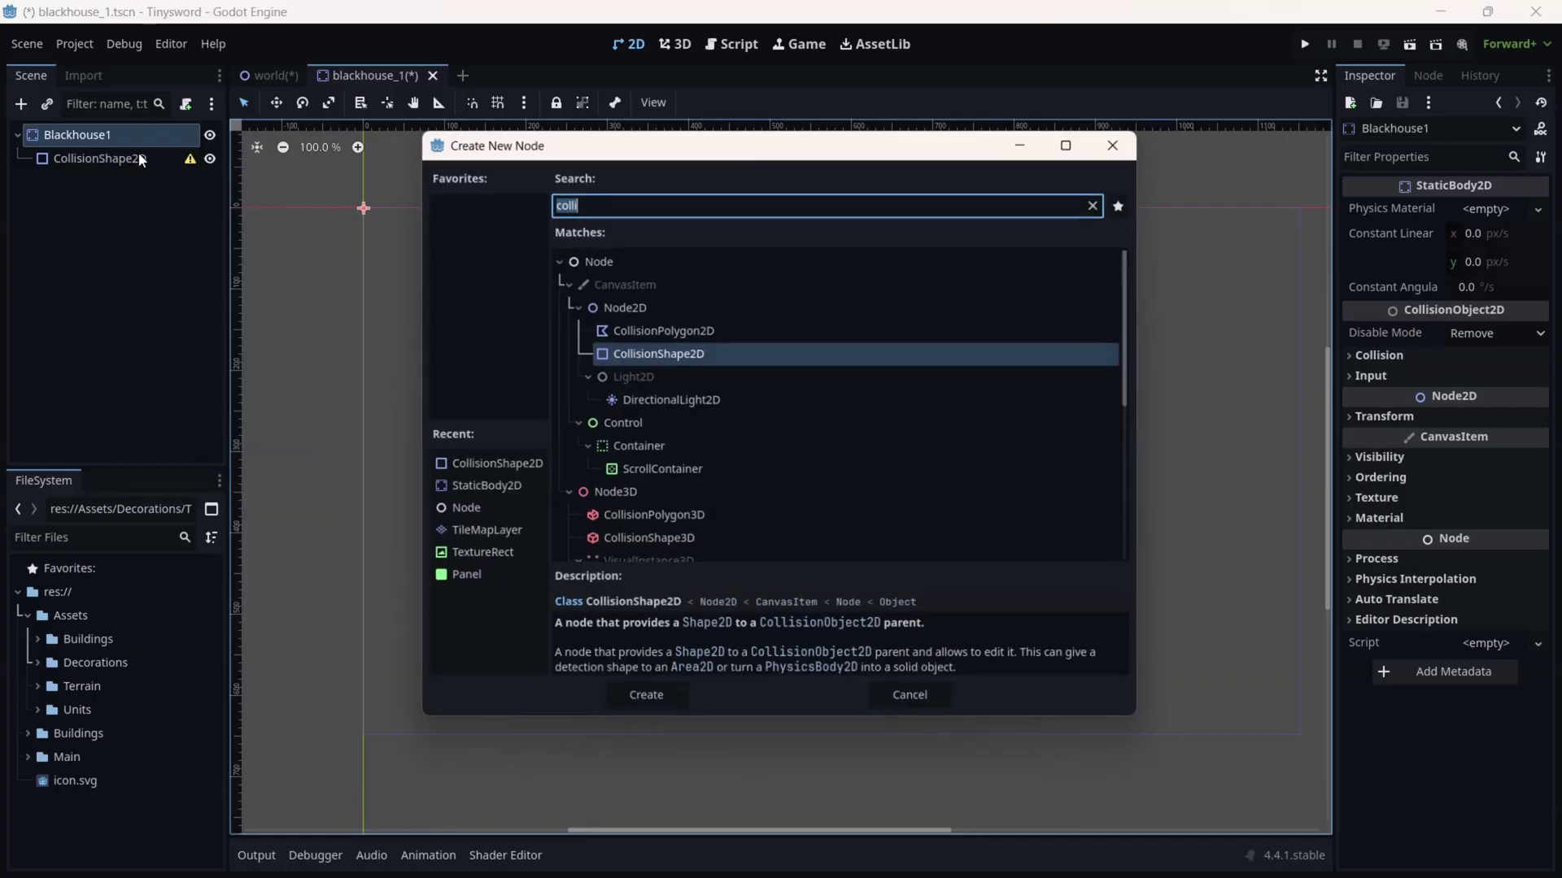
{"action": "key", "text": "BackSpace"}
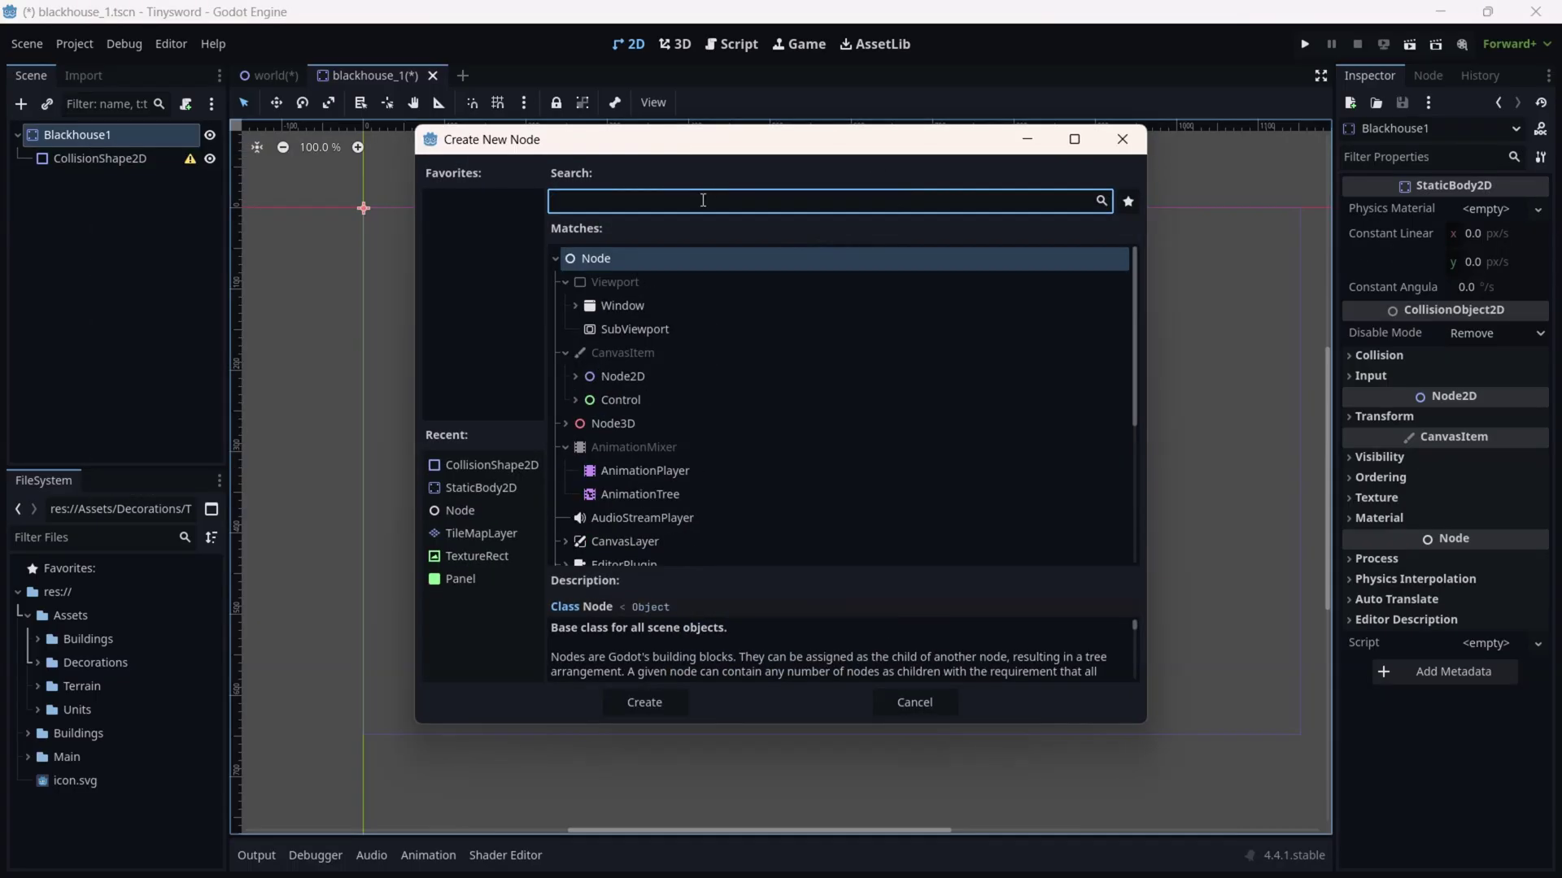
{"action": "type", "text": "animated"}
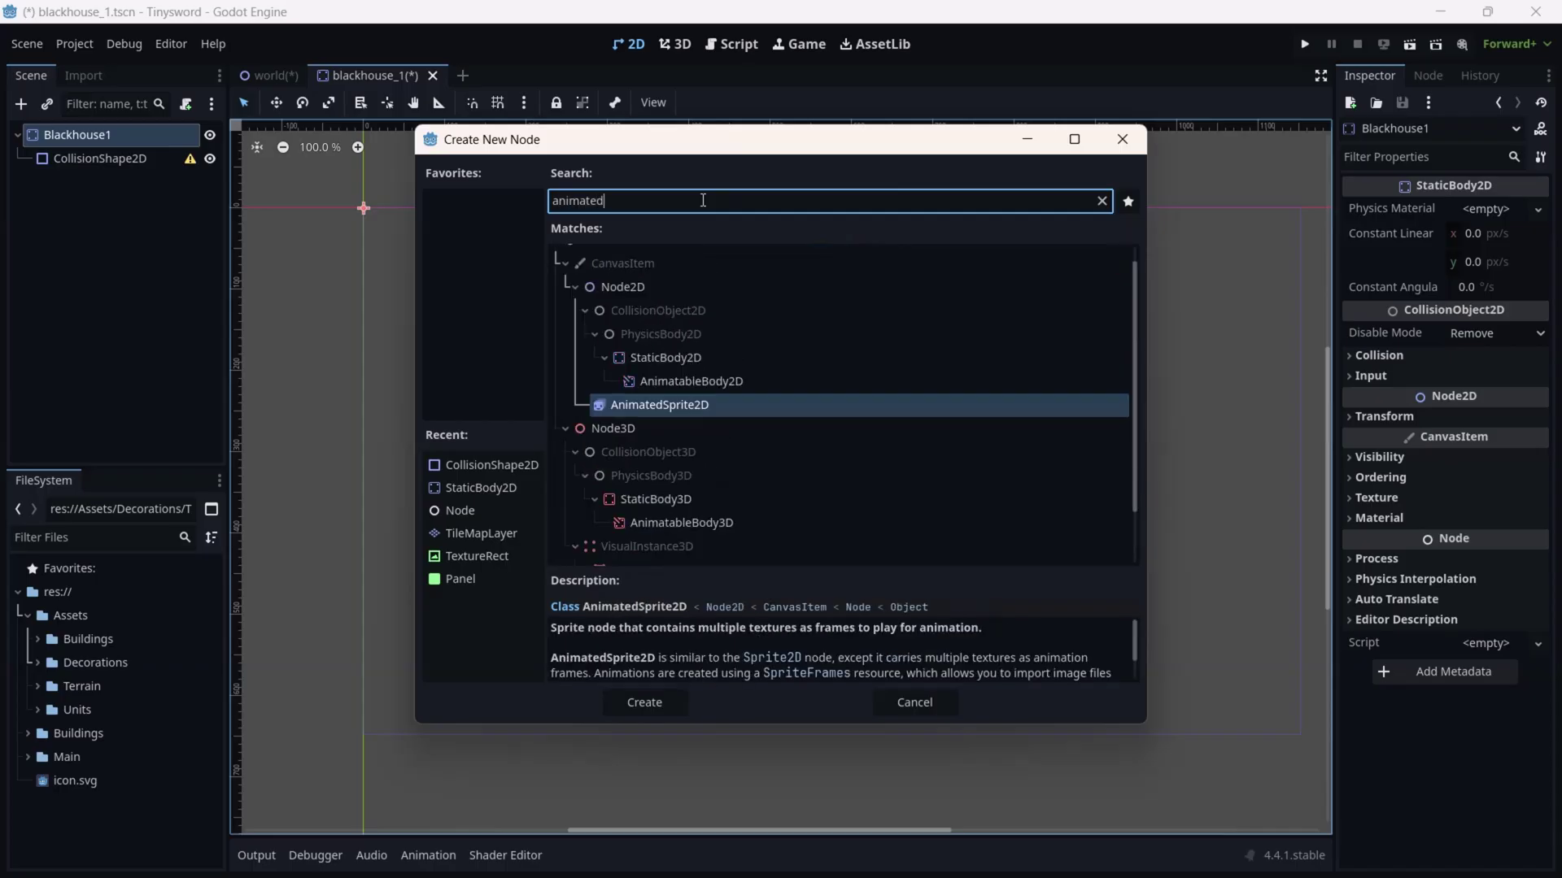
{"action": "double_click", "coordinate": [686, 405]}
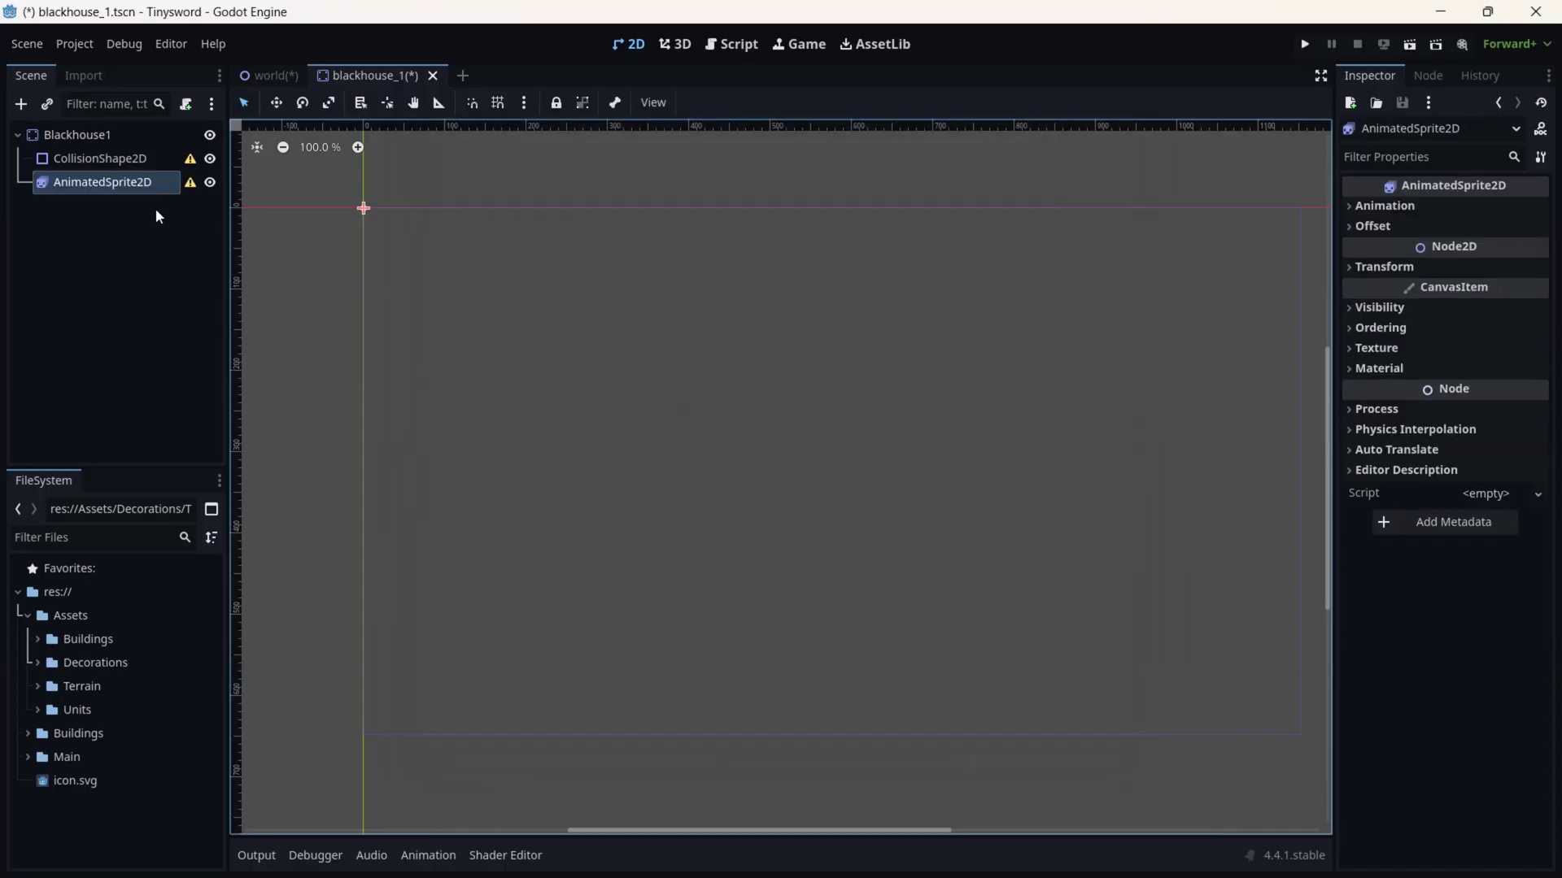
{"action": "double_click", "coordinate": [125, 188]}
{"action": "type", "text": "ani"}
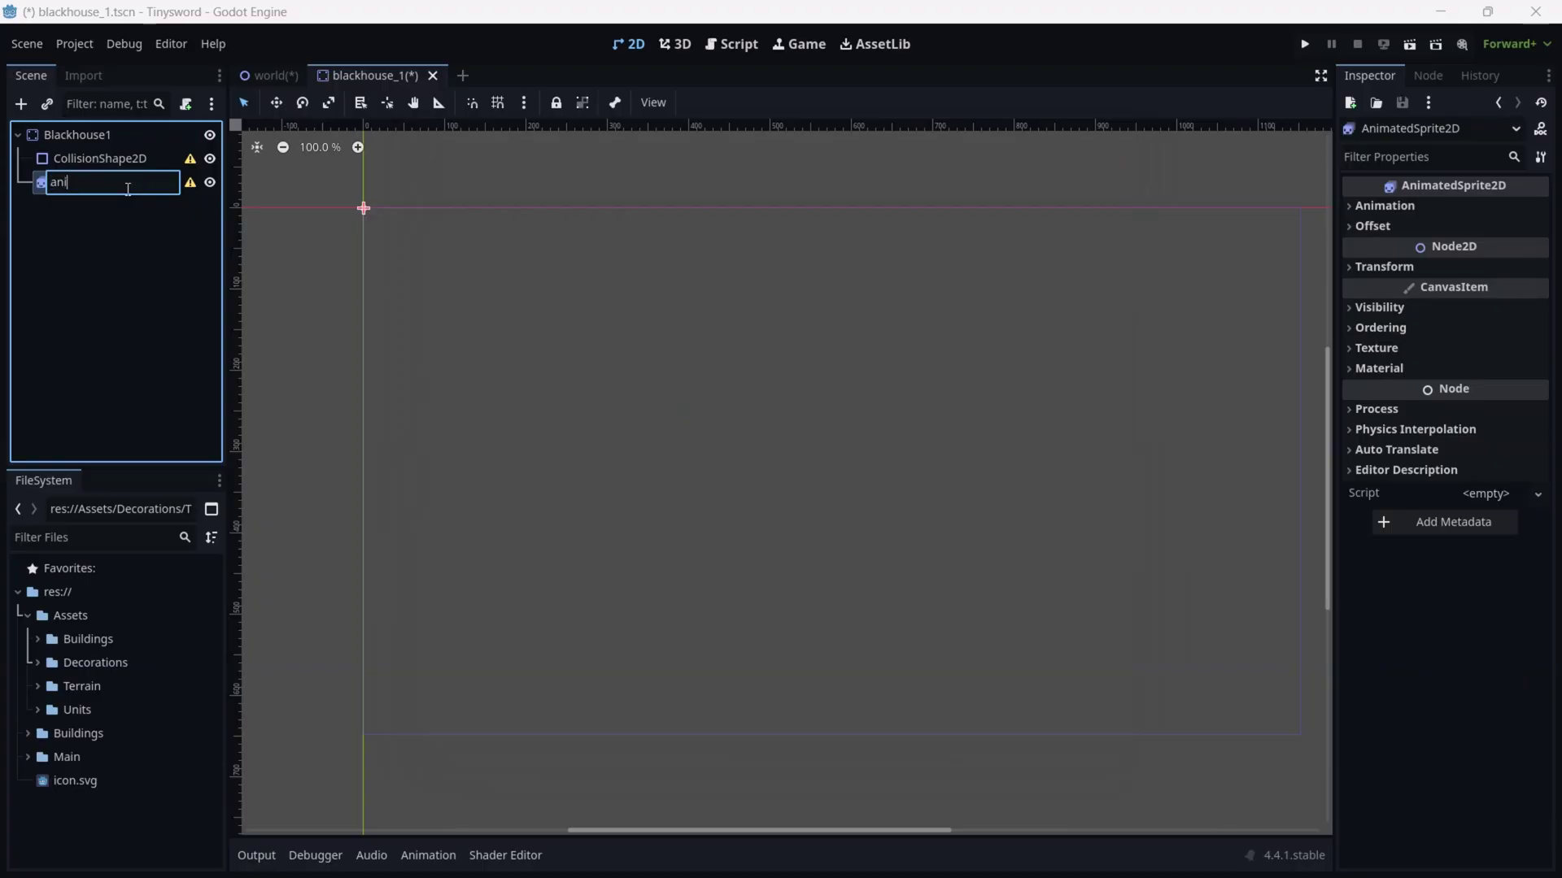
{"action": "type", "text": "m"}
{"action": "key", "text": "Return"}
{"action": "key", "text": "ctrl+s"}
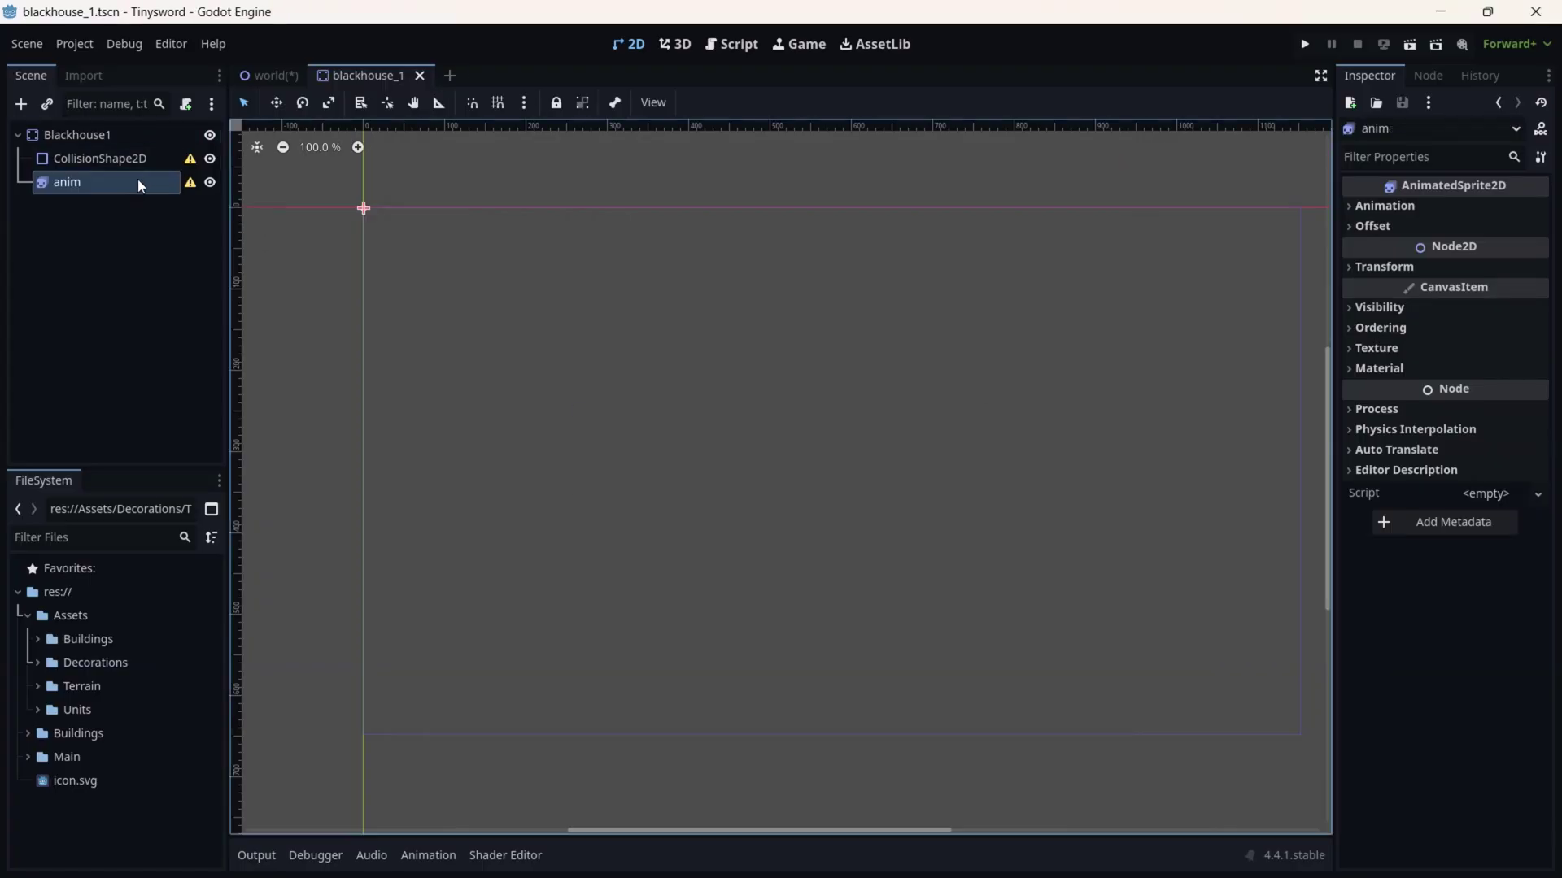
- Give anim a new SpriteFrames resource and rename its default animation to idle
{"action": "left_click", "coordinate": [1451, 212]}
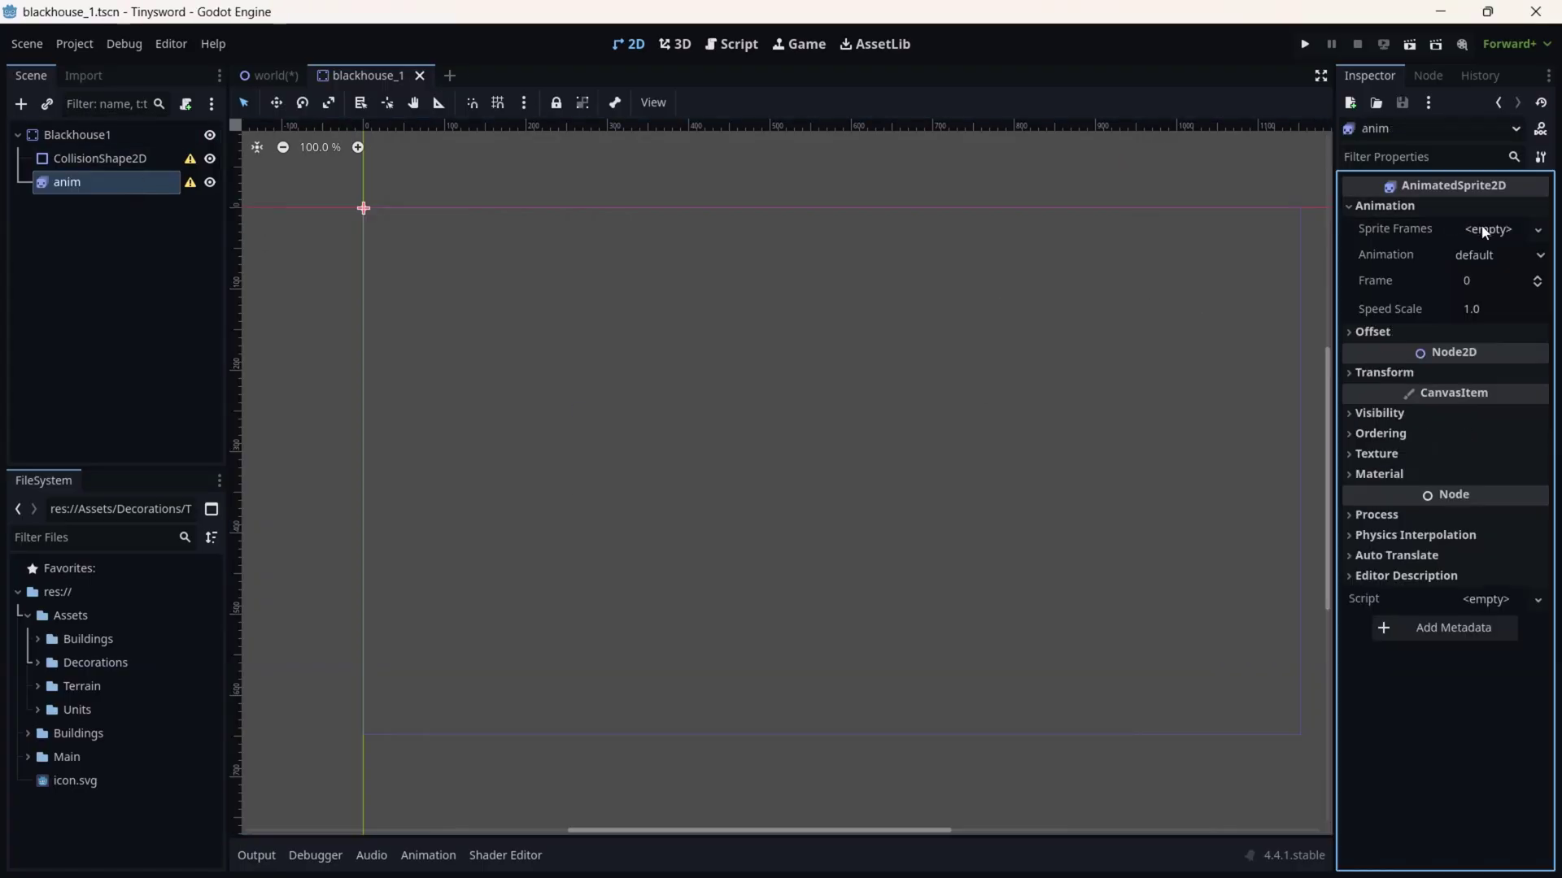
{"action": "left_click", "coordinate": [1485, 231]}
{"action": "left_click", "coordinate": [1492, 255]}
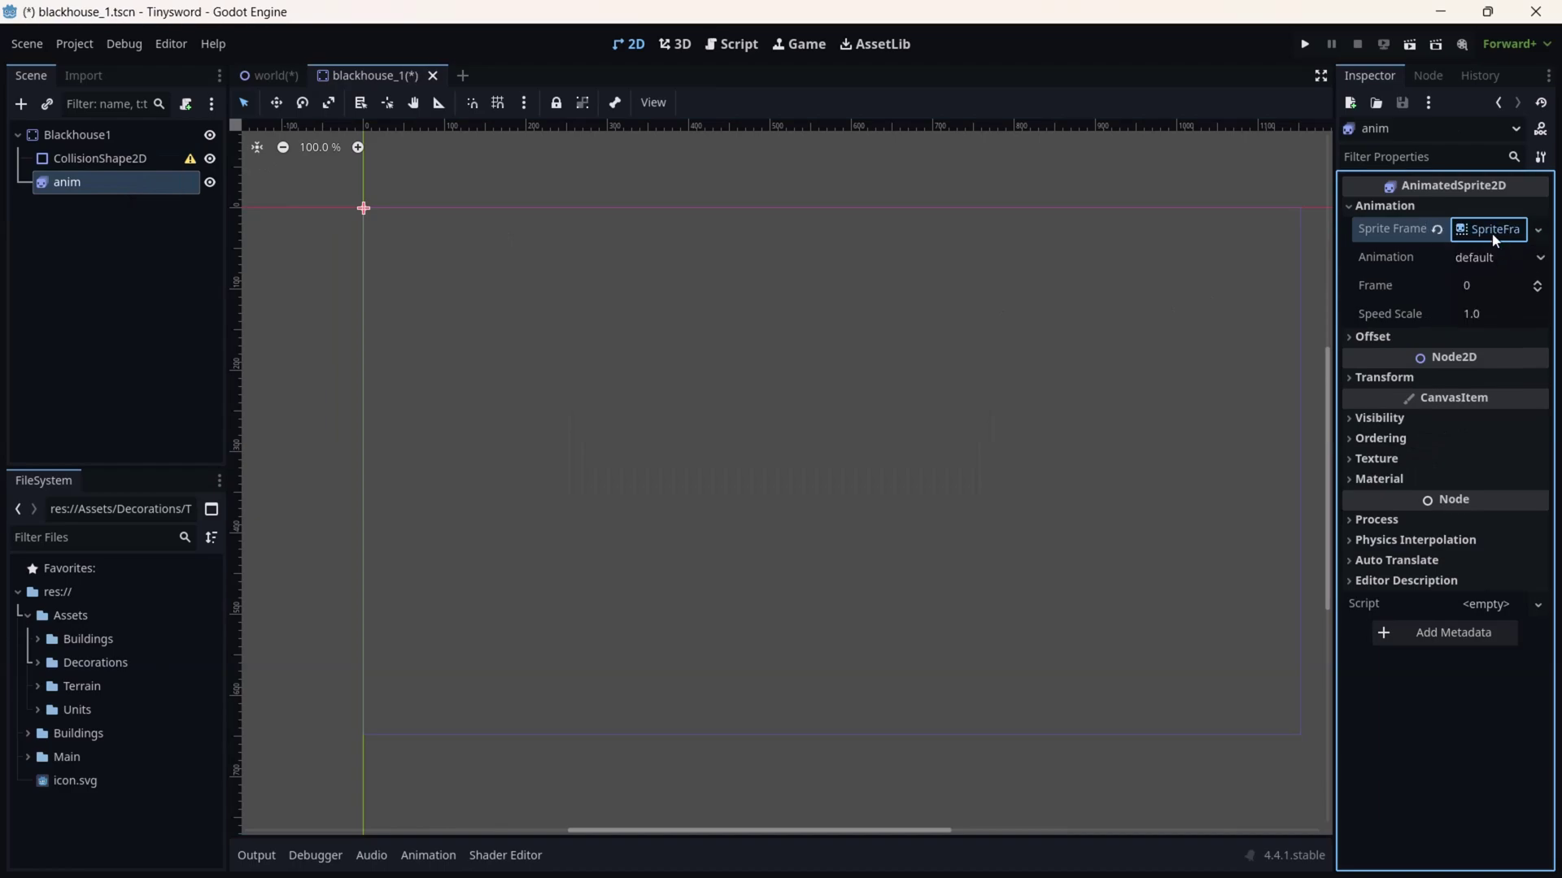
{"action": "left_click", "coordinate": [1494, 231]}
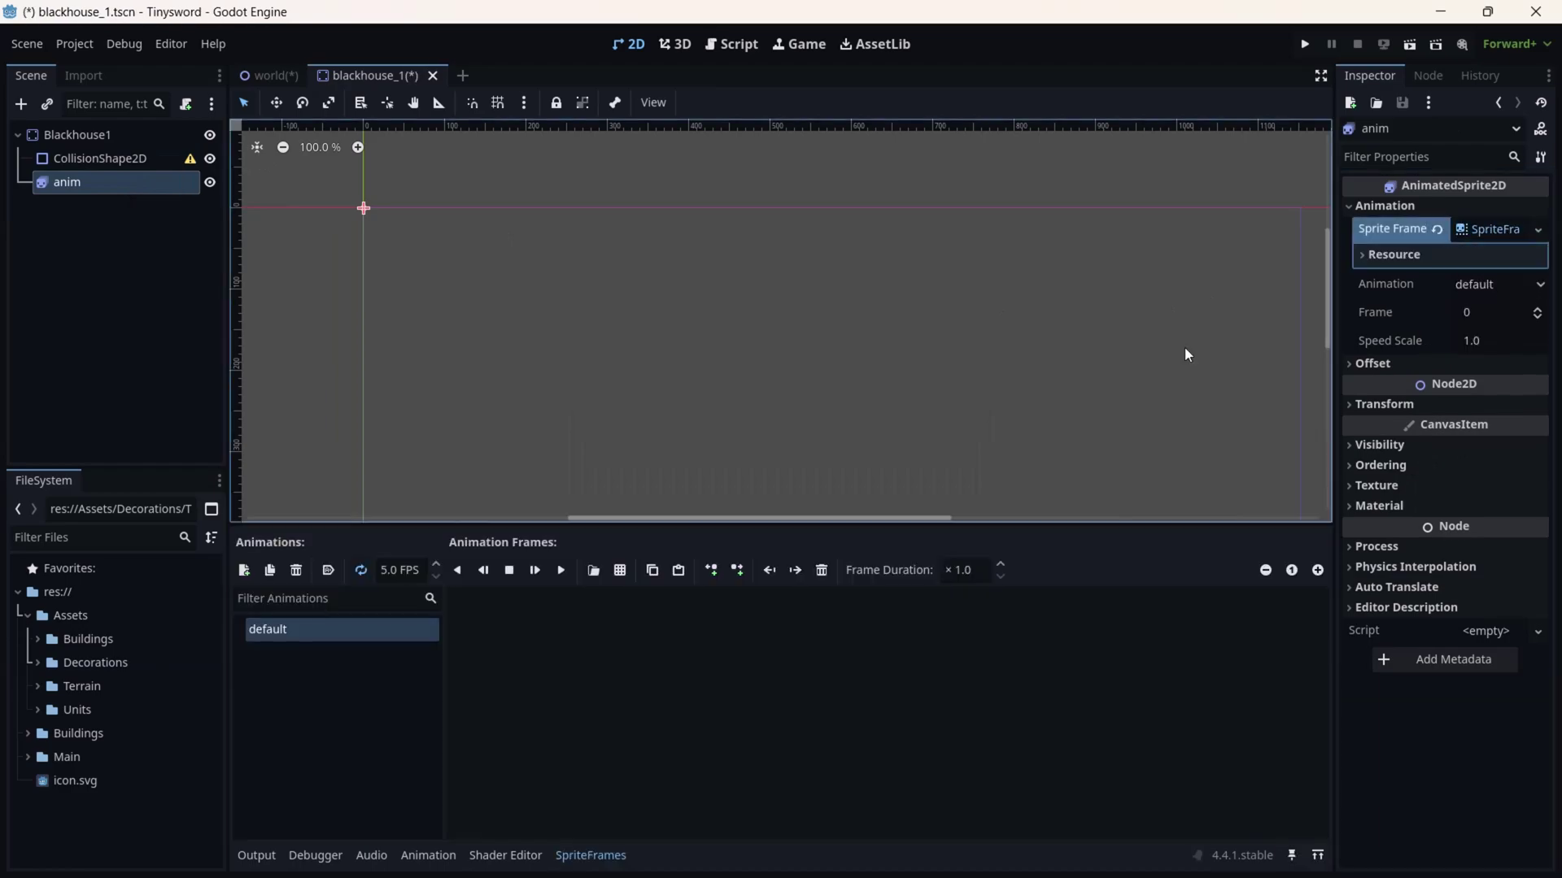
{"action": "double_click", "coordinate": [356, 638]}
{"action": "type", "text": "idle"}
{"action": "key", "text": "Return"}
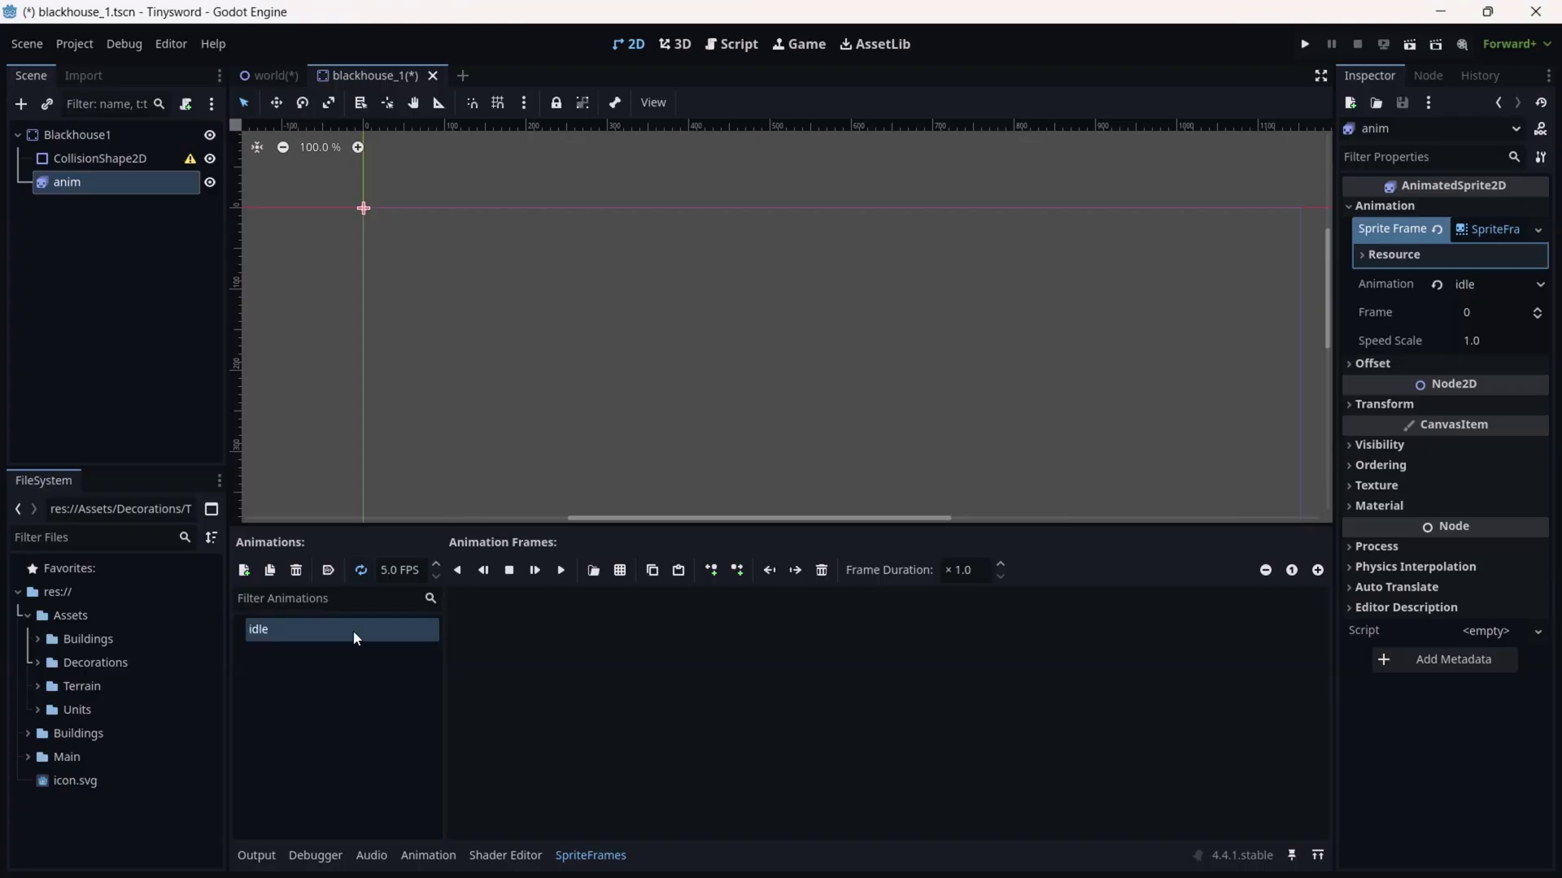
- Add House1.png from Buildings > Black Buildings as the idle frame and save
{"action": "left_click", "coordinate": [37, 644]}
{"action": "left_click", "coordinate": [45, 665]}
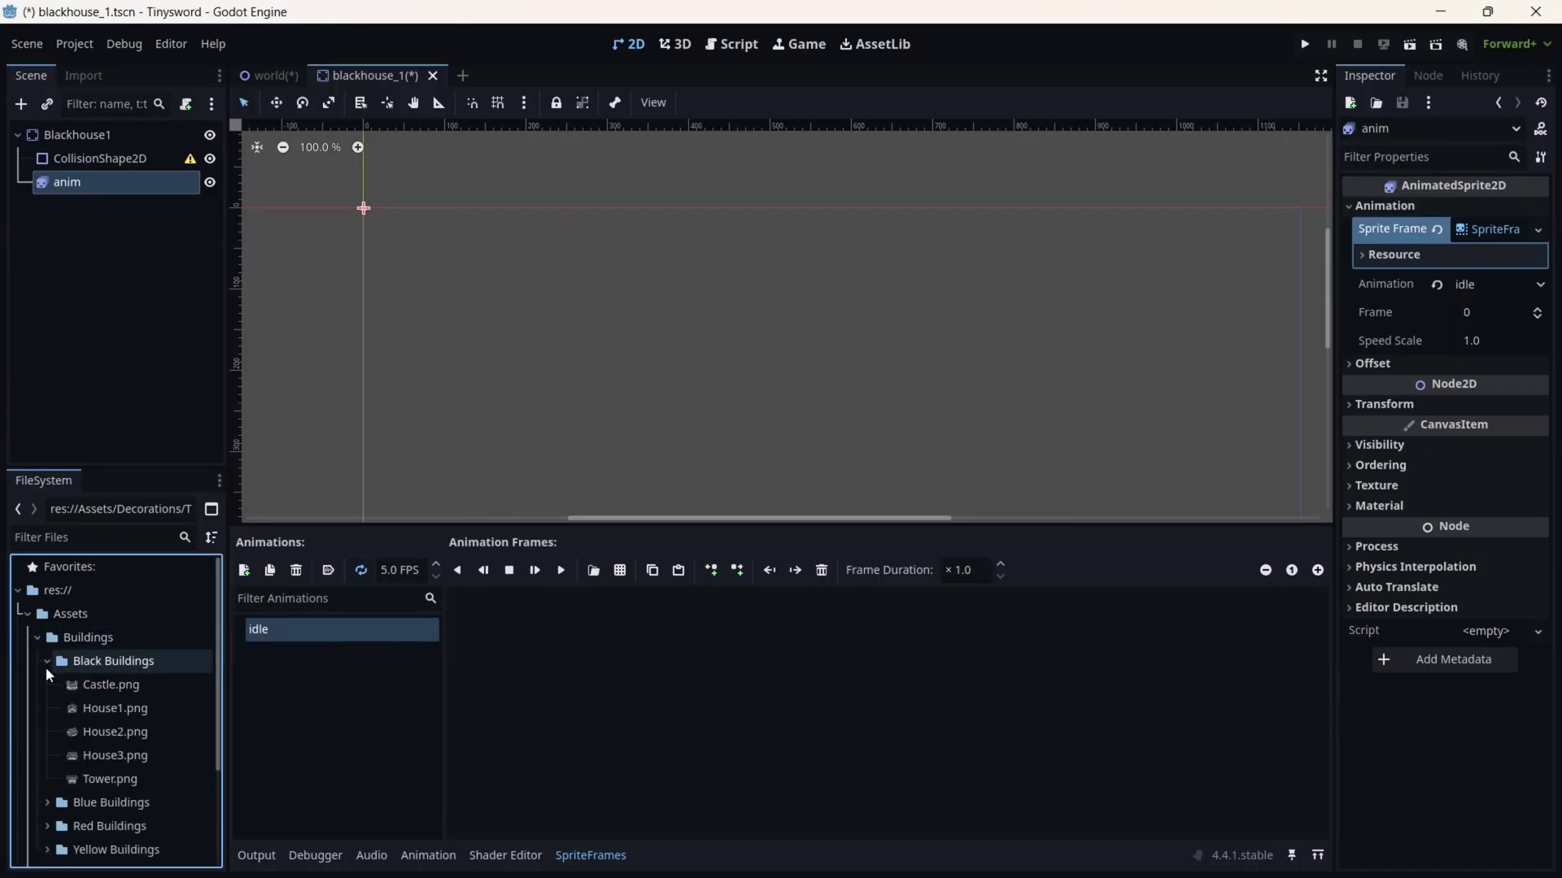
{"action": "left_click_drag", "start_coordinate": [115, 708], "coordinate": [564, 644]}
{"action": "key", "text": "ctrl+s"}
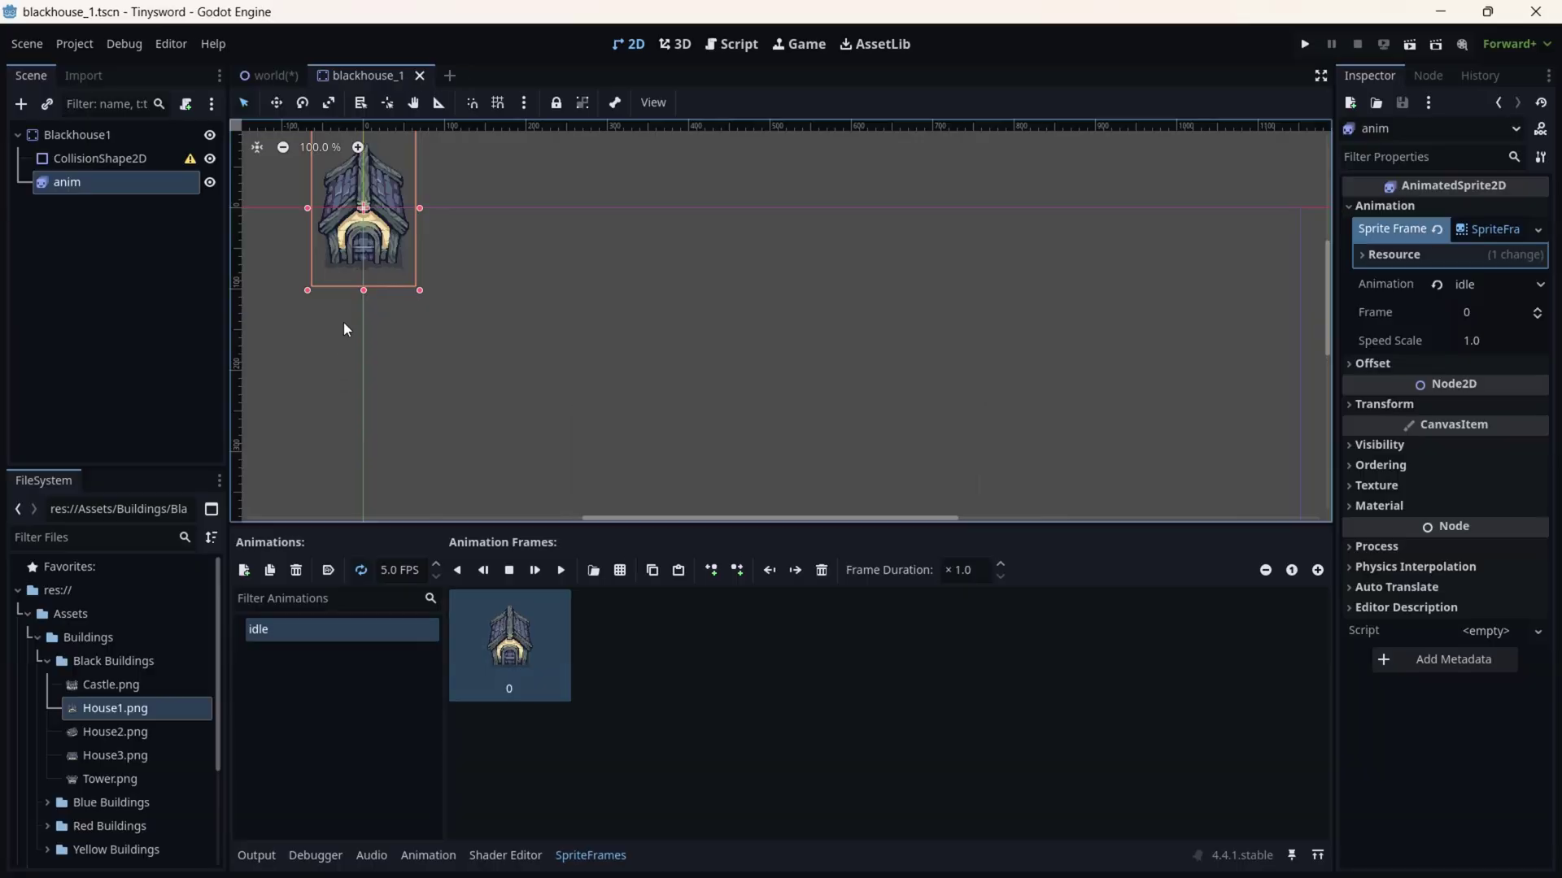
{"action": "left_click", "coordinate": [138, 159]}
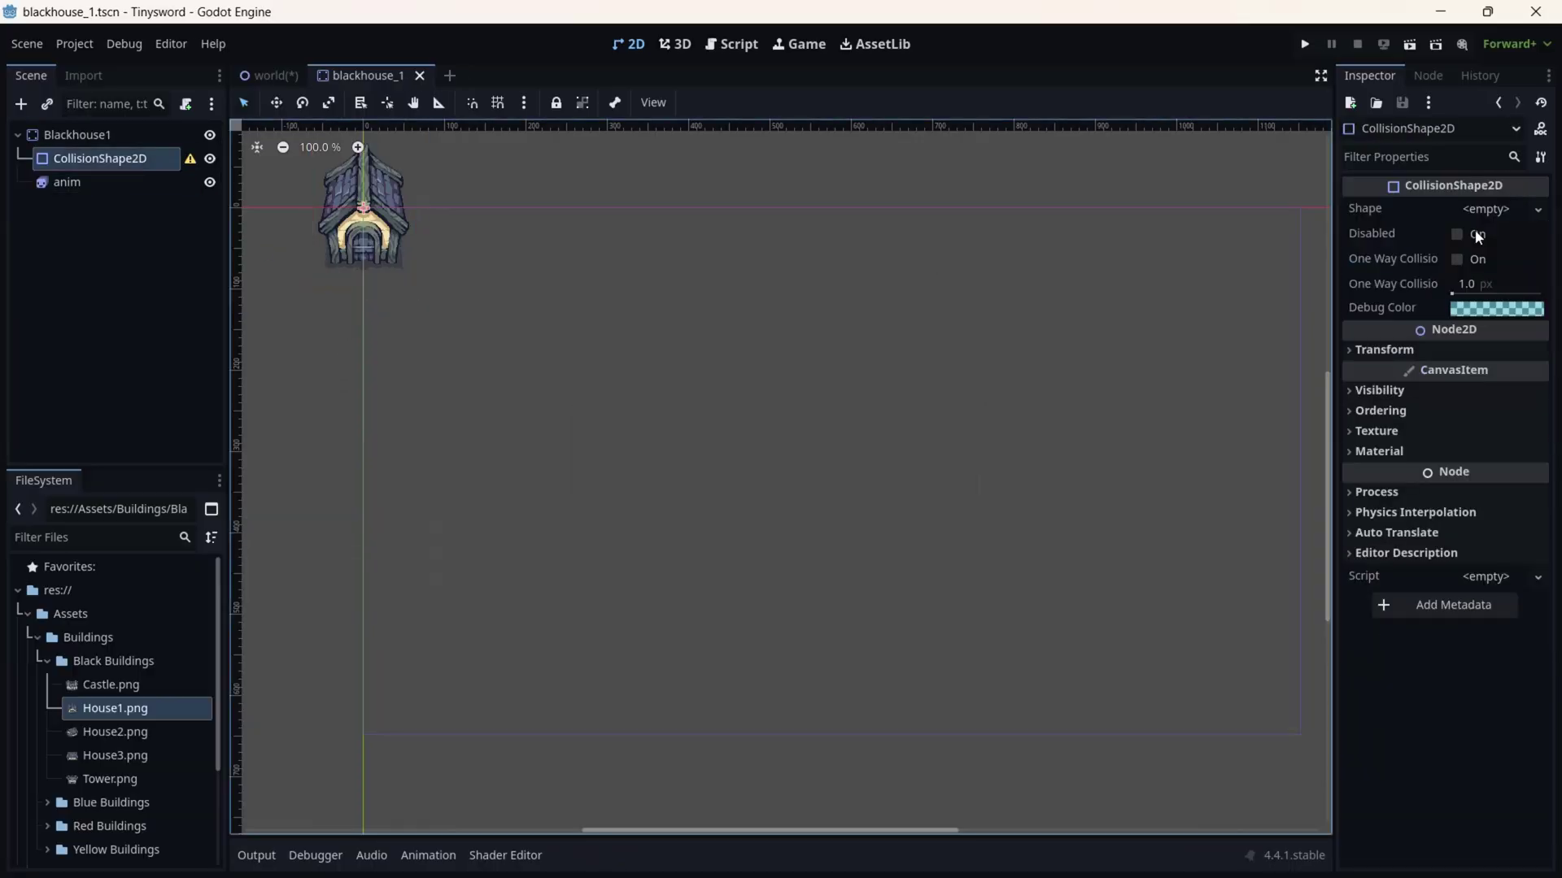
- Give CollisionShape2D a new CapsuleShape2D and move anim above it in the tree
{"action": "left_click", "coordinate": [1507, 210]}
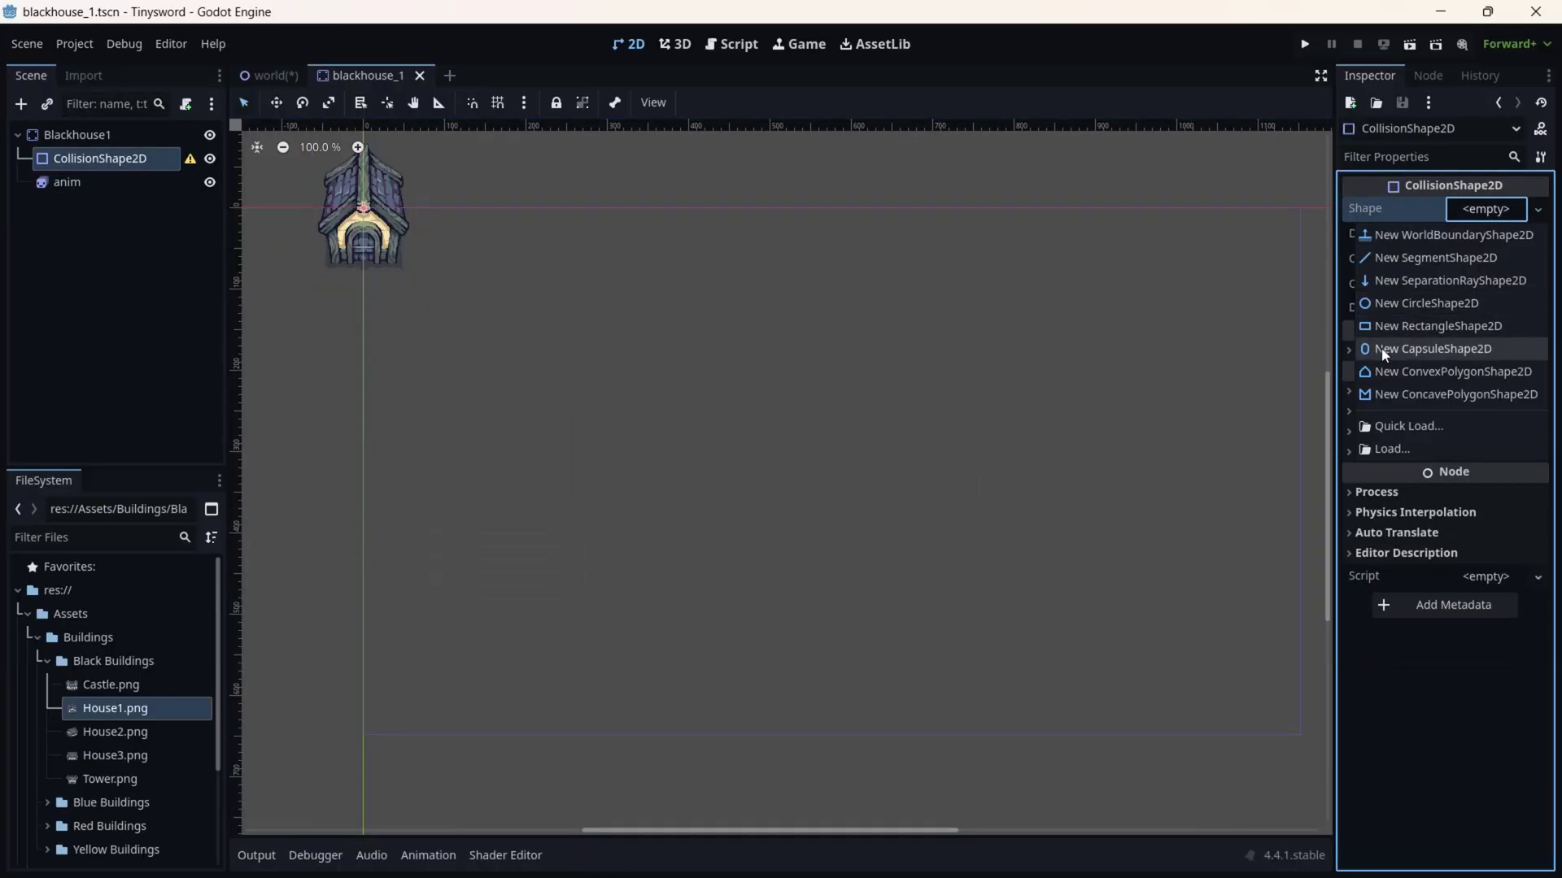
{"action": "left_click", "coordinate": [1419, 351]}
{"action": "scroll", "coordinate": [314, 165], "scroll_direction": "up", "scroll_amount": 11}
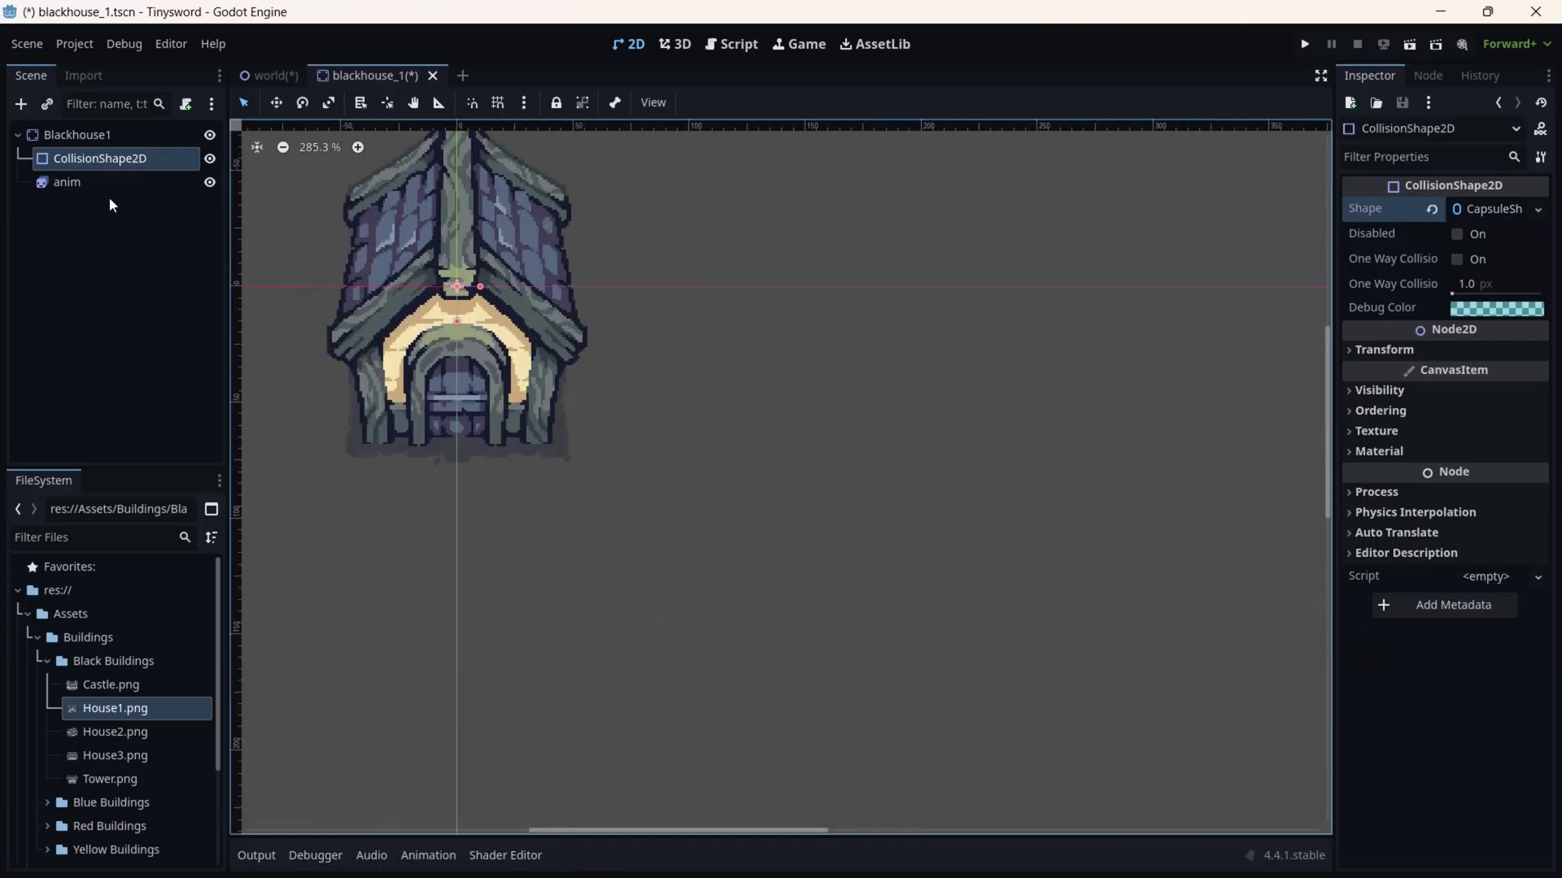
{"action": "left_click", "coordinate": [97, 184]}
{"action": "left_click_drag", "start_coordinate": [95, 179], "coordinate": [142, 151]}
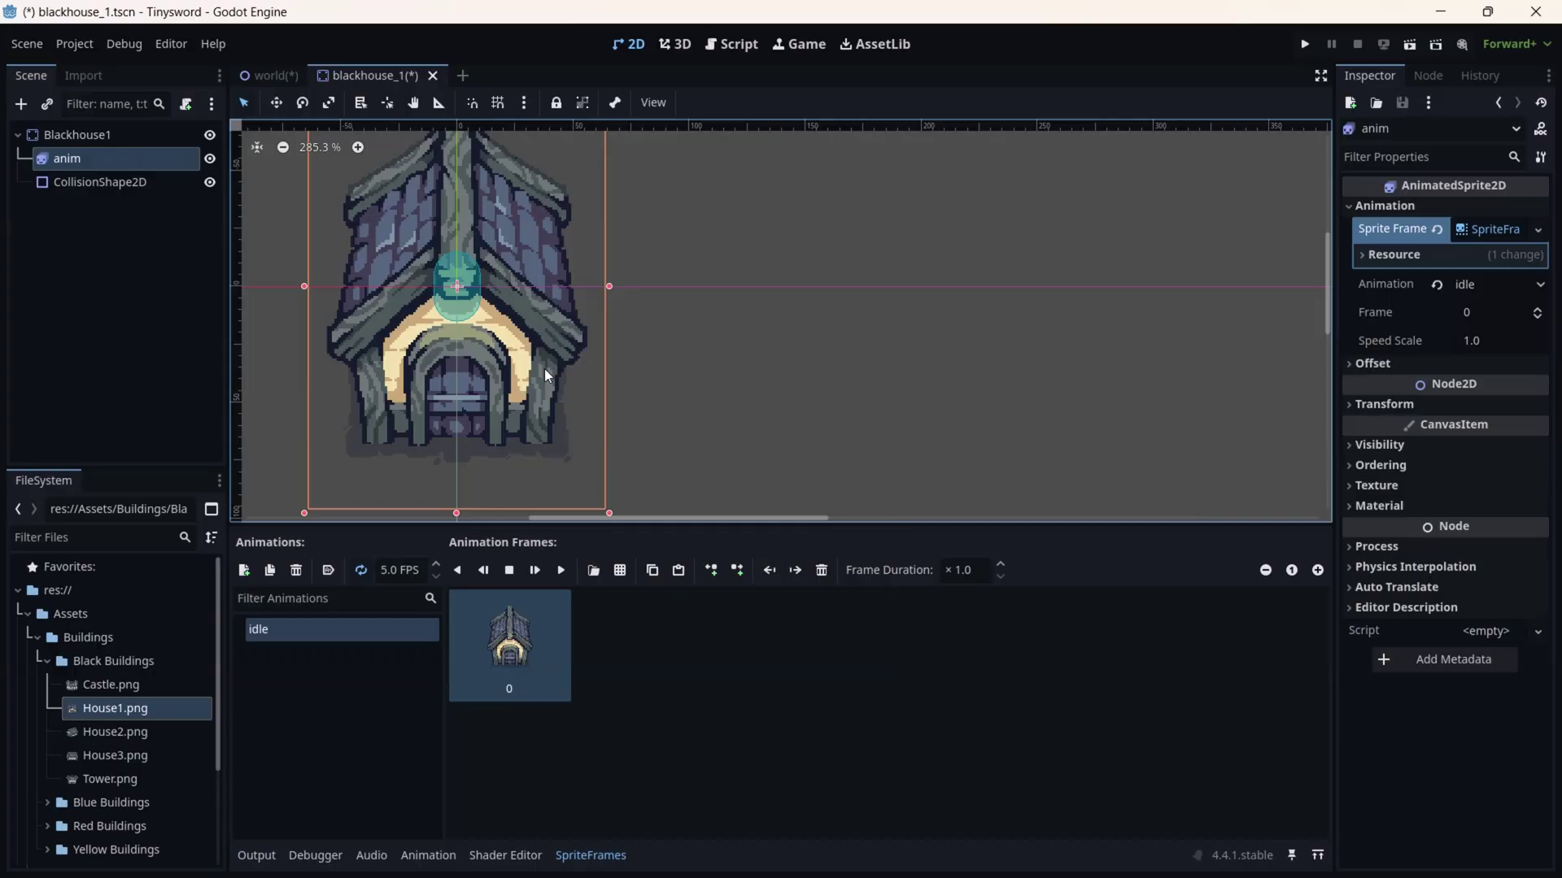
- Resize the capsule to cover the house, lock and hide it, and save
{"action": "left_click", "coordinate": [456, 310]}
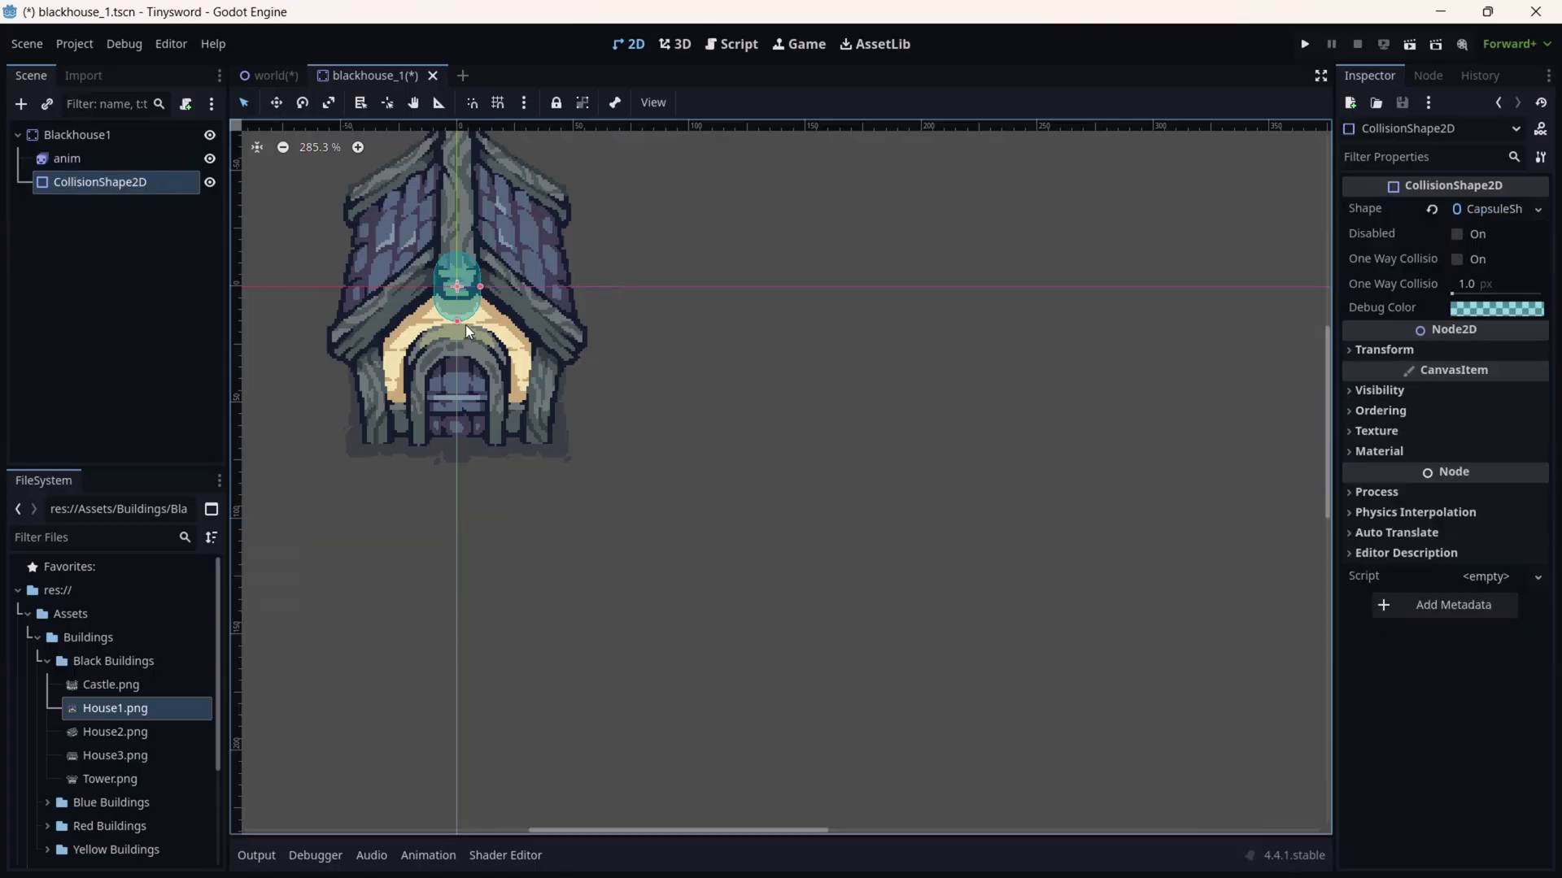
{"action": "left_click_drag", "start_coordinate": [457, 319], "coordinate": [469, 407]}
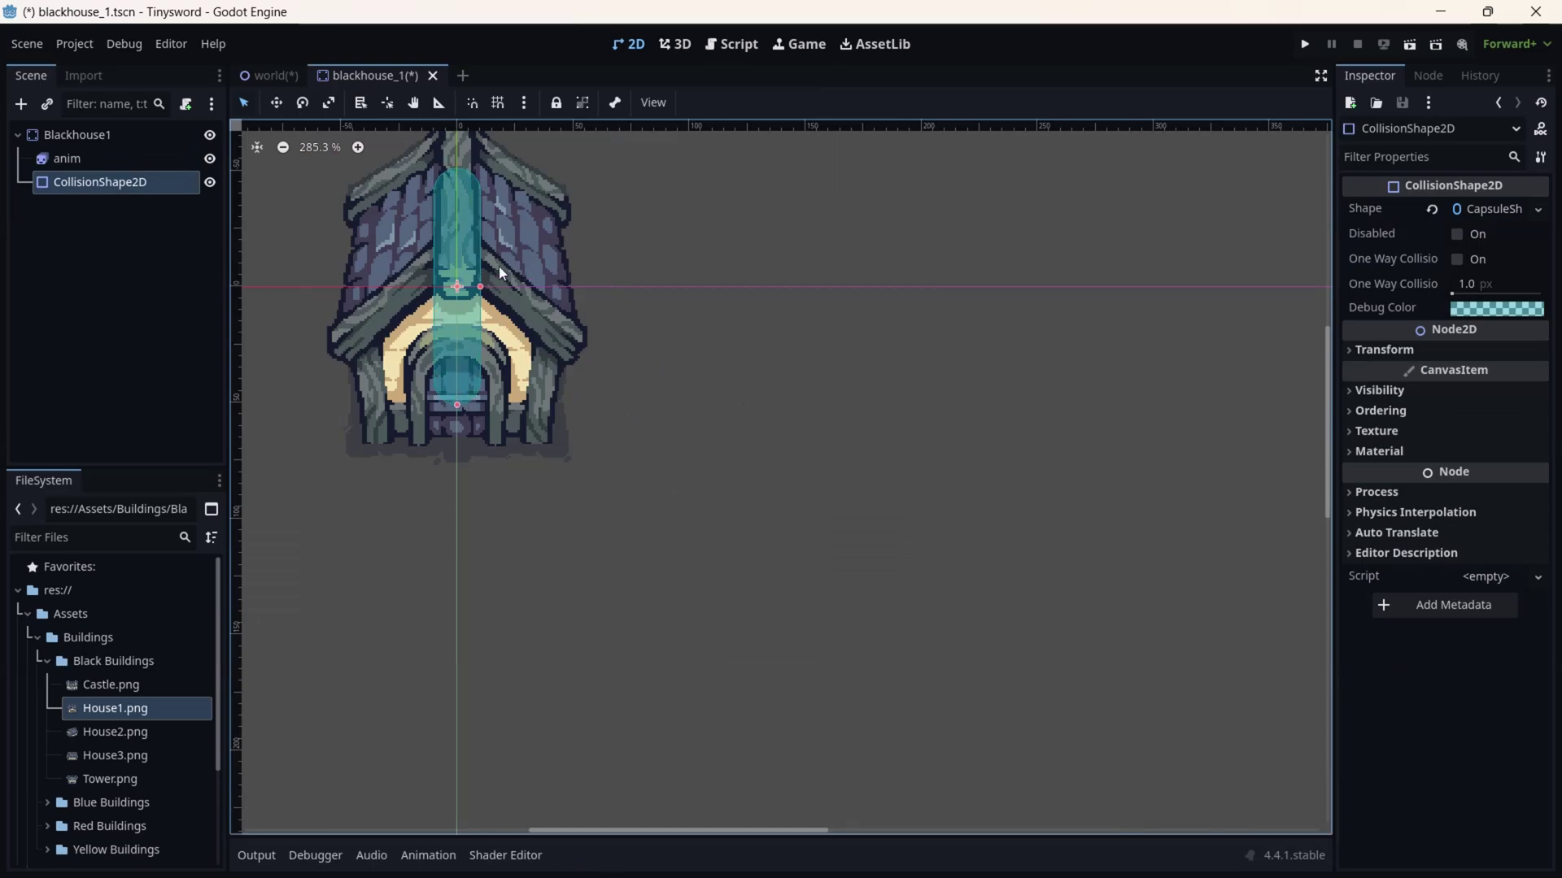
{"action": "left_click_drag", "start_coordinate": [481, 286], "coordinate": [561, 287]}
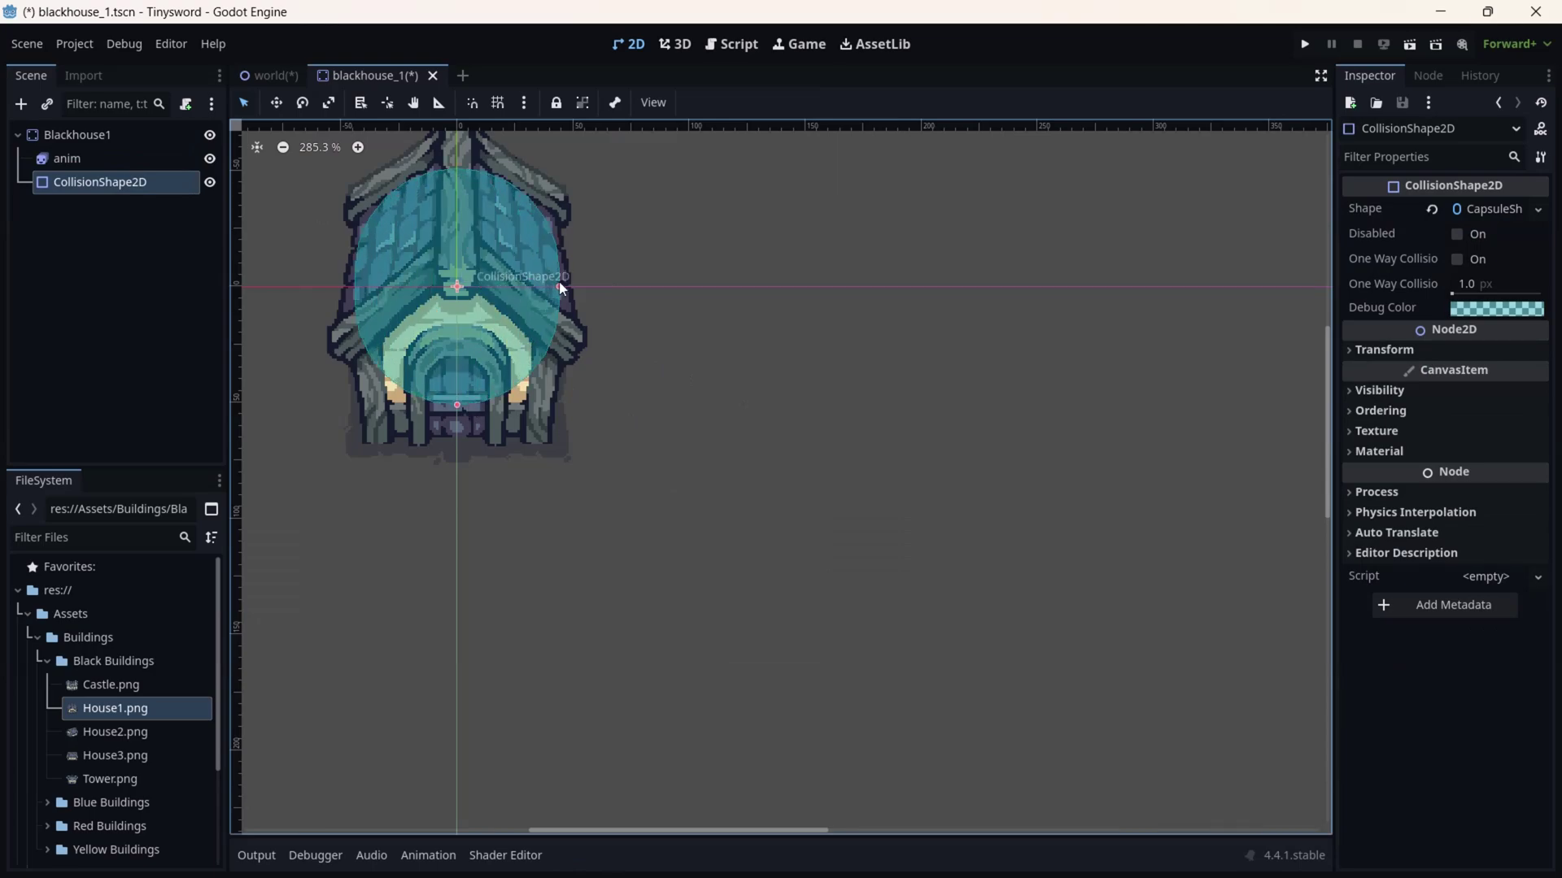
{"action": "left_click_drag", "start_coordinate": [461, 407], "coordinate": [459, 437]}
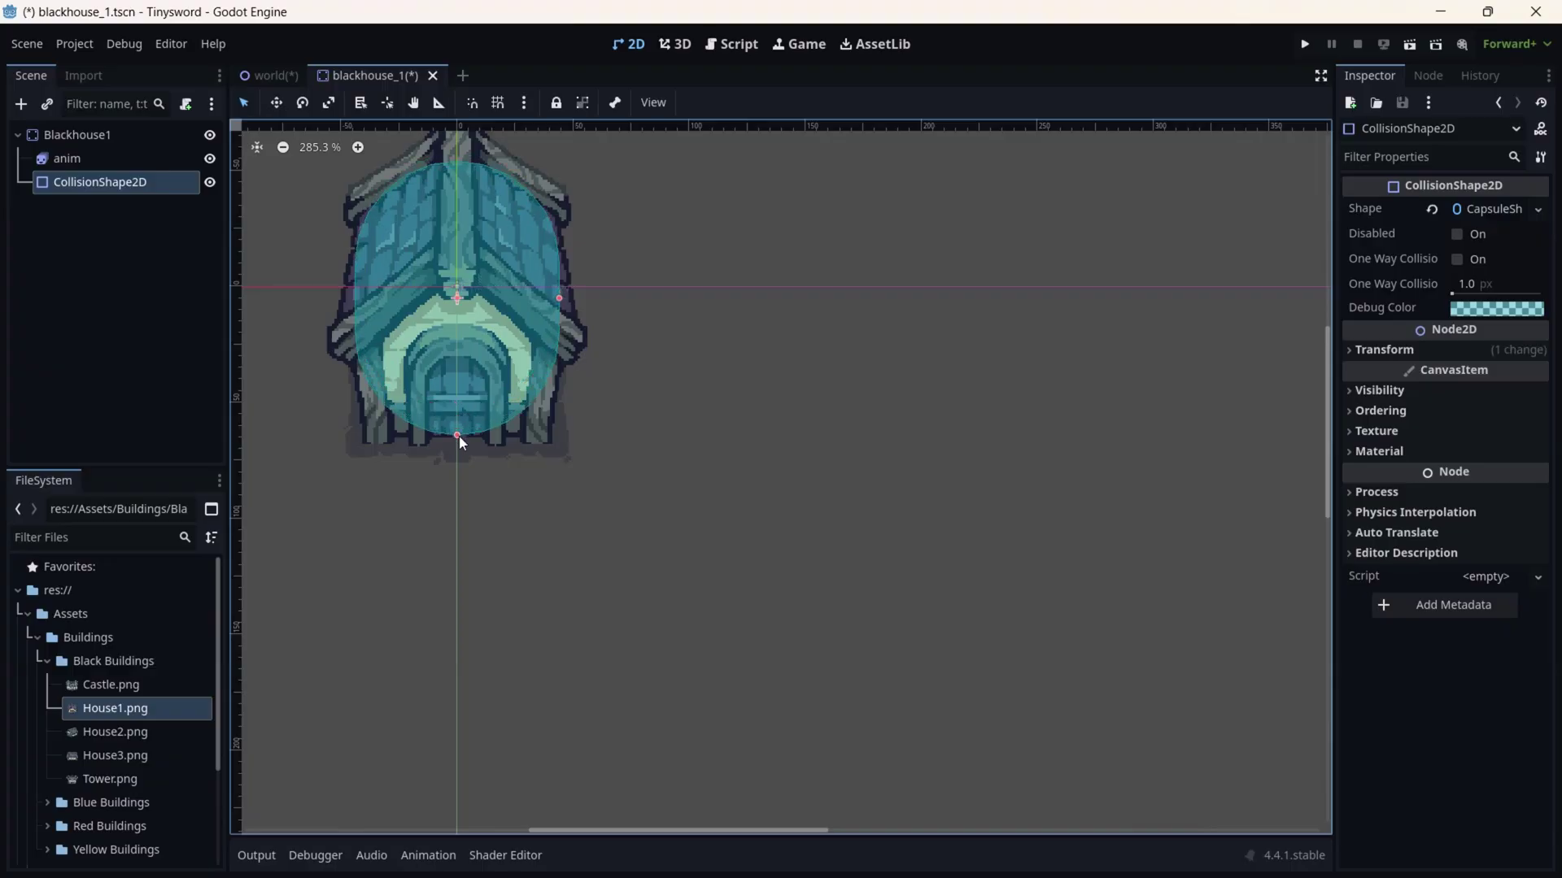
{"action": "key", "text": "ctrl+l"}
{"action": "left_click", "coordinate": [215, 184]}
{"action": "key", "text": "ctrl+s"}
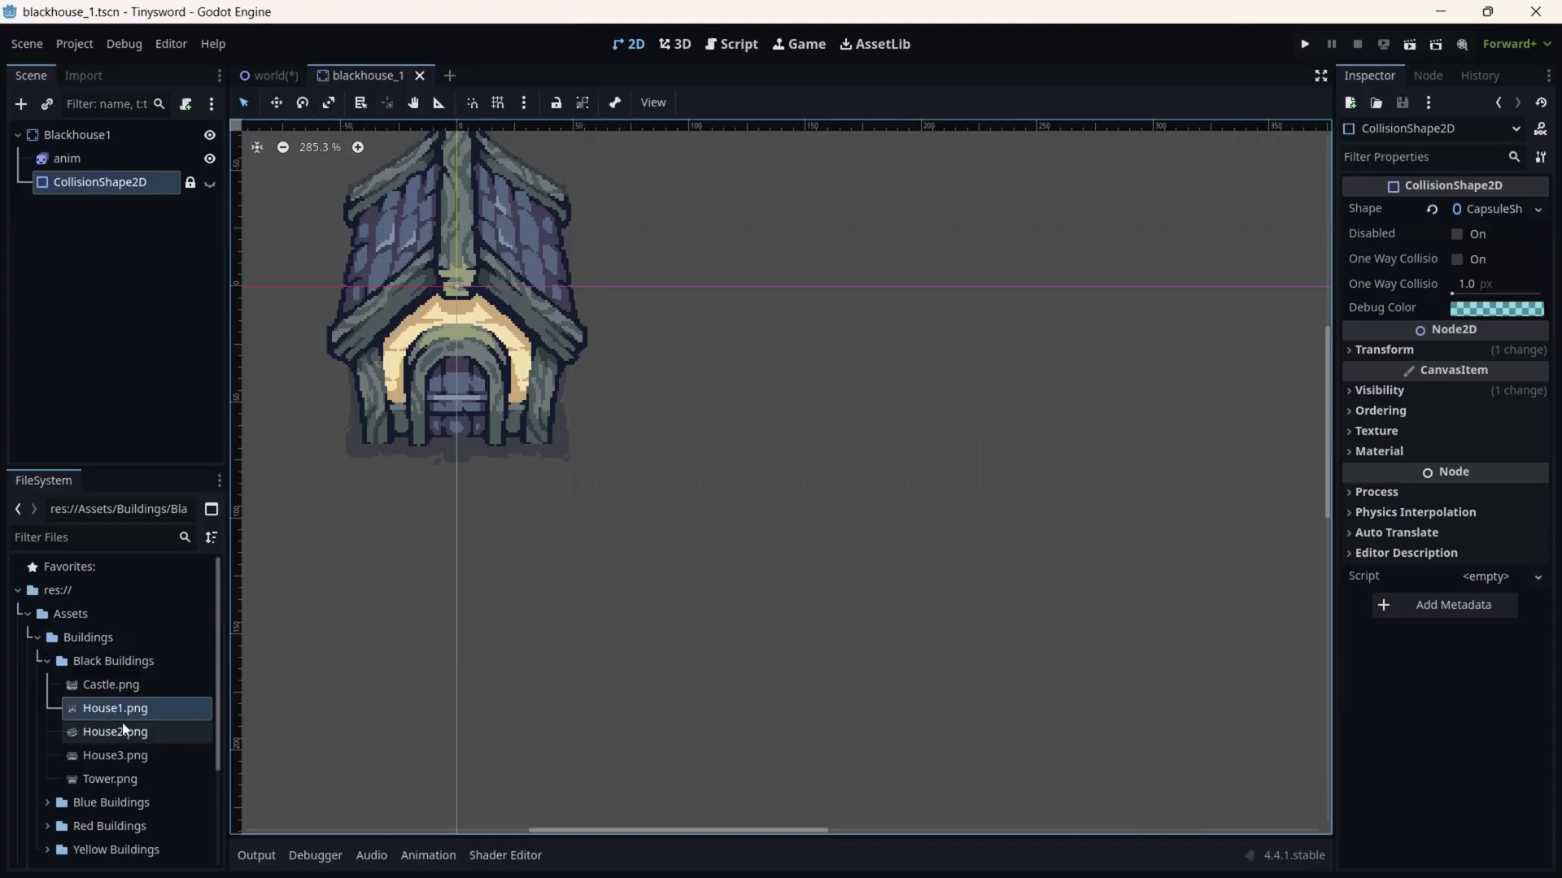
- Browse the FileSystem to the project's Buildings folder and select blackhouse_1.tscn
{"action": "double_click", "coordinate": [38, 655]}
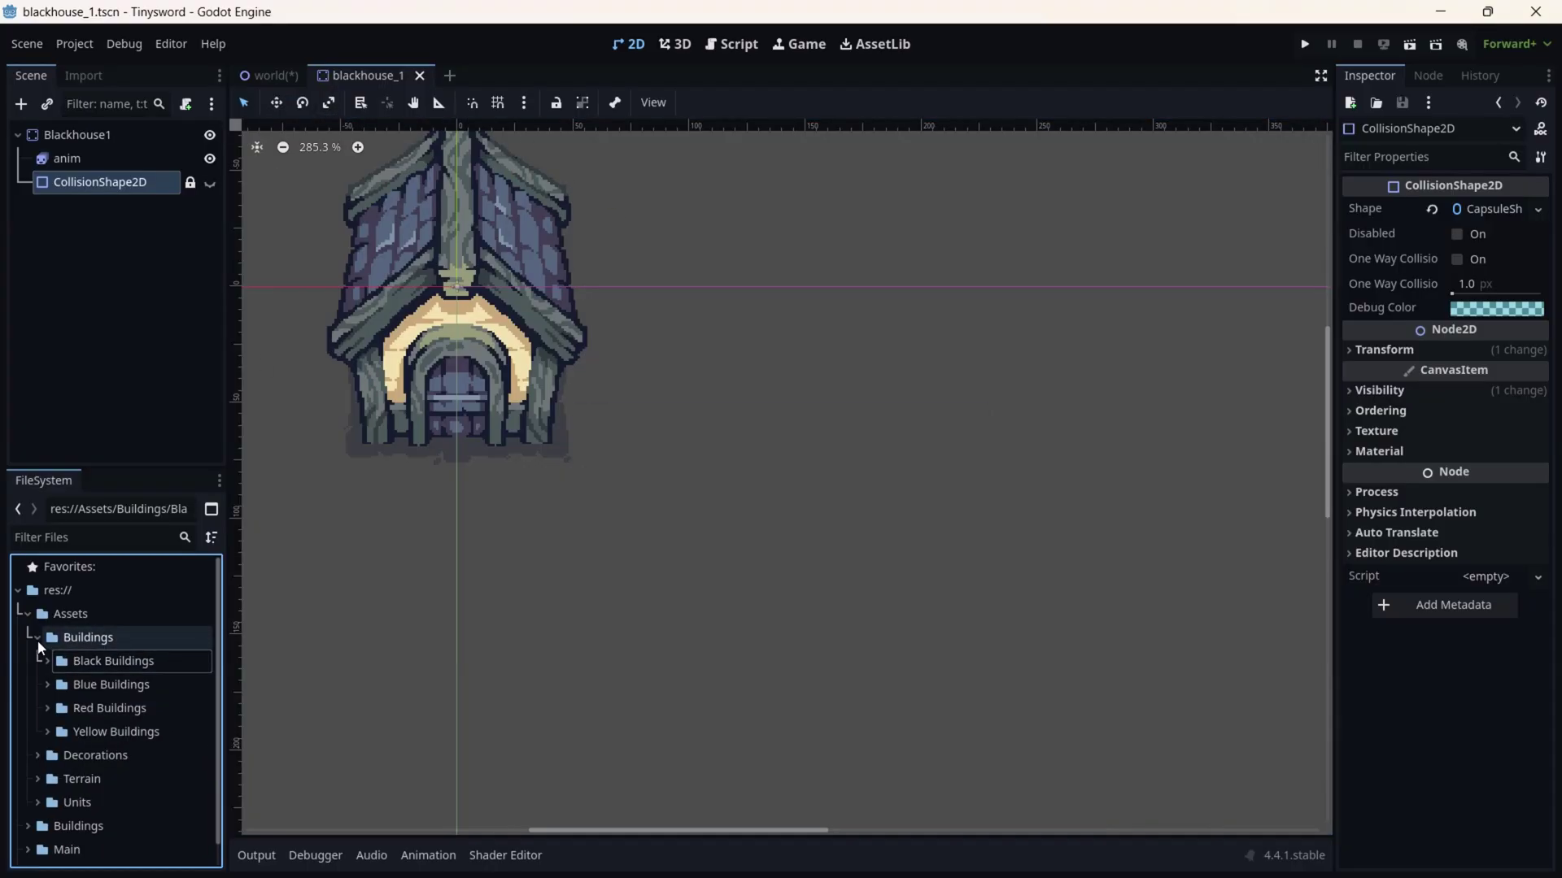
{"action": "left_click", "coordinate": [47, 660]}
{"action": "left_click", "coordinate": [120, 709]}
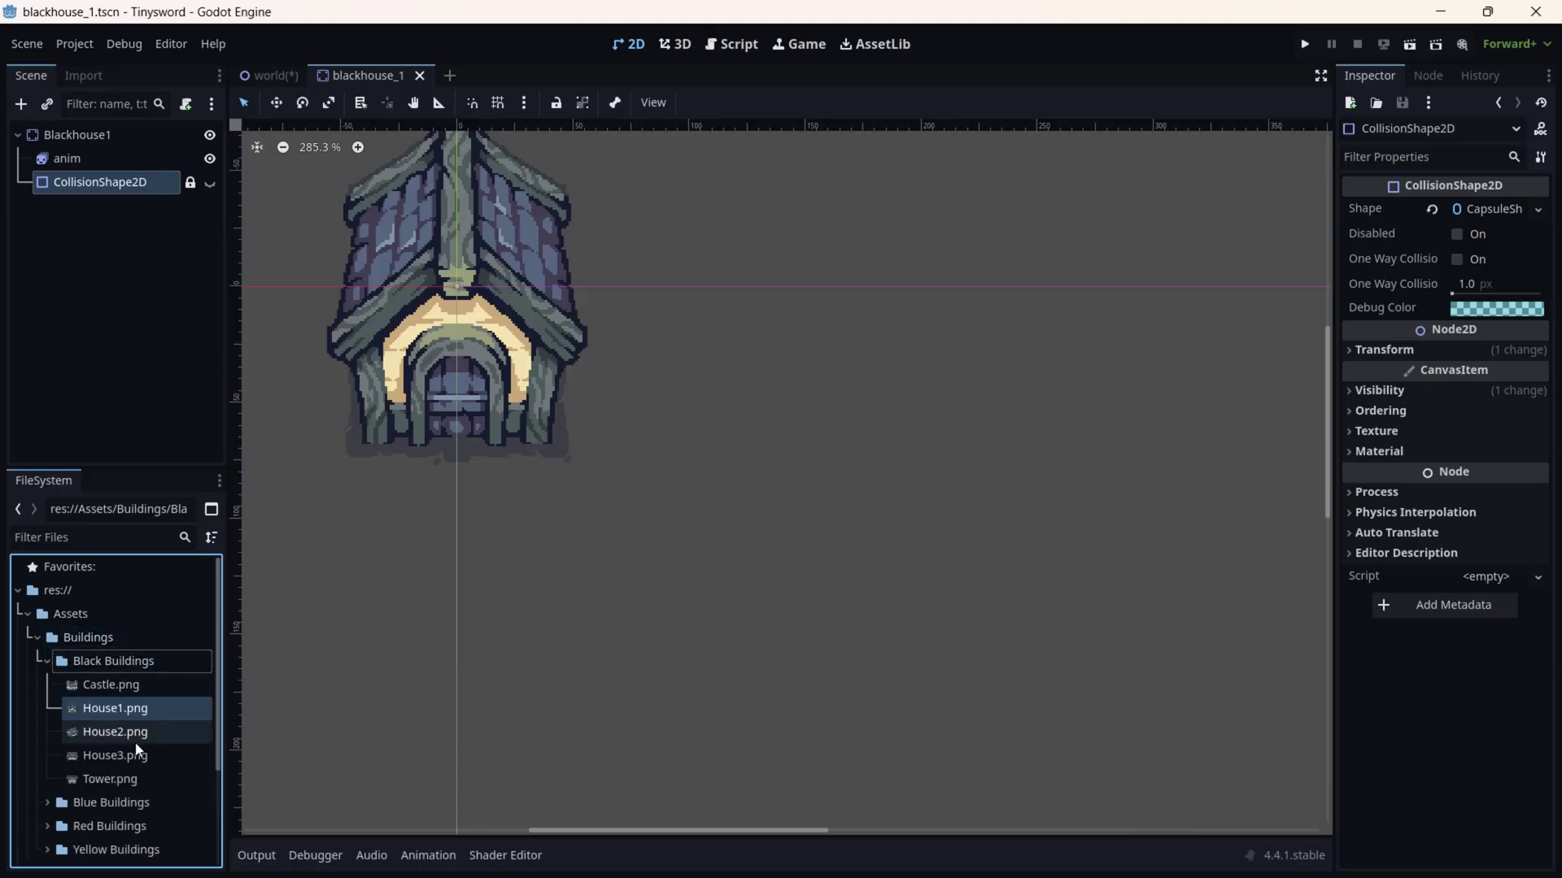
{"action": "scroll", "coordinate": [135, 761], "scroll_direction": "down", "scroll_amount": 3}
{"action": "left_click", "coordinate": [27, 803]}
{"action": "scroll", "coordinate": [119, 818], "scroll_direction": "down", "scroll_amount": 1}
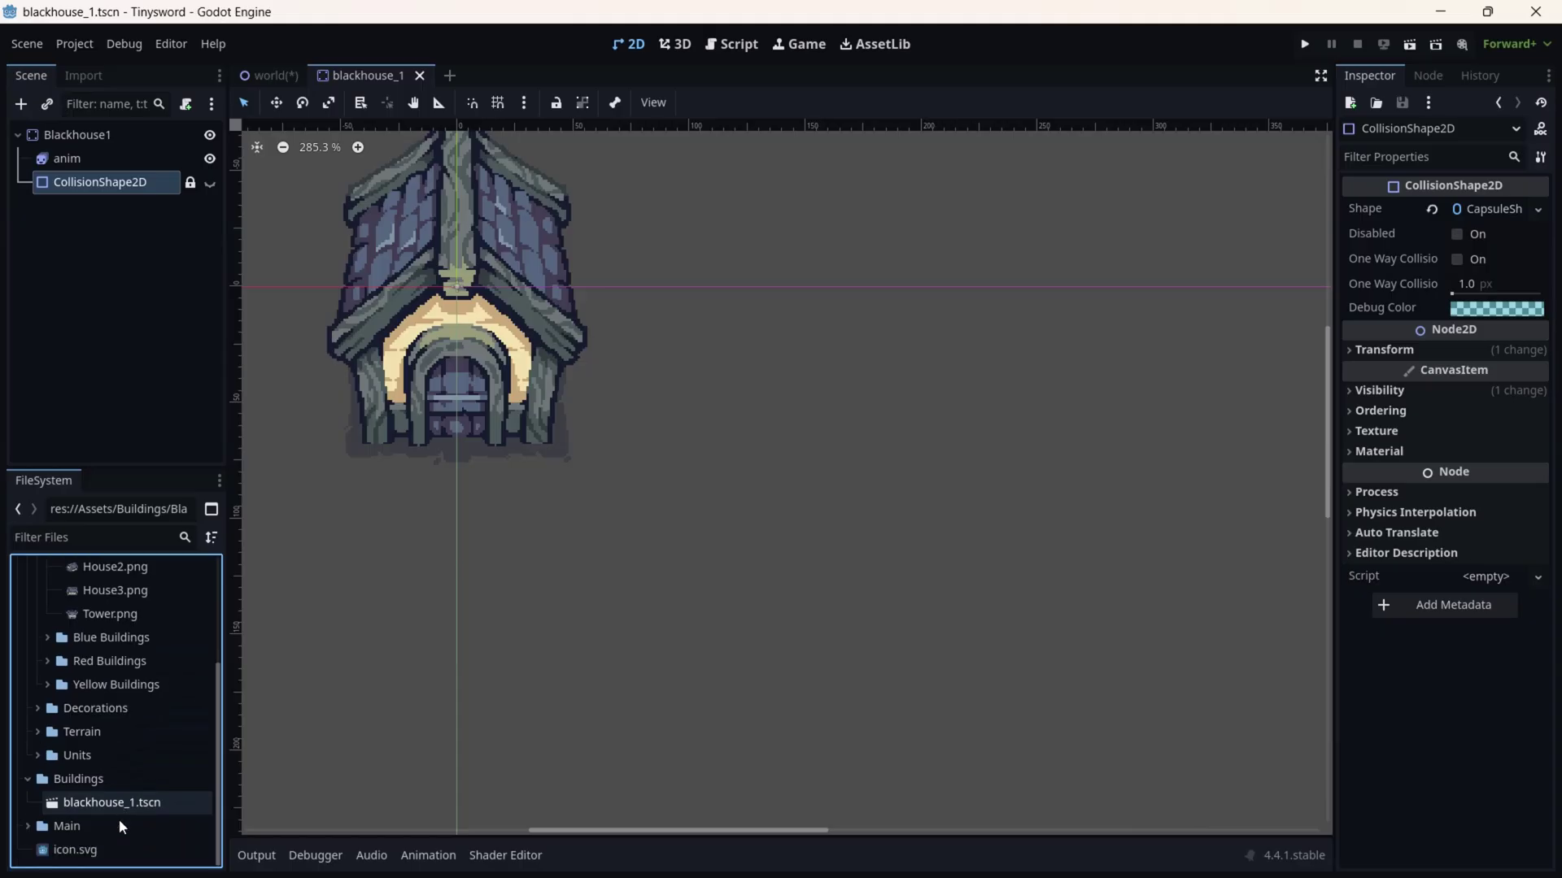
{"action": "left_click", "coordinate": [106, 803]}
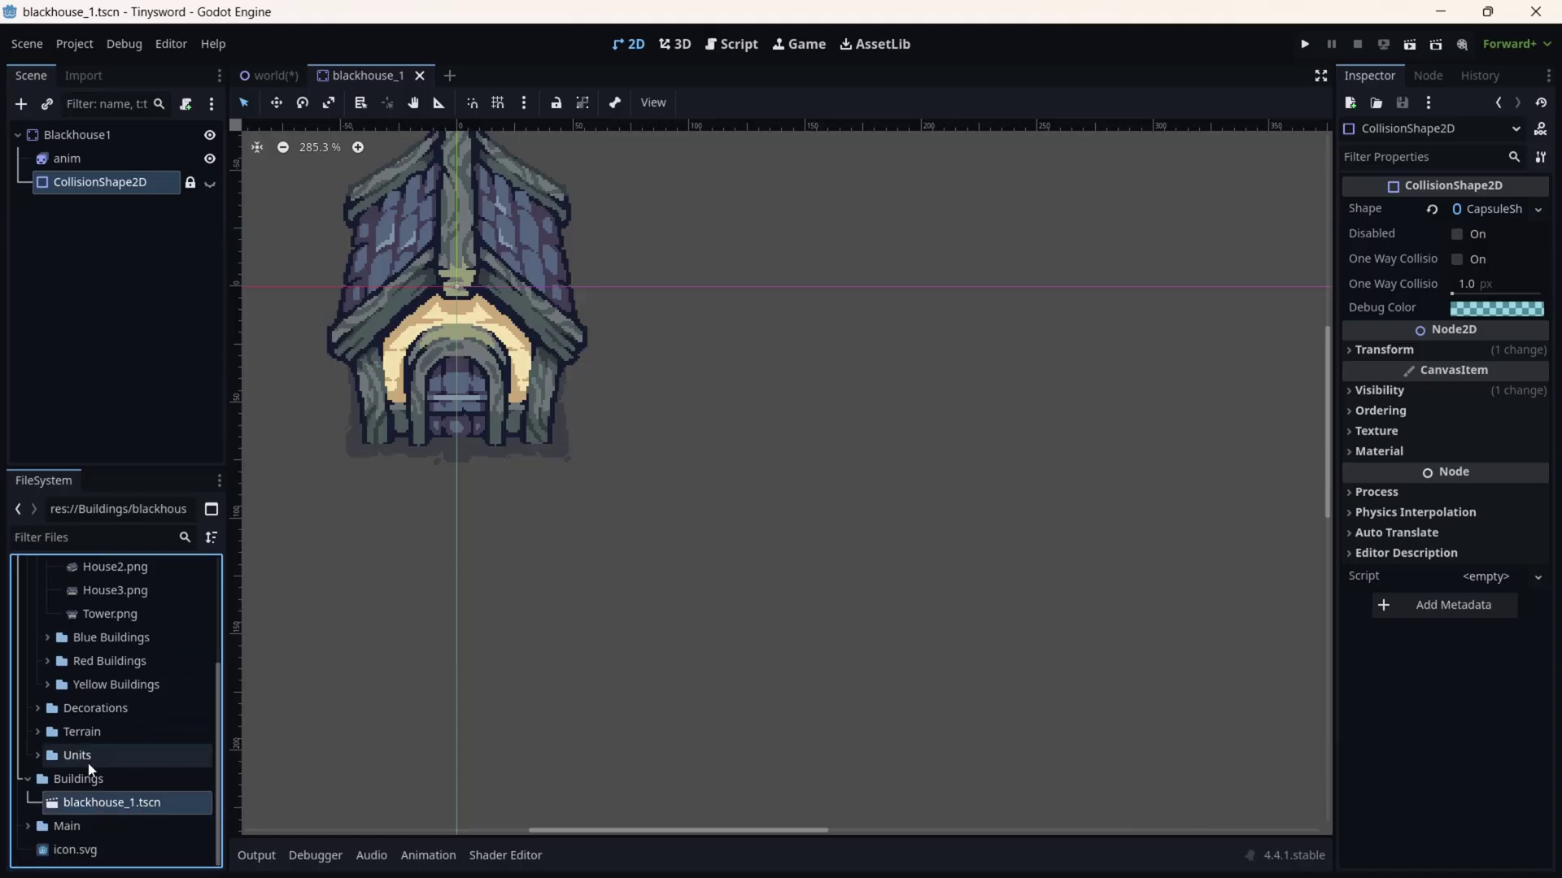
- Create a new folder named blackhouses inside Buildings
{"action": "right_click", "coordinate": [91, 778]}
{"action": "mouse_move", "coordinate": [228, 540]}
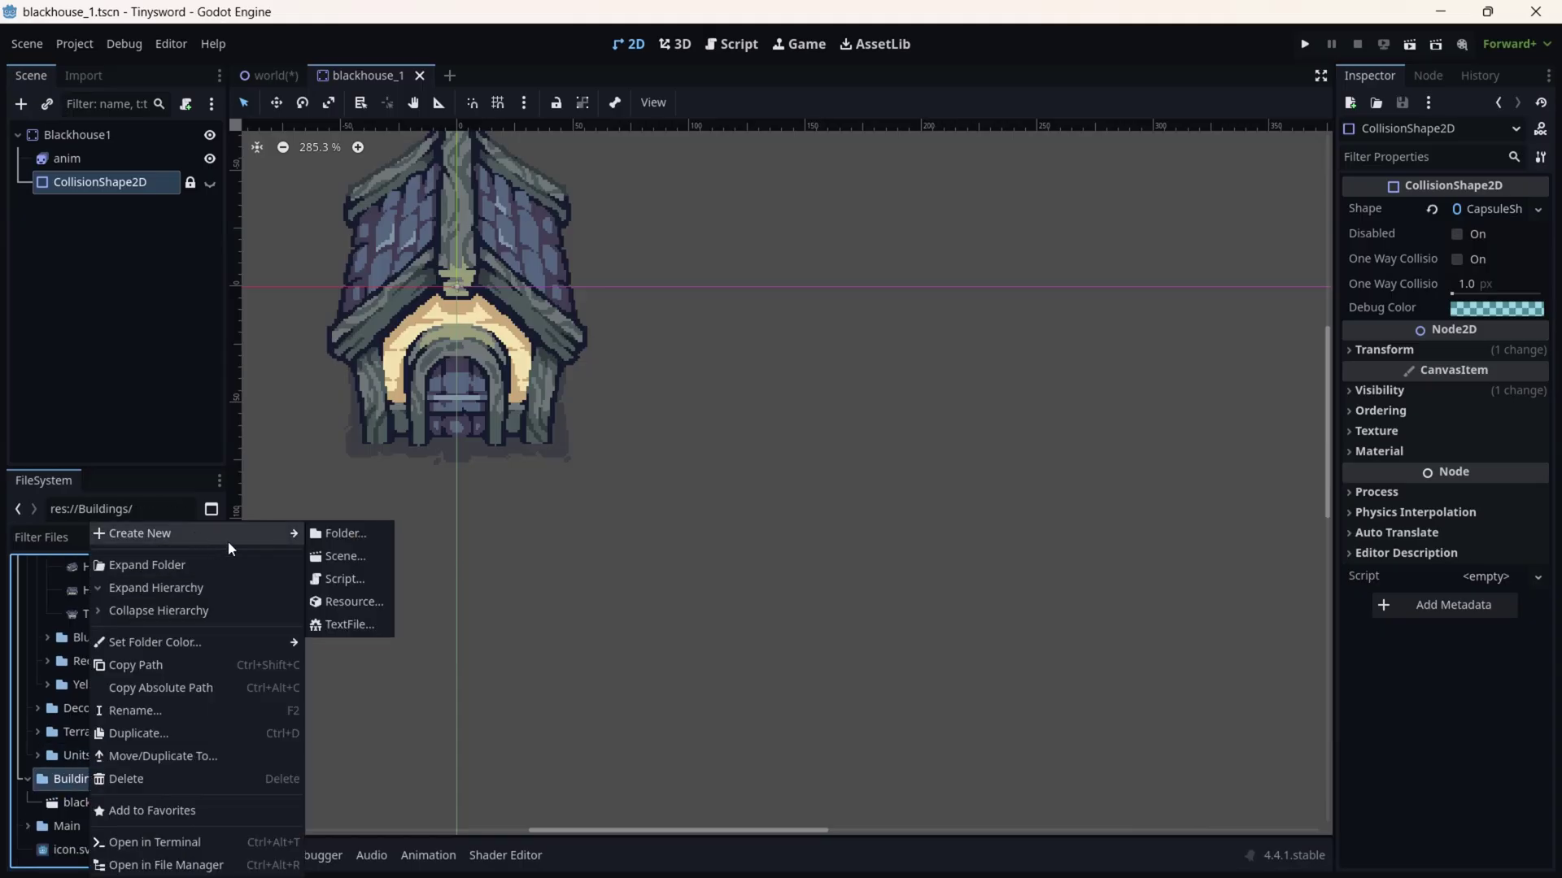
{"action": "left_click", "coordinate": [345, 528]}
{"action": "key", "text": "BackSpace"}
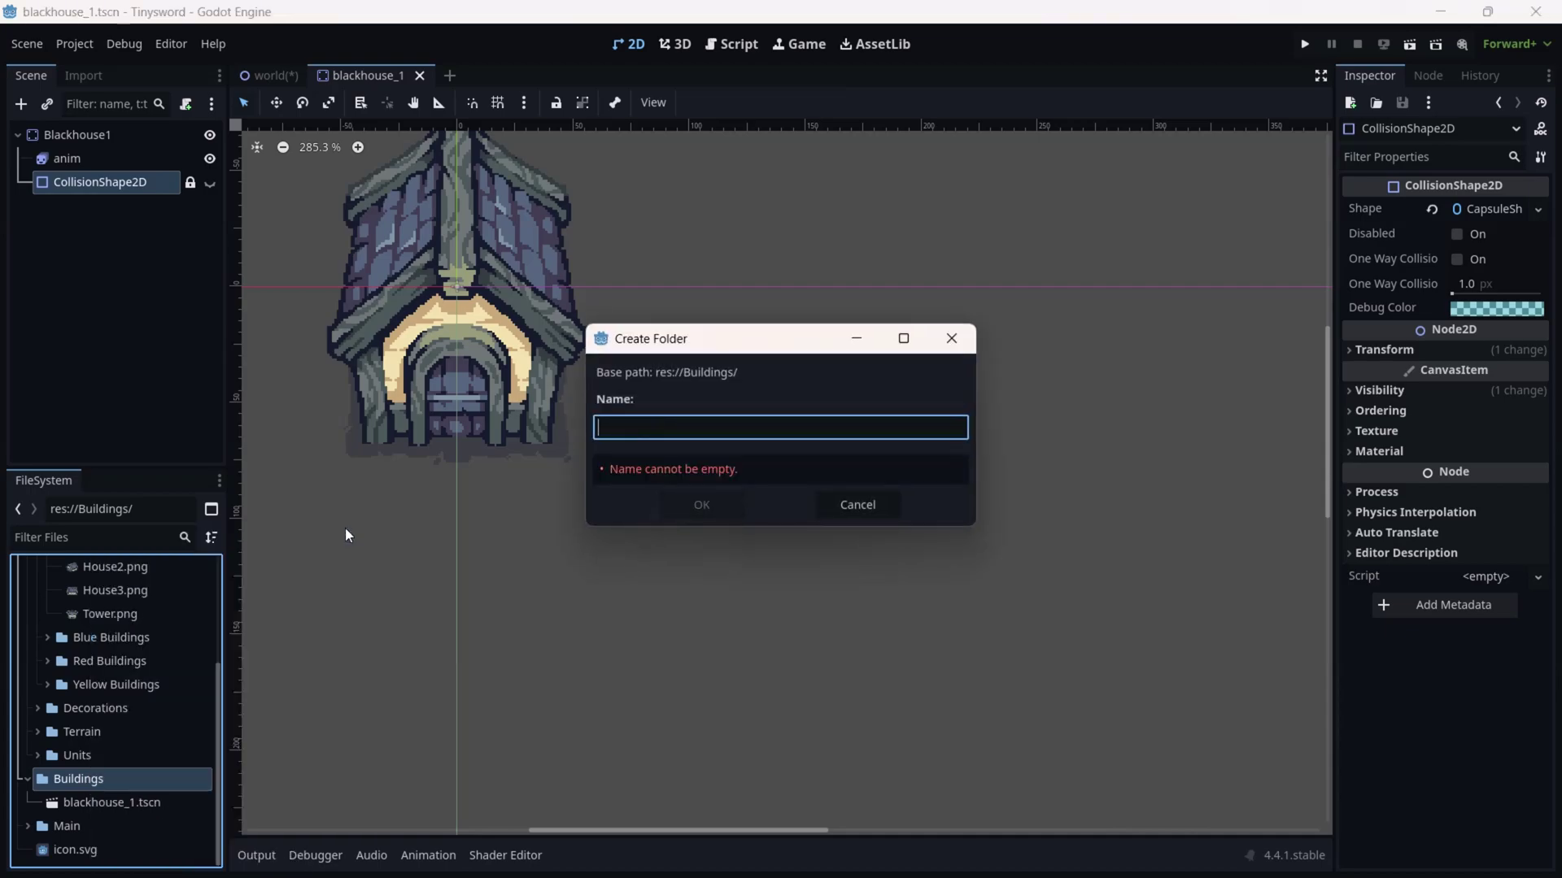
{"action": "type", "text": "blackhouses"}
{"action": "key", "text": "Return"}
- Move blackhouse_1.tscn into the blackhouses folder and expand it
{"action": "left_click_drag", "start_coordinate": [114, 826], "coordinate": [189, 803]}
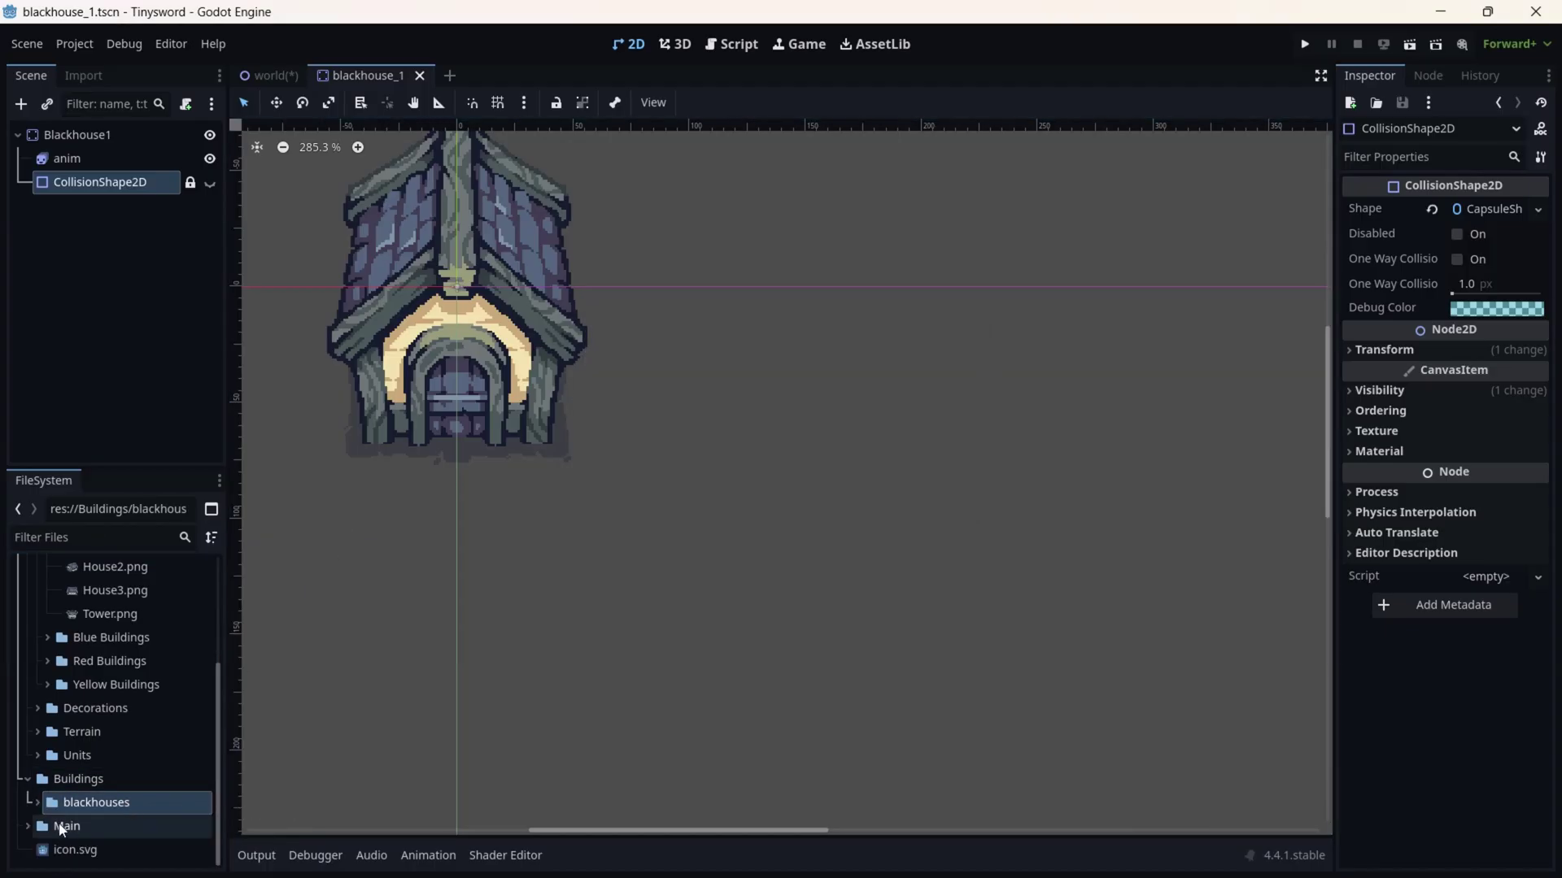
{"action": "left_click", "coordinate": [37, 803]}
{"action": "scroll", "coordinate": [154, 770], "scroll_direction": "down", "scroll_amount": 1}
{"action": "scroll", "coordinate": [157, 777], "scroll_direction": "down", "scroll_amount": 1}
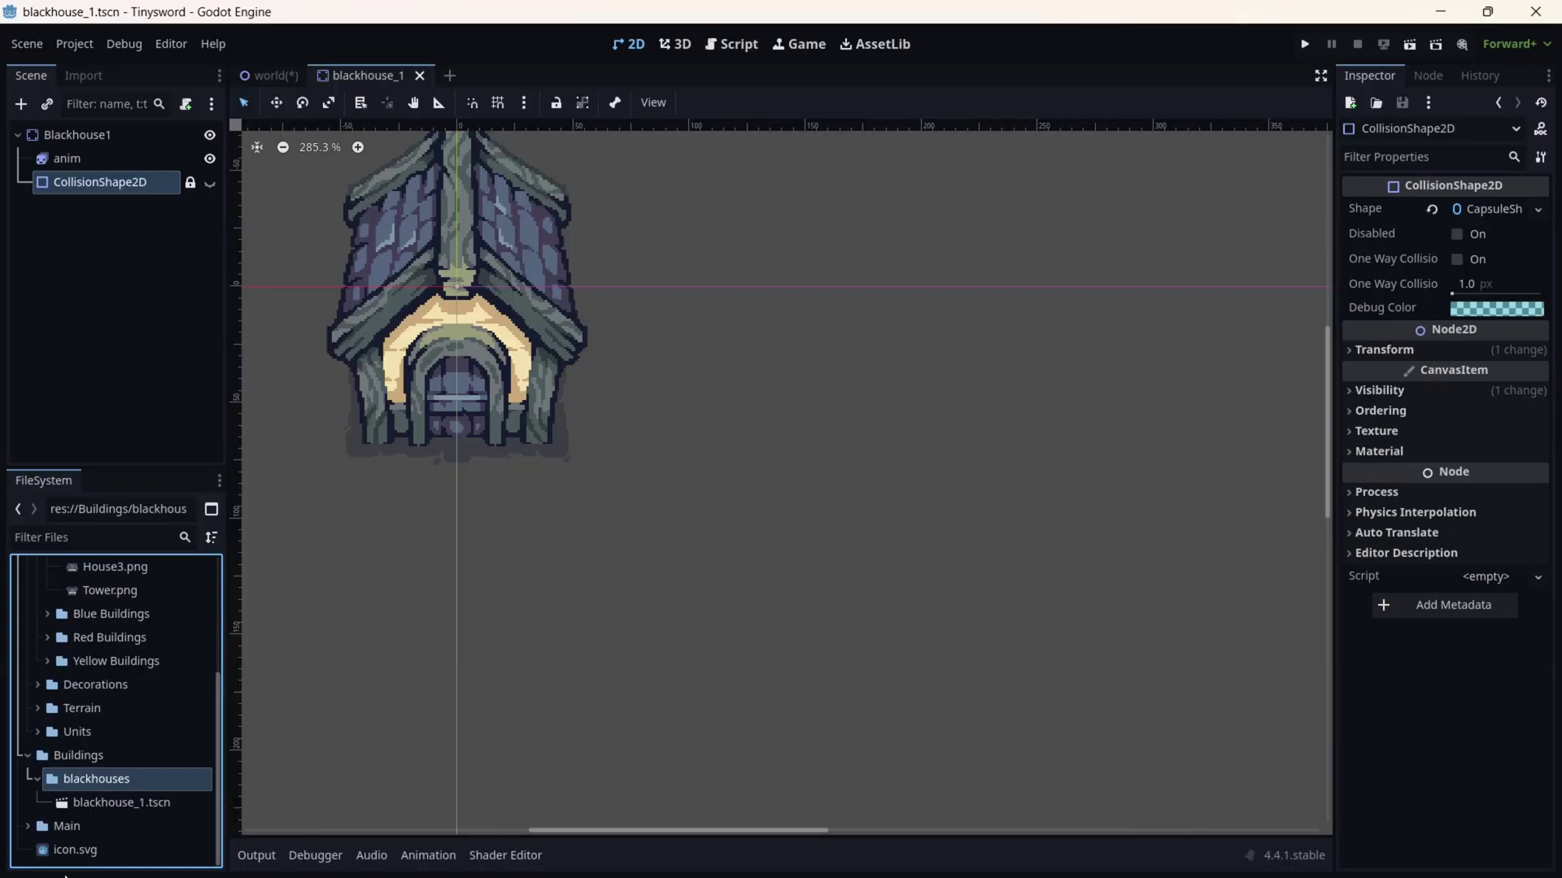
- Duplicate blackhouse_1.tscn as blackhouse_2.tscn
{"action": "left_click", "coordinate": [174, 802]}
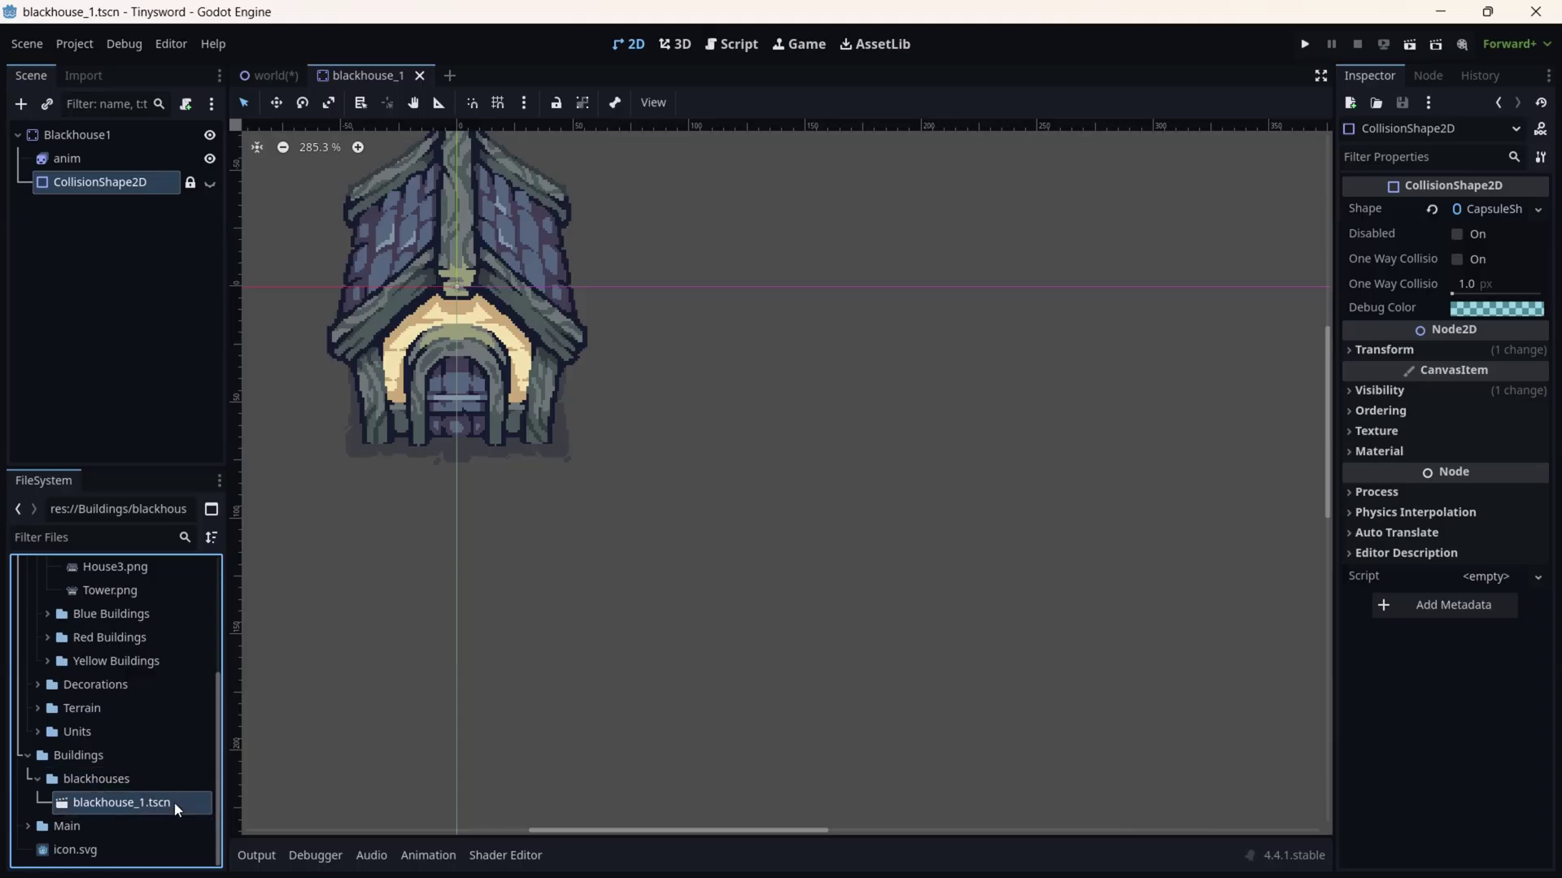
{"action": "key", "text": "ctrl+d"}
{"action": "key", "text": "Right"}
{"action": "key", "text": "BackSpace"}
{"action": "type", "text": "2"}
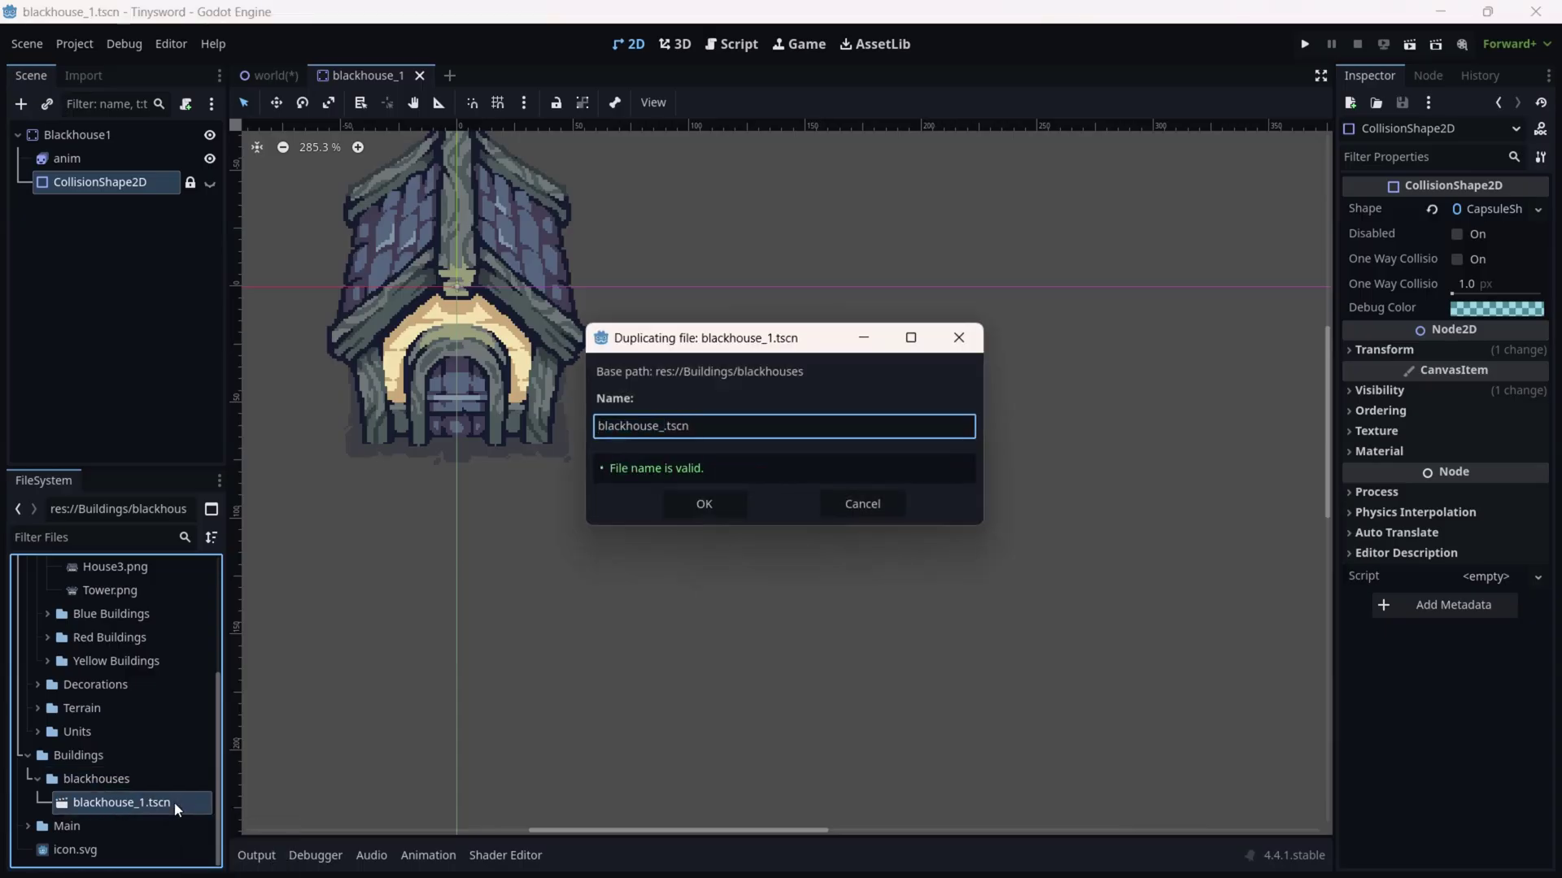
{"action": "key", "text": "Return"}
- Duplicate blackhouse_2.tscn as blackhouse_3.tscn
{"action": "left_click", "coordinate": [132, 824]}
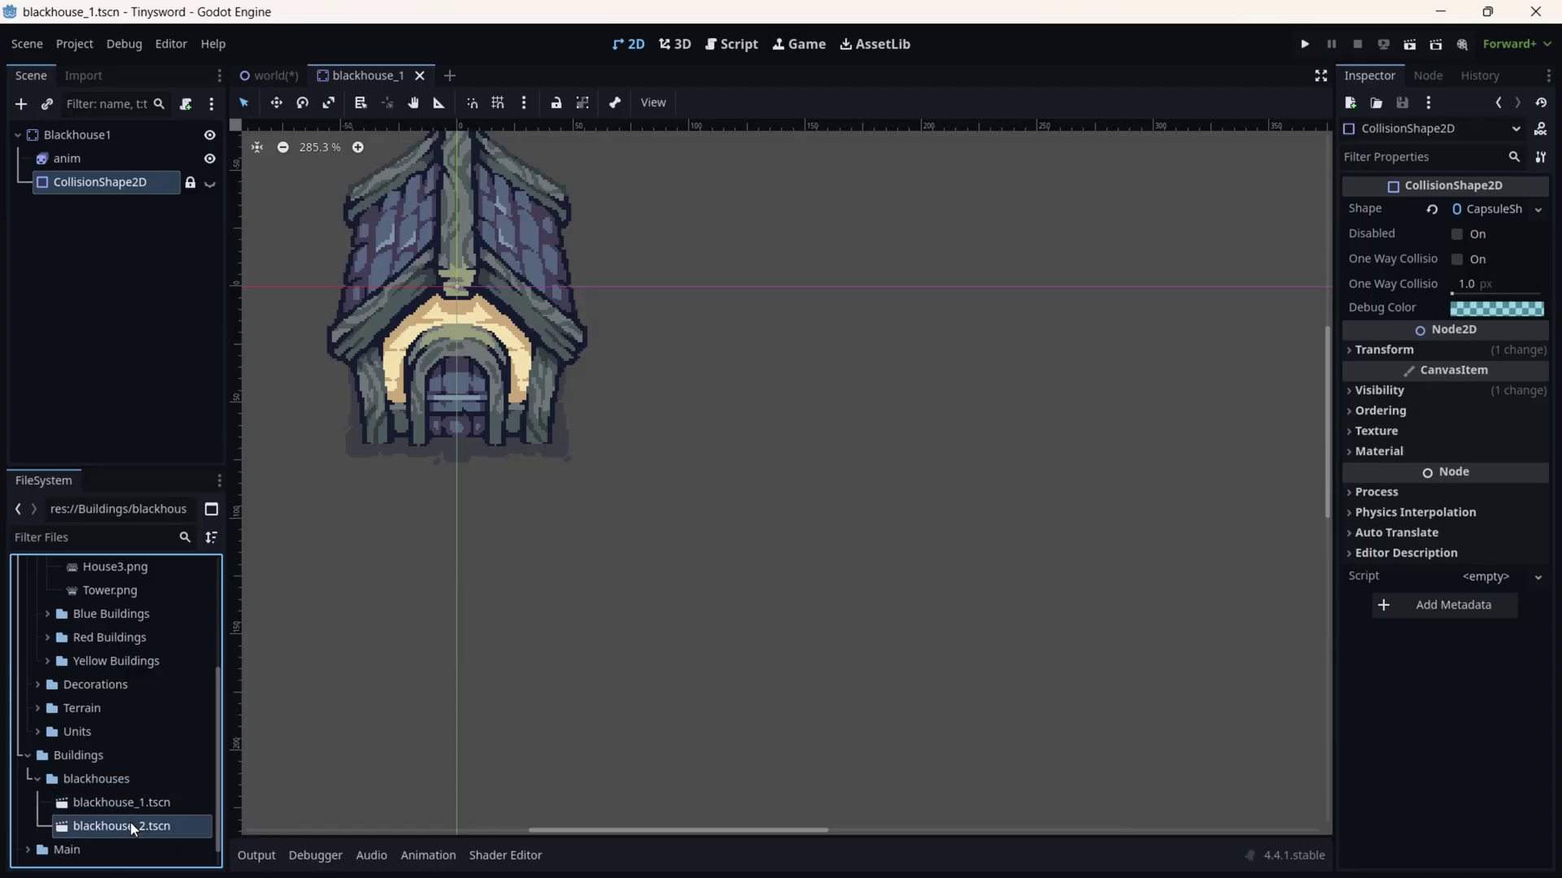
{"action": "key", "text": "ctrl+d"}
{"action": "key", "text": "Right"}
{"action": "key", "text": "BackSpace"}
{"action": "type", "text": "3"}
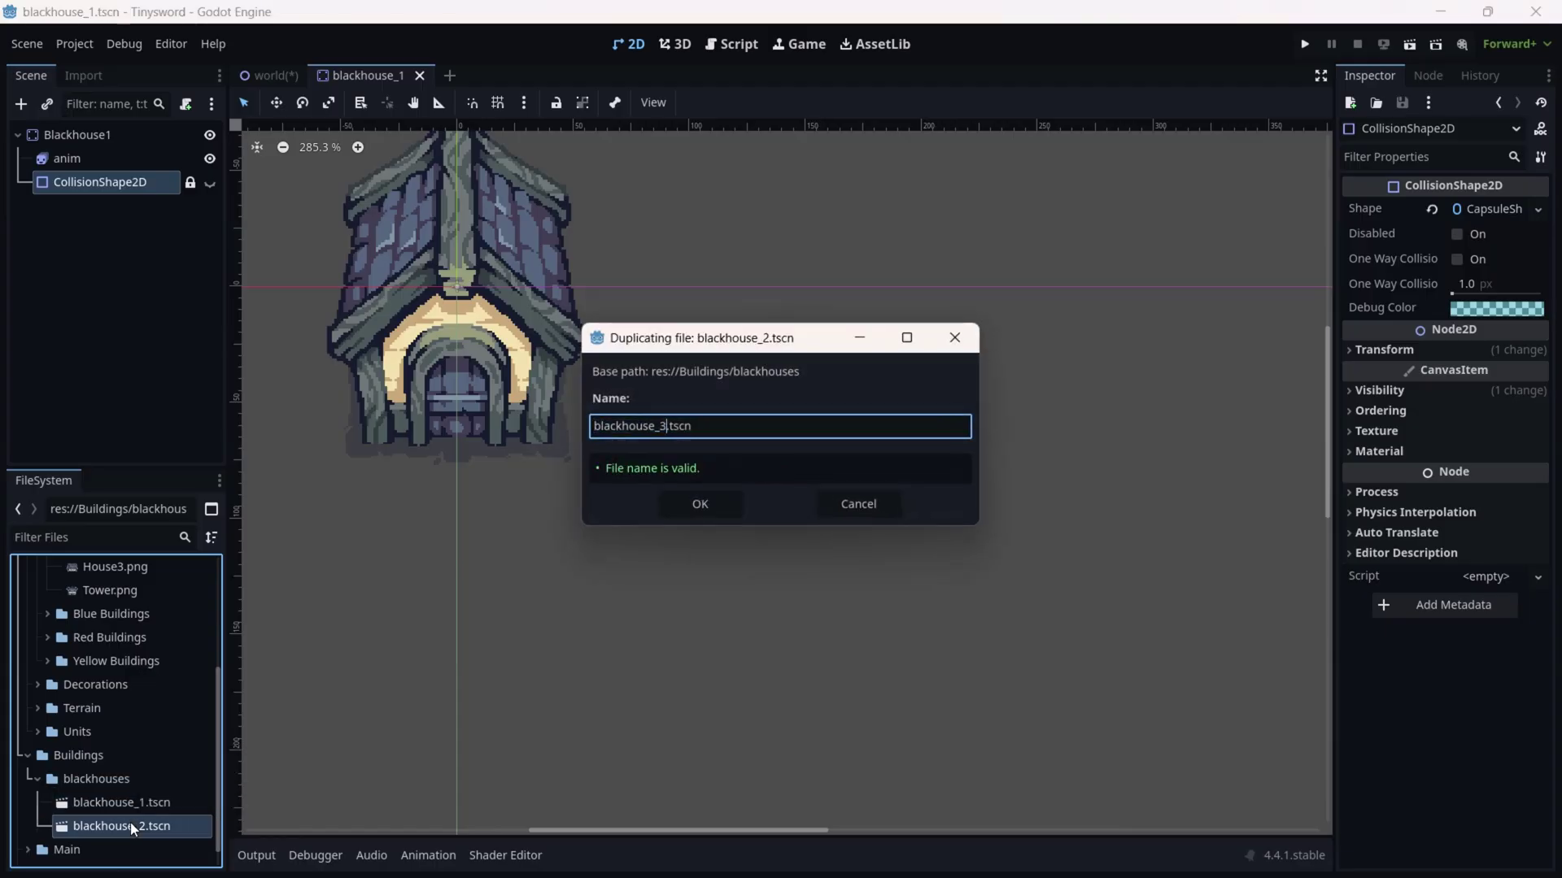
{"action": "key", "text": "Return"}
{"action": "scroll", "coordinate": [185, 825], "scroll_direction": "down", "scroll_amount": 2}
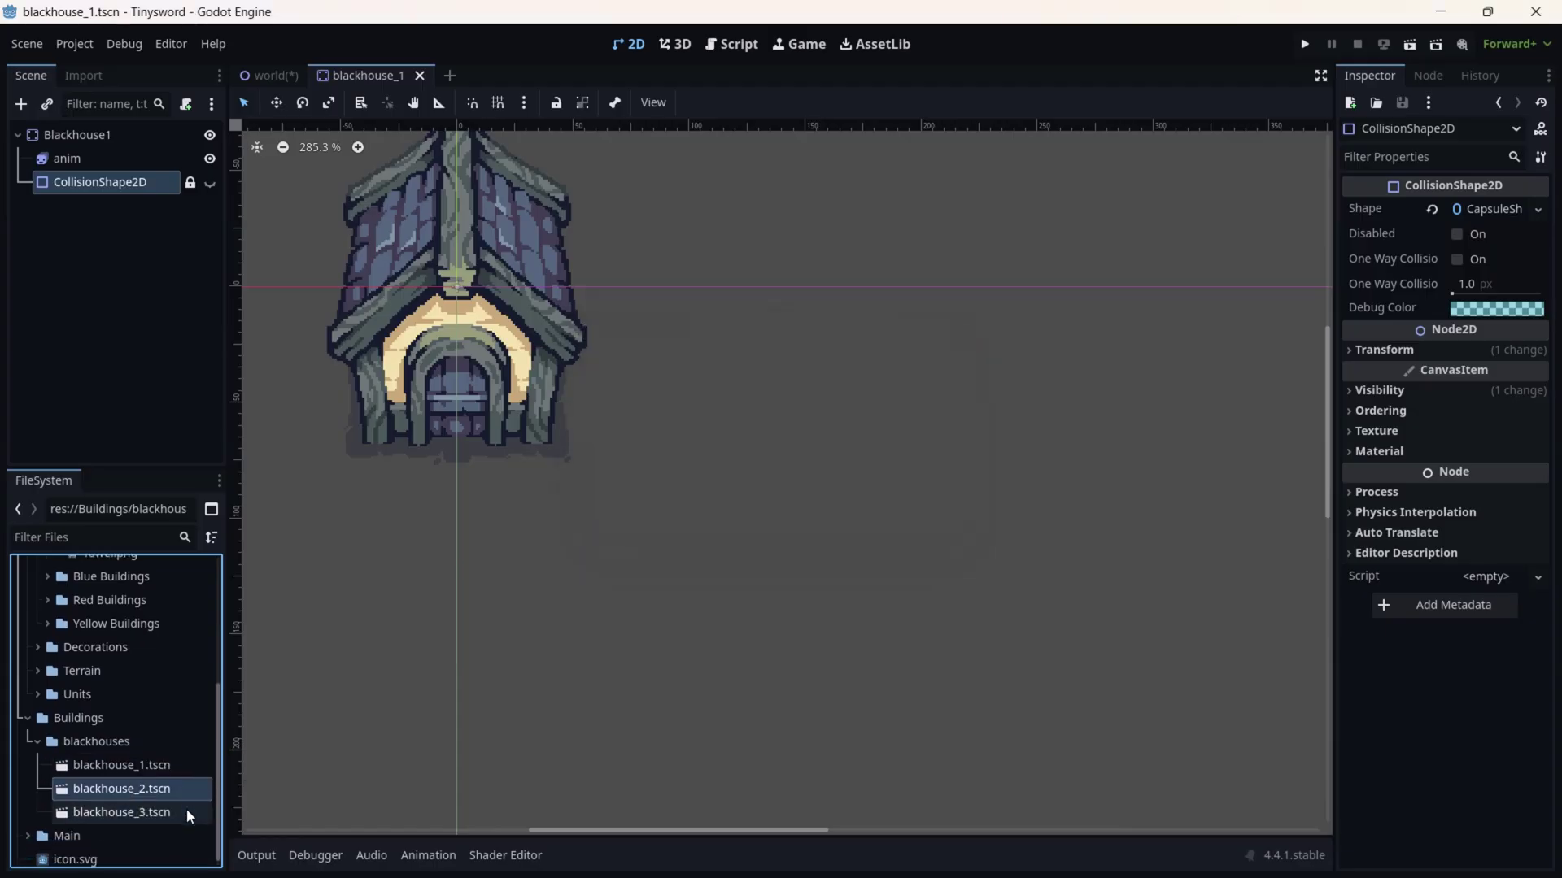
- Open blackhouse_2 and blackhouse_3, then rename blackhouse_2's root node to Blackhouse2 and save
{"action": "double_click", "coordinate": [156, 793]}
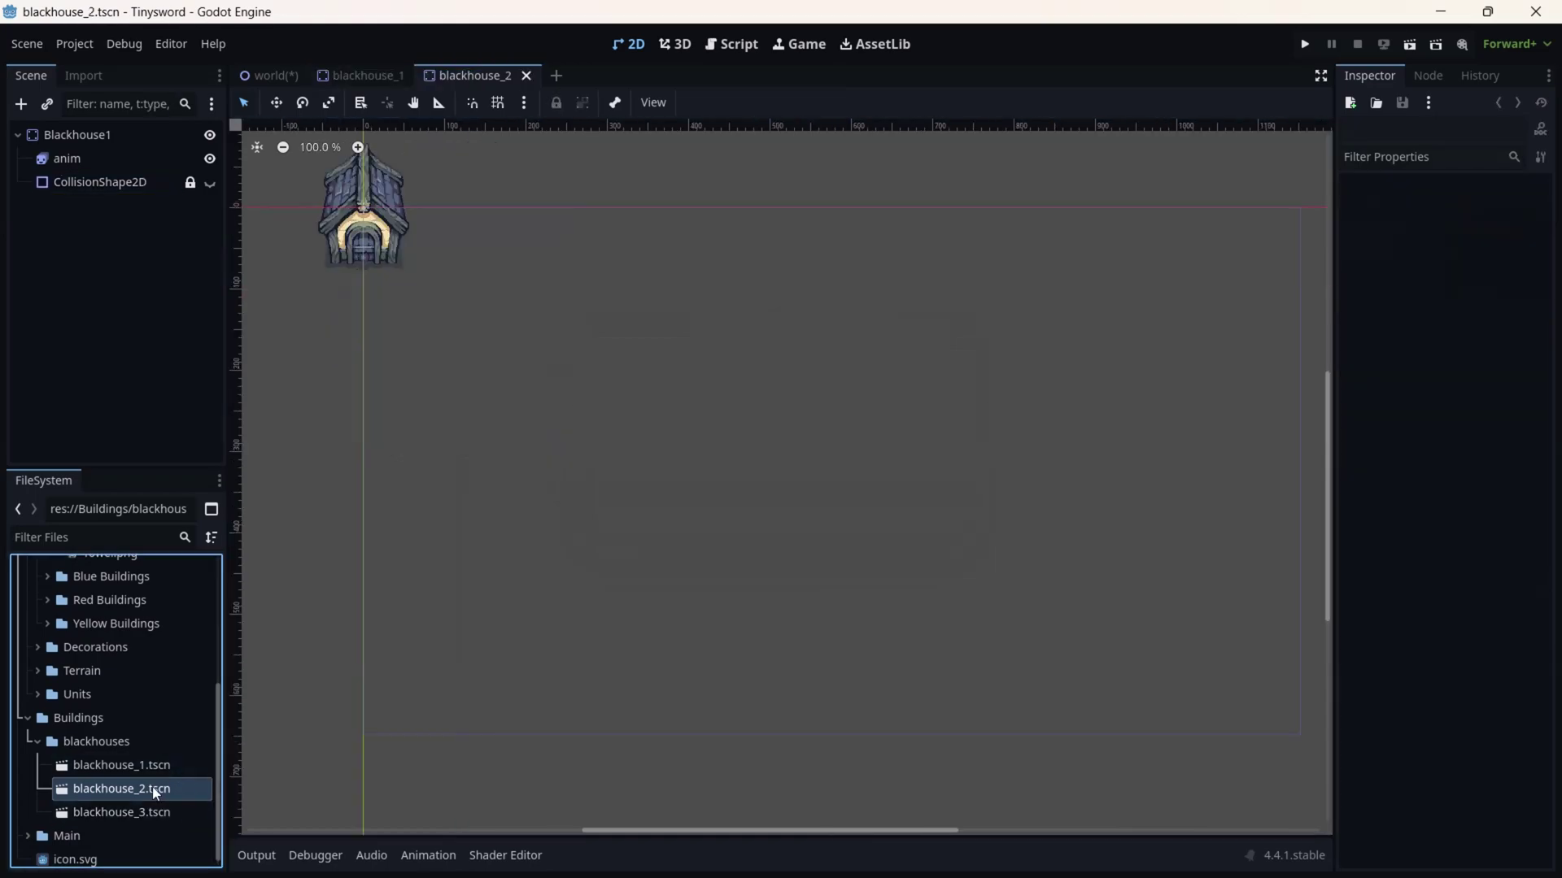
{"action": "double_click", "coordinate": [129, 813]}
{"action": "left_click", "coordinate": [480, 82]}
{"action": "scroll", "coordinate": [109, 645], "scroll_direction": "up", "scroll_amount": 5}
{"action": "scroll", "coordinate": [108, 647], "scroll_direction": "up", "scroll_amount": 5}
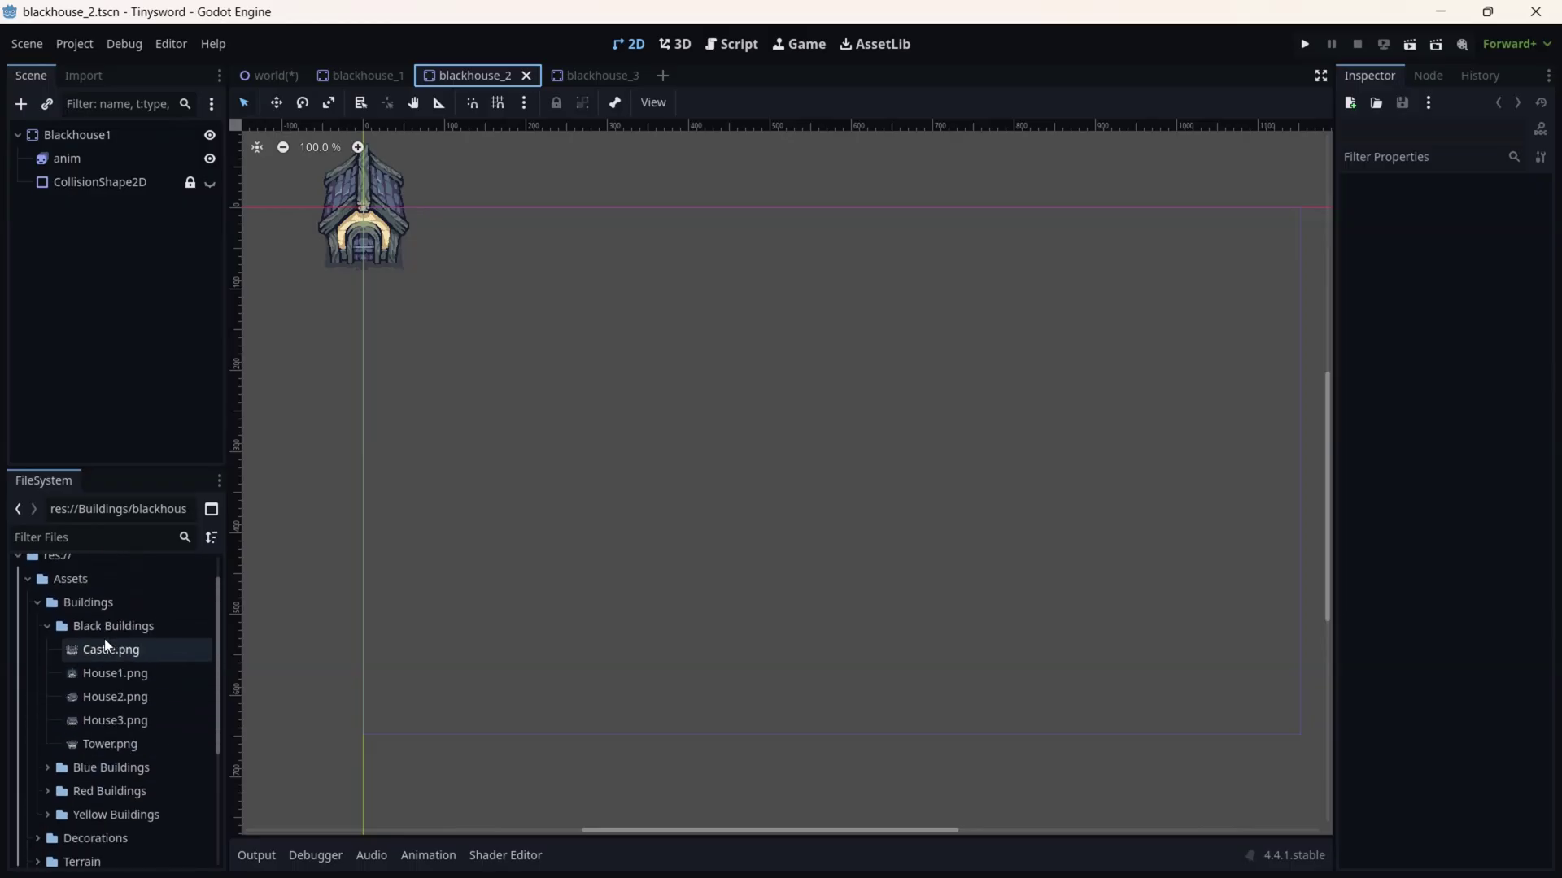
{"action": "left_click", "coordinate": [143, 133]}
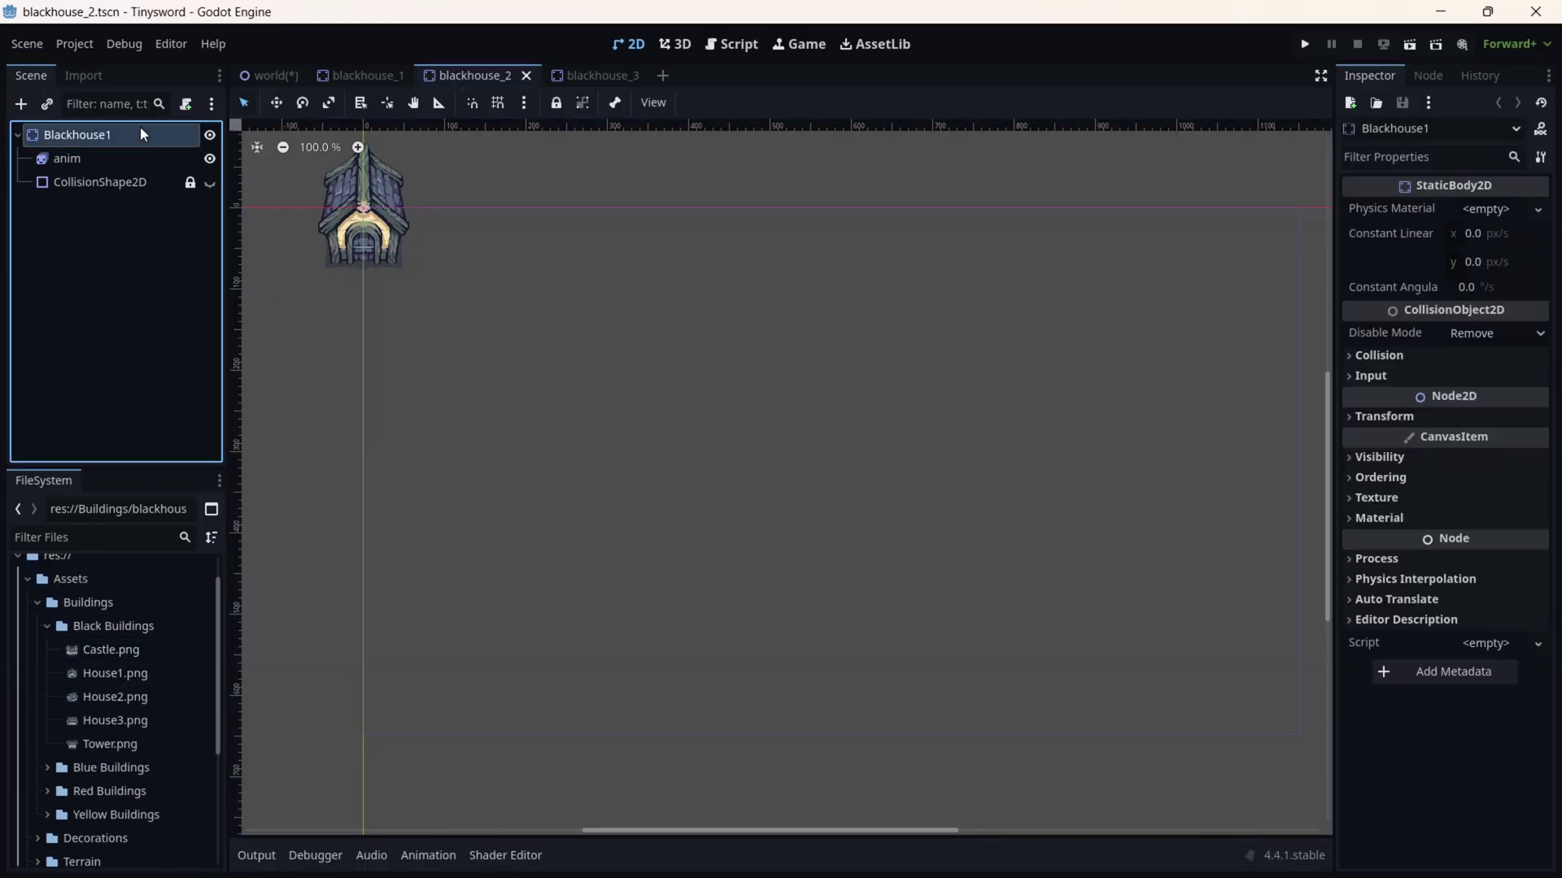
{"action": "left_click", "coordinate": [141, 130]}
{"action": "key", "text": "BackSpace"}
{"action": "type", "text": "2"}
{"action": "key", "text": "Return"}
{"action": "key", "text": "ctrl+s"}
- In the blackhouse_3 scene, select the root node and begin renaming it
{"action": "left_click", "coordinate": [593, 76]}
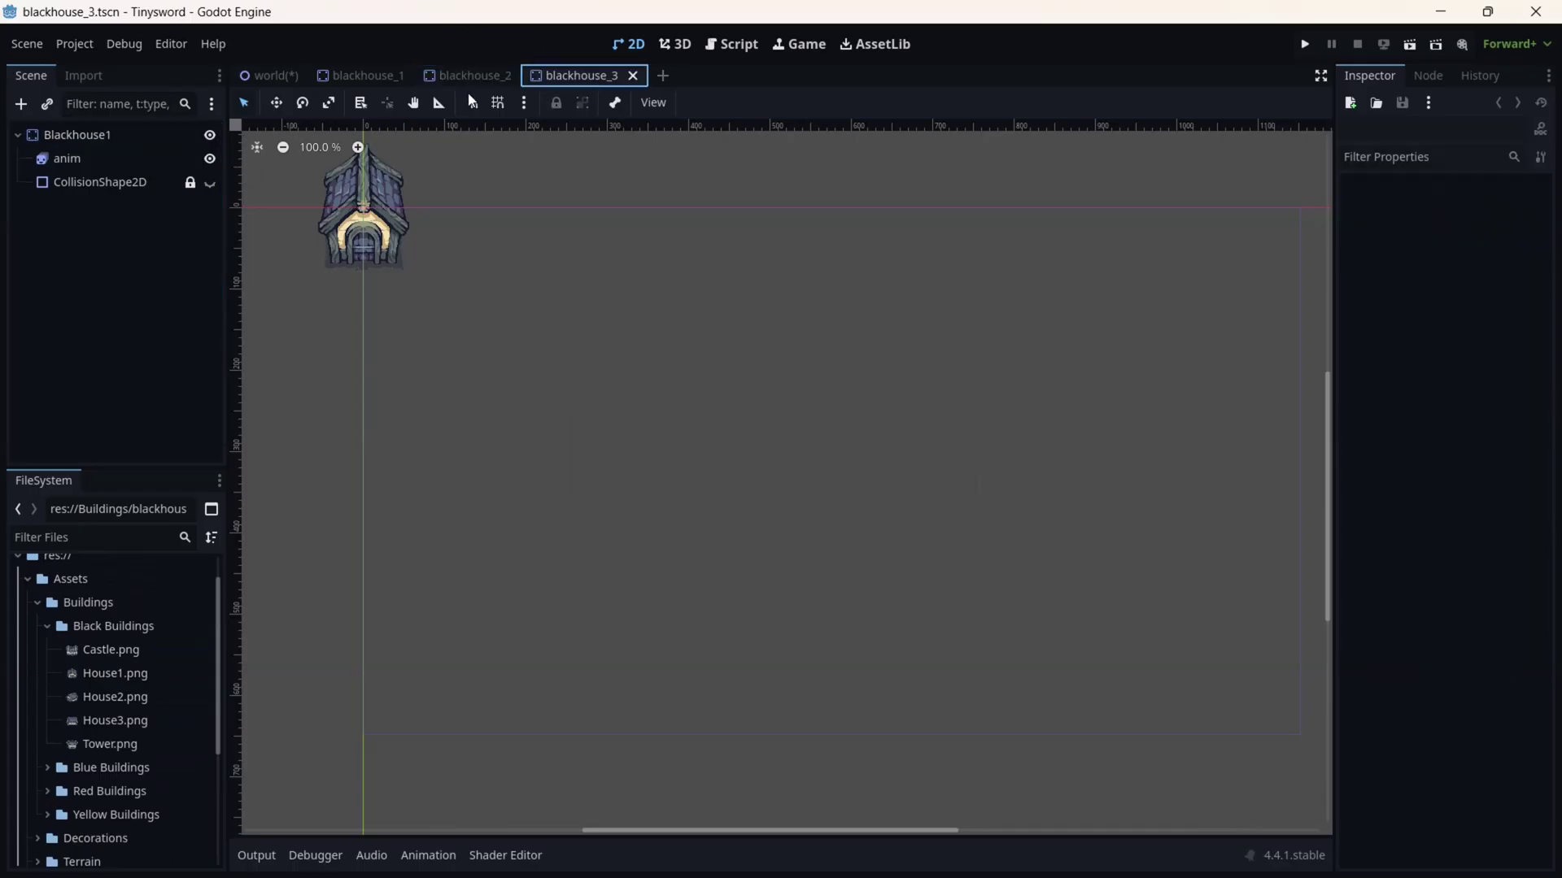
{"action": "left_click", "coordinate": [95, 153]}
{"action": "mouse_move", "coordinate": [91, 150]}
{"action": "left_mouse_down"}
{"action": "mouse_move", "coordinate": [14, 151]}
{"action": "mouse_move", "coordinate": [86, 154]}
{"action": "left_mouse_up"}
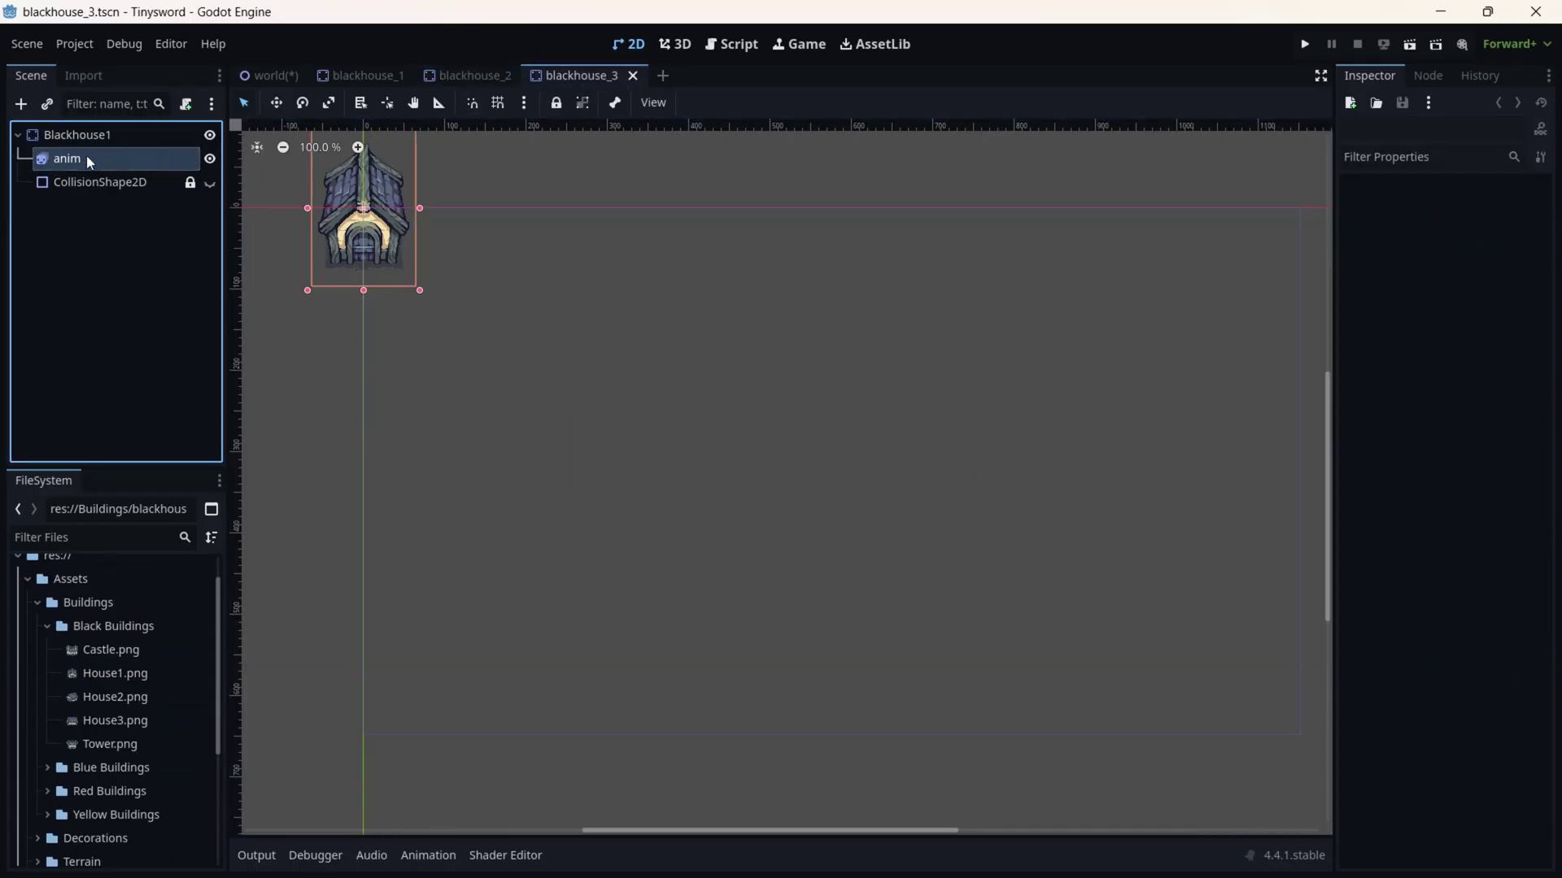
{"action": "left_click", "coordinate": [116, 134]}
{"action": "left_click", "coordinate": [115, 134]}
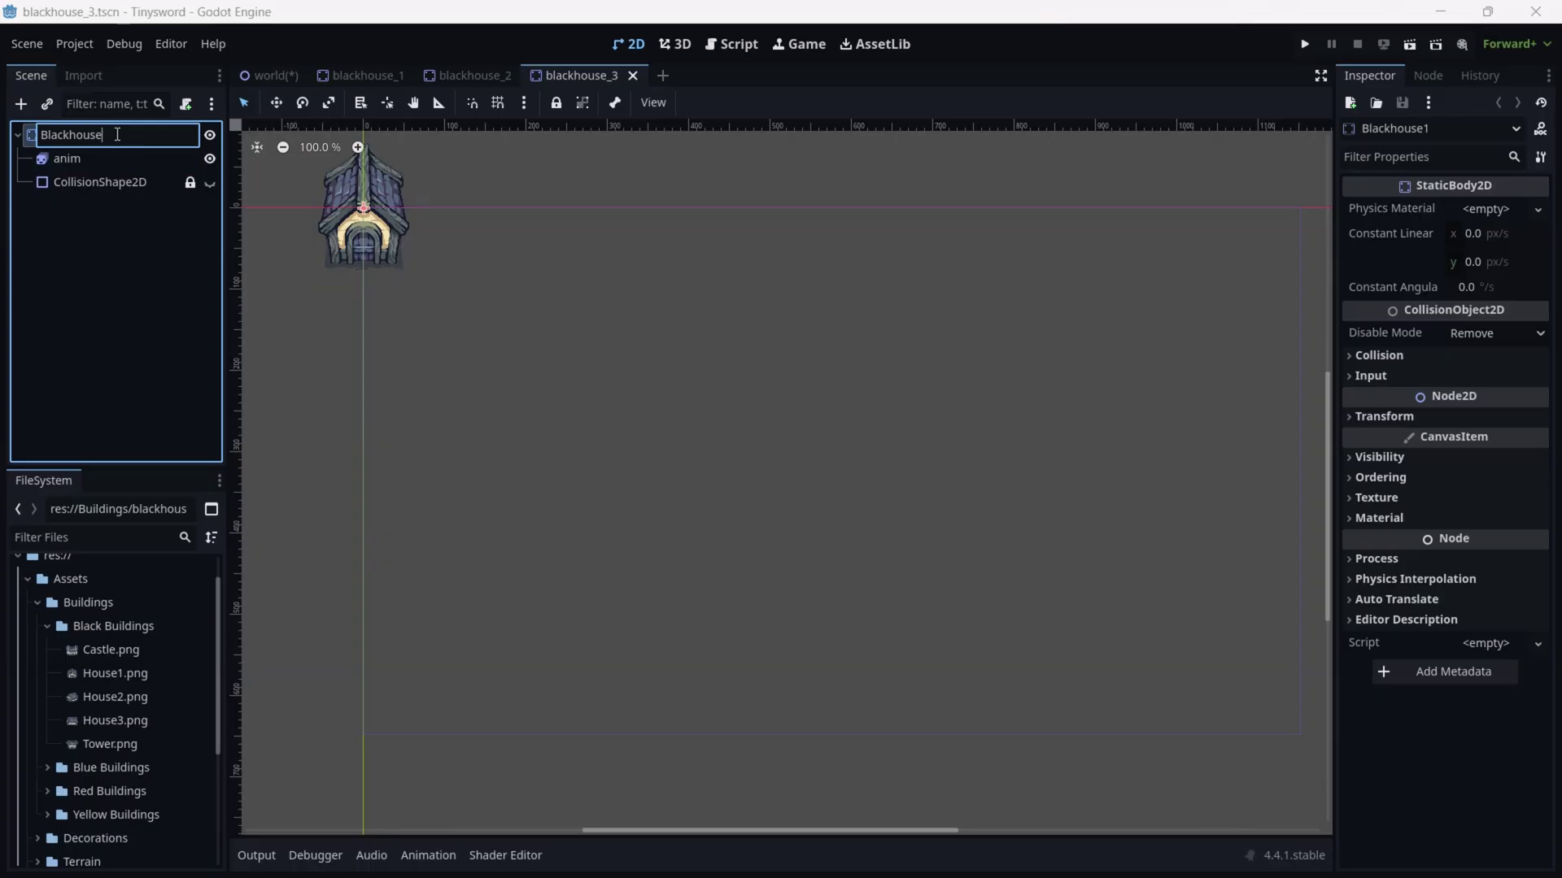
- Rename blackhouse_3's root to Blackhouse3 and replace its anim frame with House3.png
{"action": "type", "text": "3"}
{"action": "key", "text": "Return"}
{"action": "left_click", "coordinate": [98, 167]}
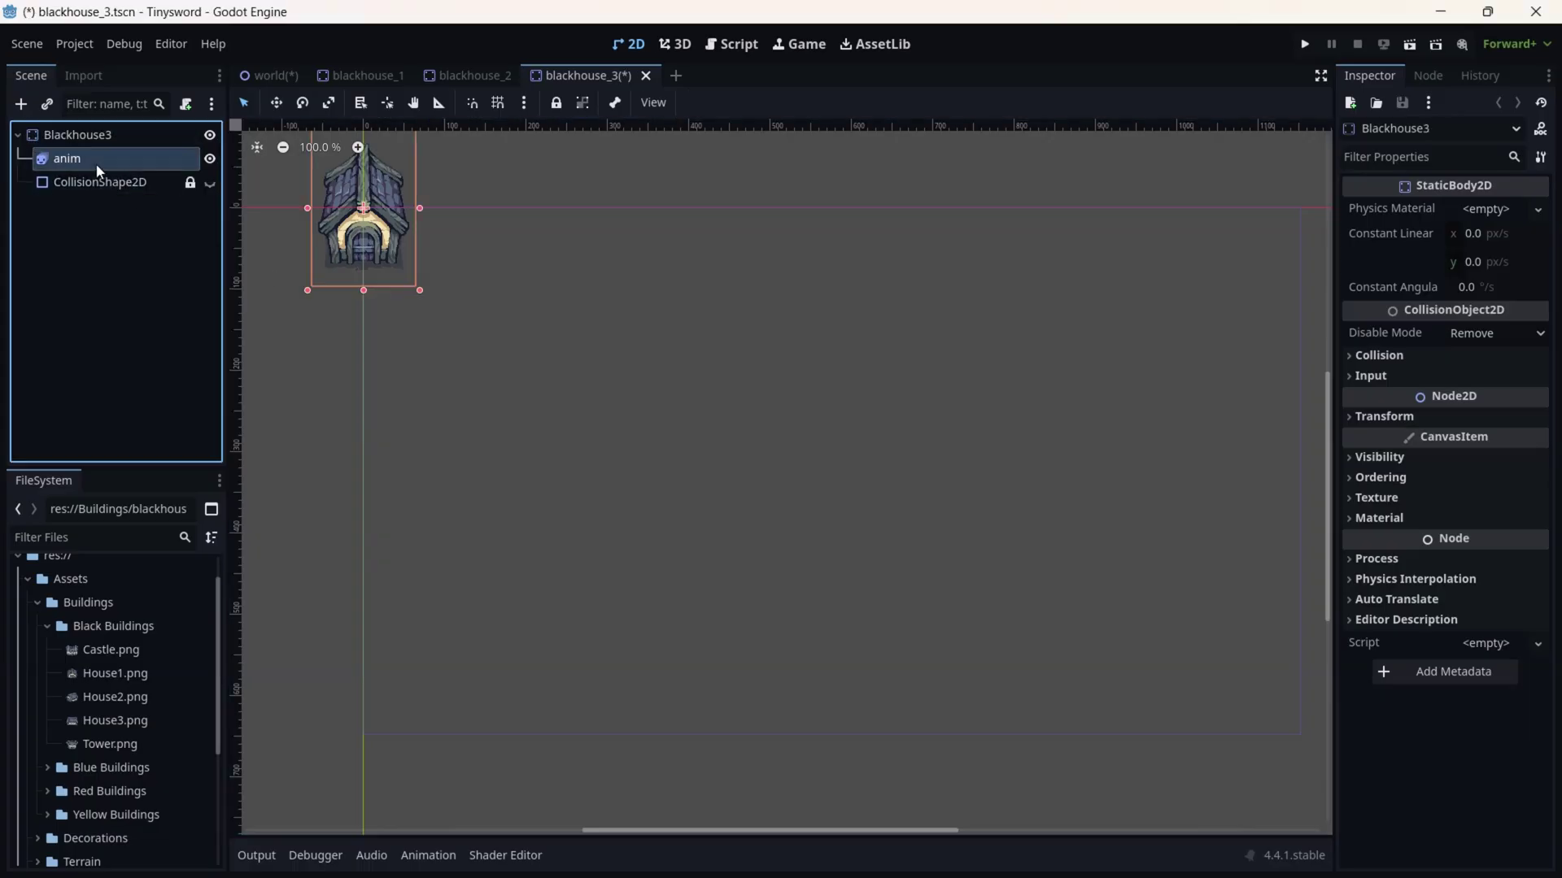
{"action": "left_click", "coordinate": [821, 570]}
{"action": "left_click_drag", "start_coordinate": [130, 725], "coordinate": [509, 679]}
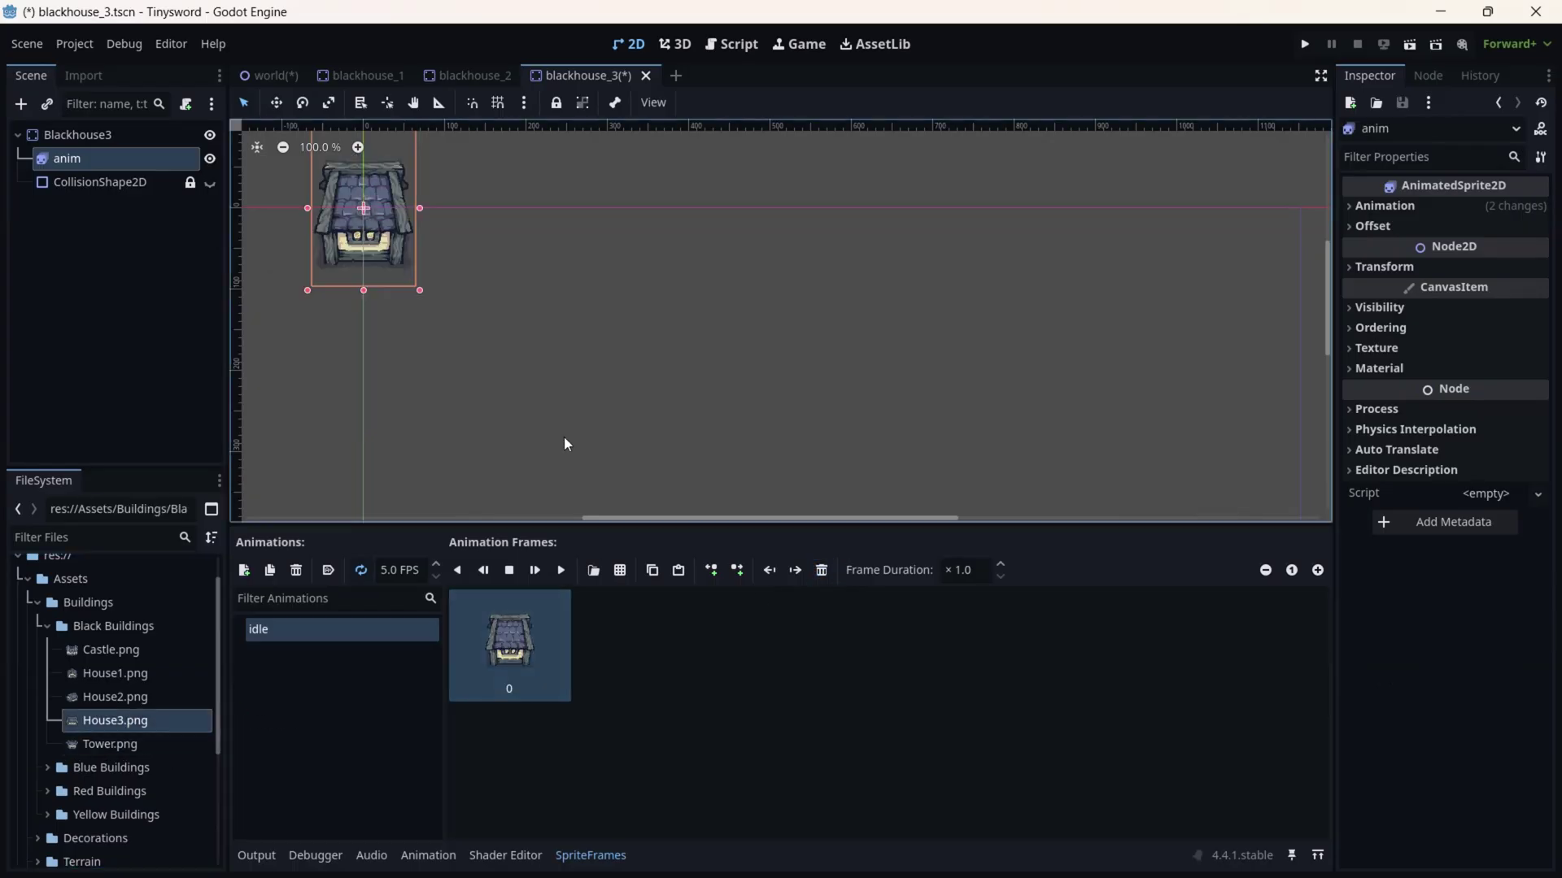
- Check the collision shape over the new house, then save blackhouse_3
{"action": "left_click", "coordinate": [99, 182]}
{"action": "left_click", "coordinate": [213, 187]}
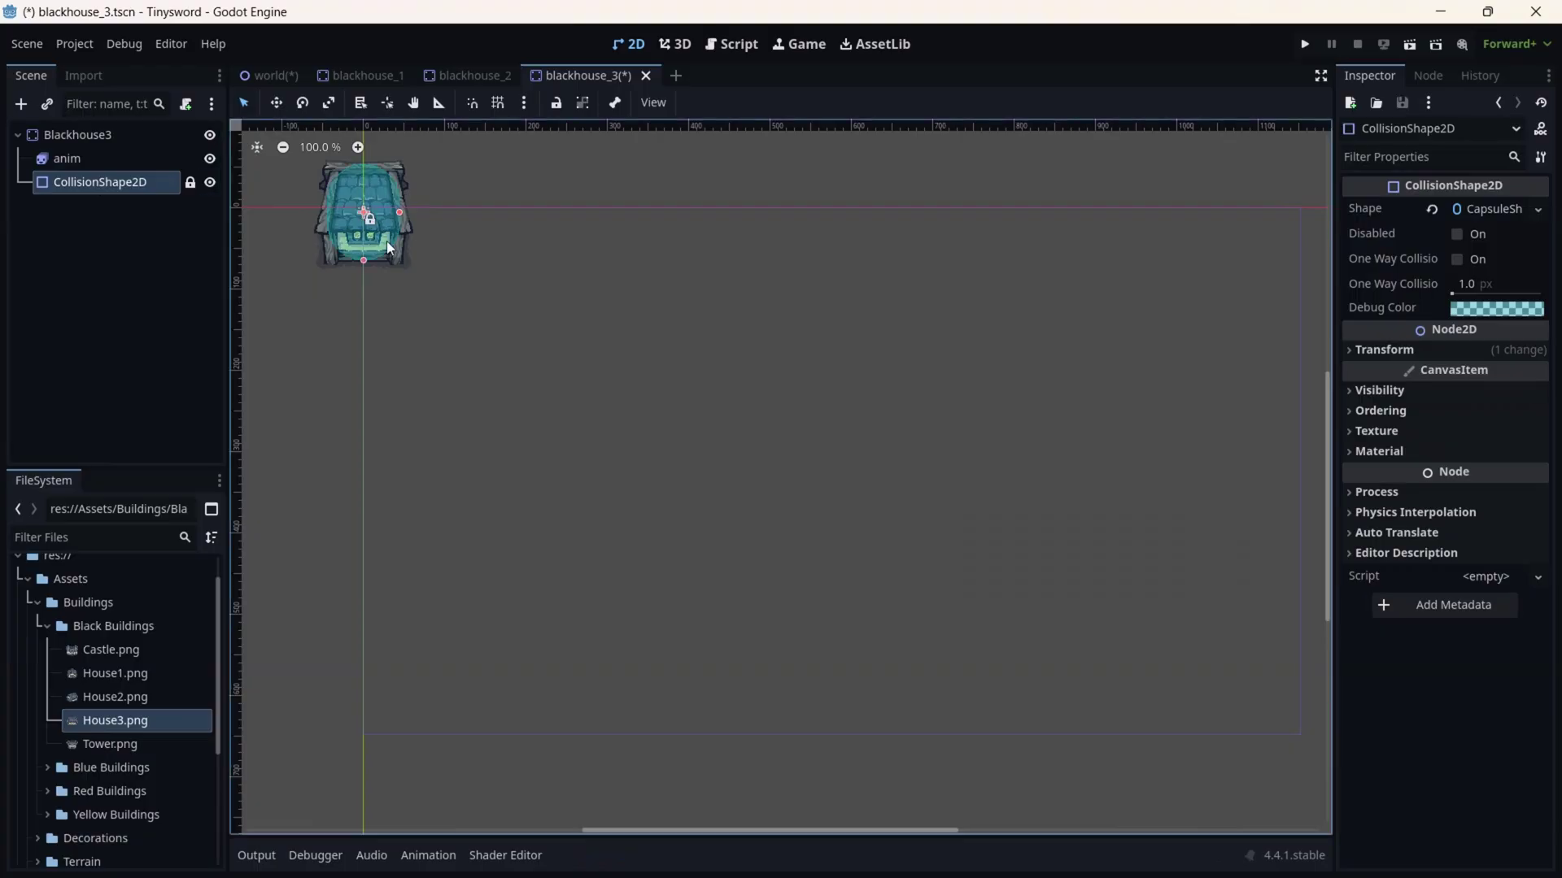
{"action": "left_click", "coordinate": [220, 191]}
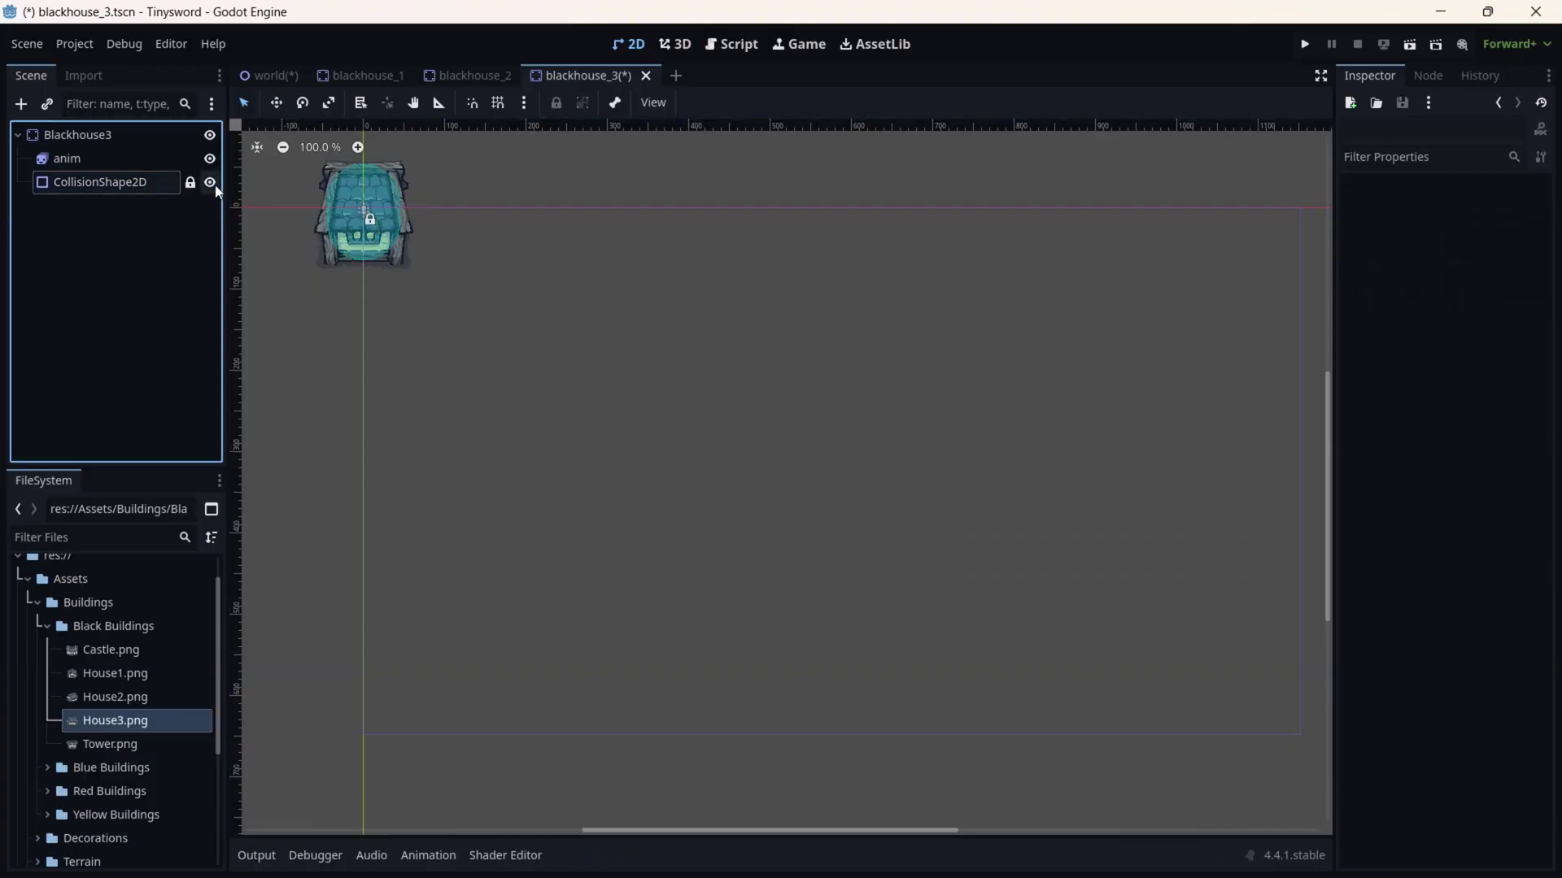
{"action": "left_click", "coordinate": [218, 191]}
{"action": "key", "text": "ctrl+s"}
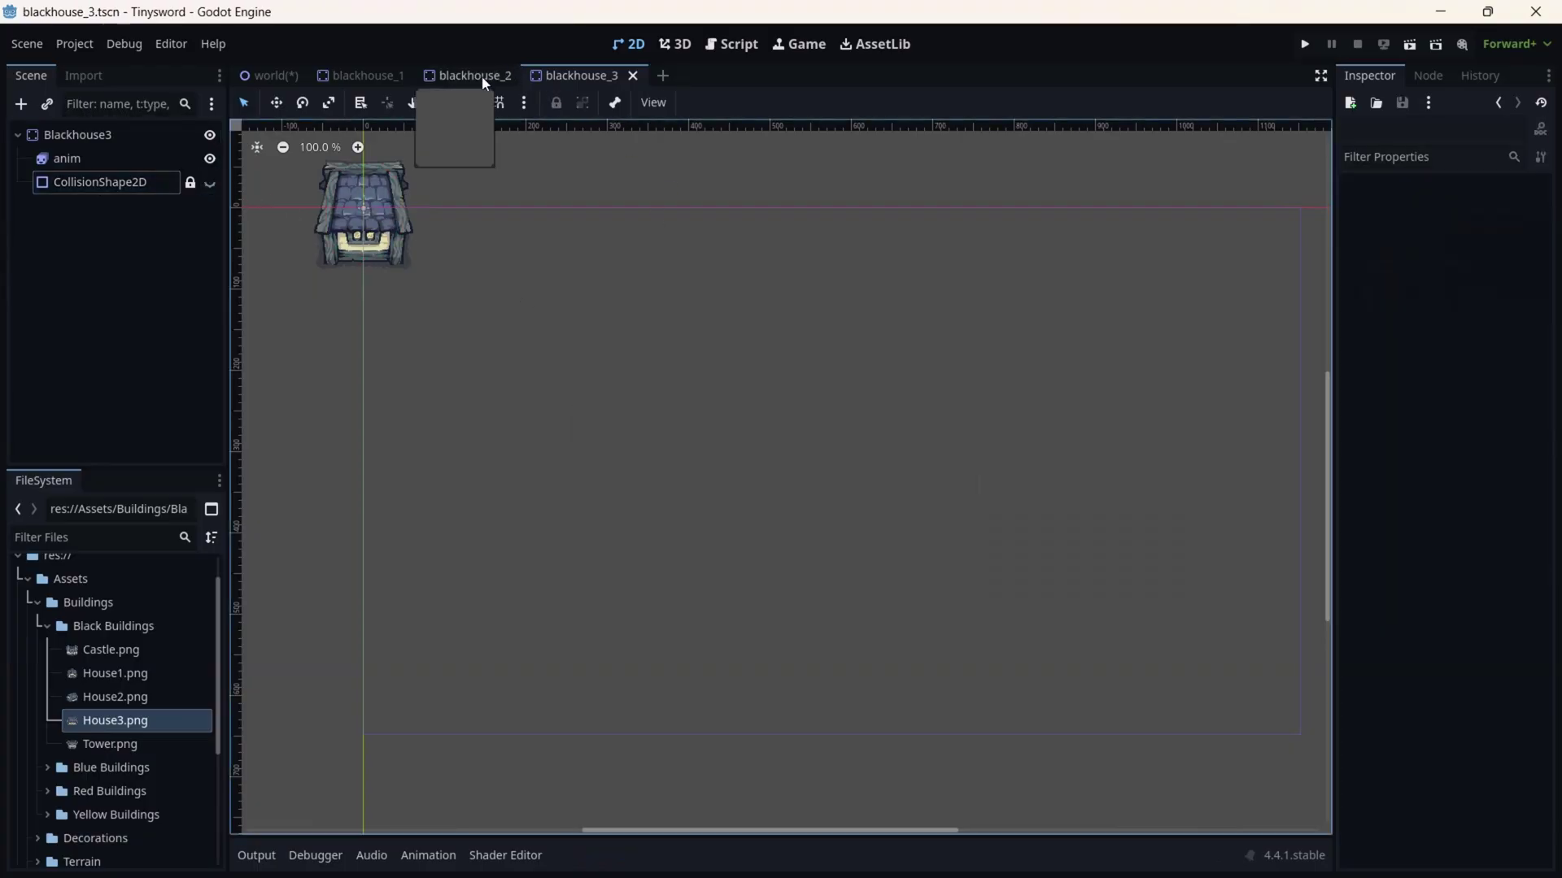
- In blackhouse_2, replace the anim frame with House2.png, check the collision shape, and save
{"action": "left_click", "coordinate": [486, 82]}
{"action": "left_click", "coordinate": [155, 156]}
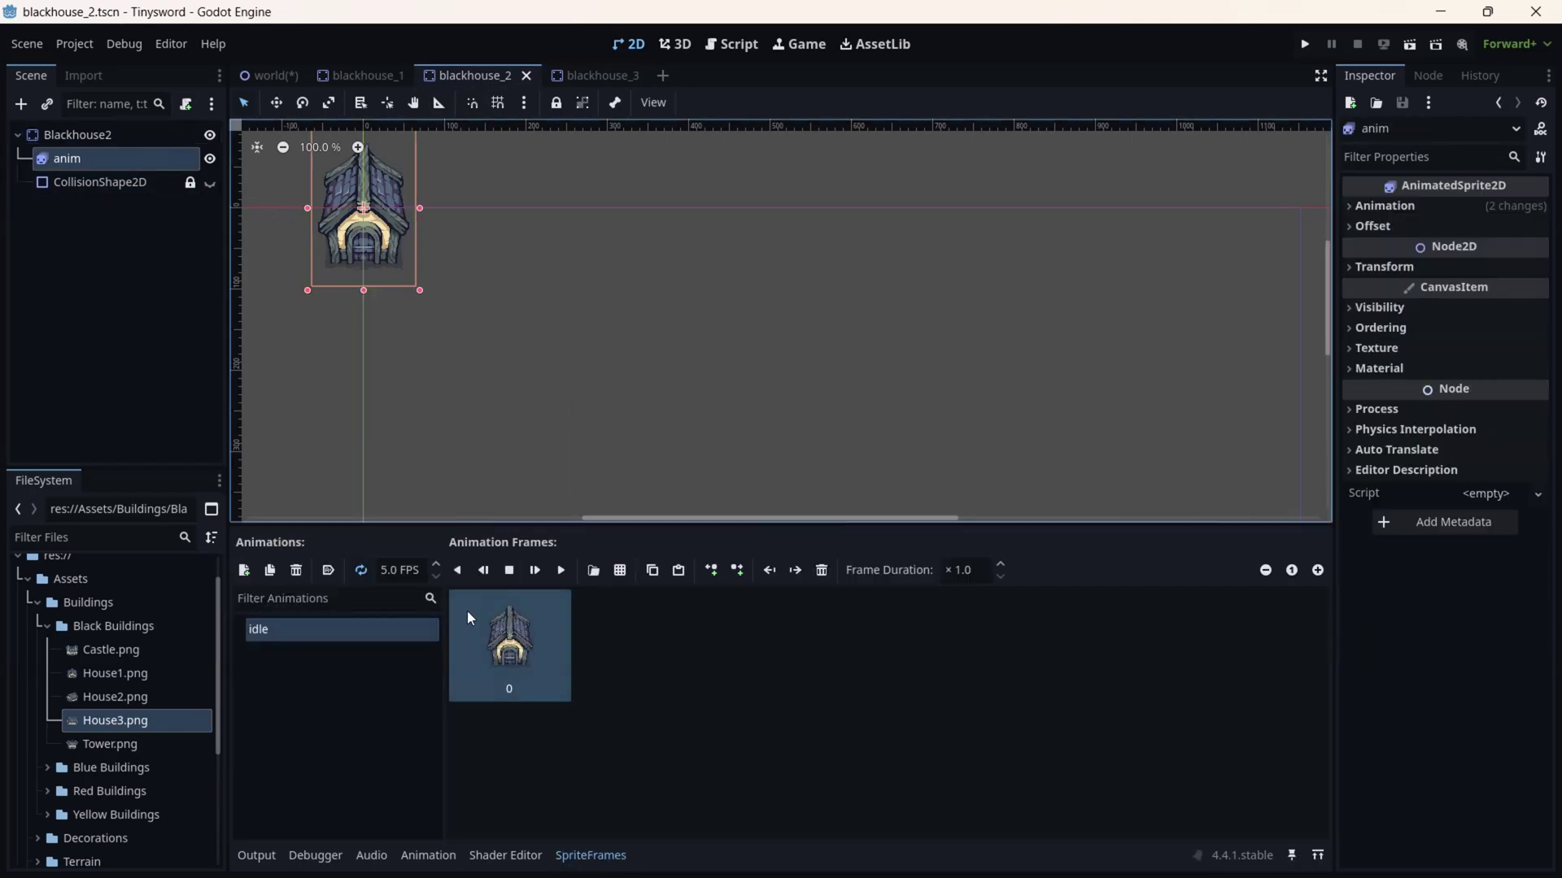
{"action": "left_click", "coordinate": [821, 570]}
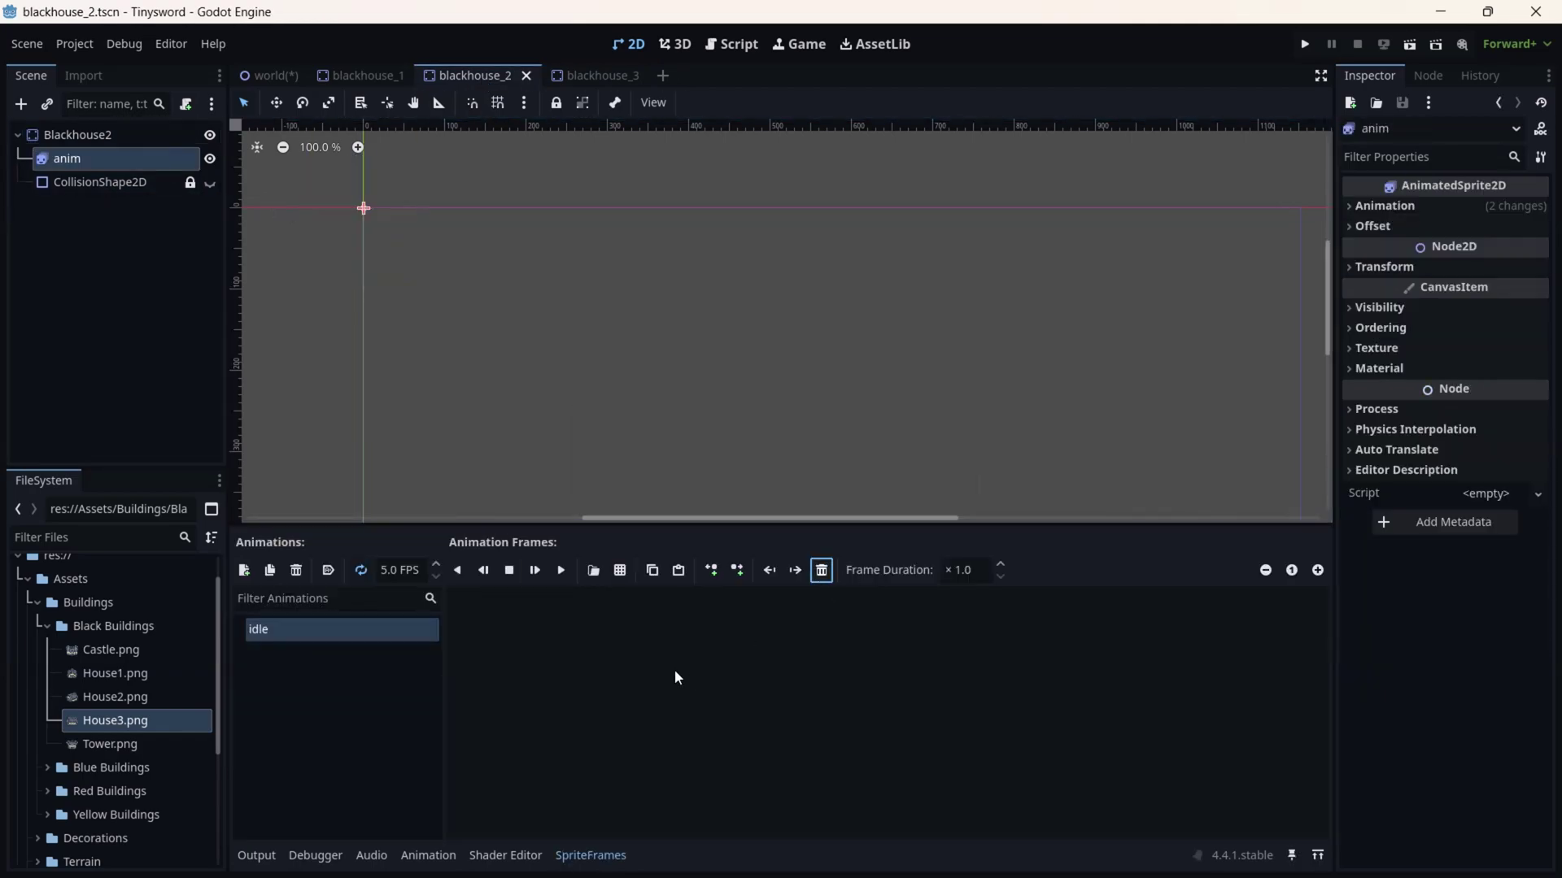
{"action": "left_click", "coordinate": [166, 704]}
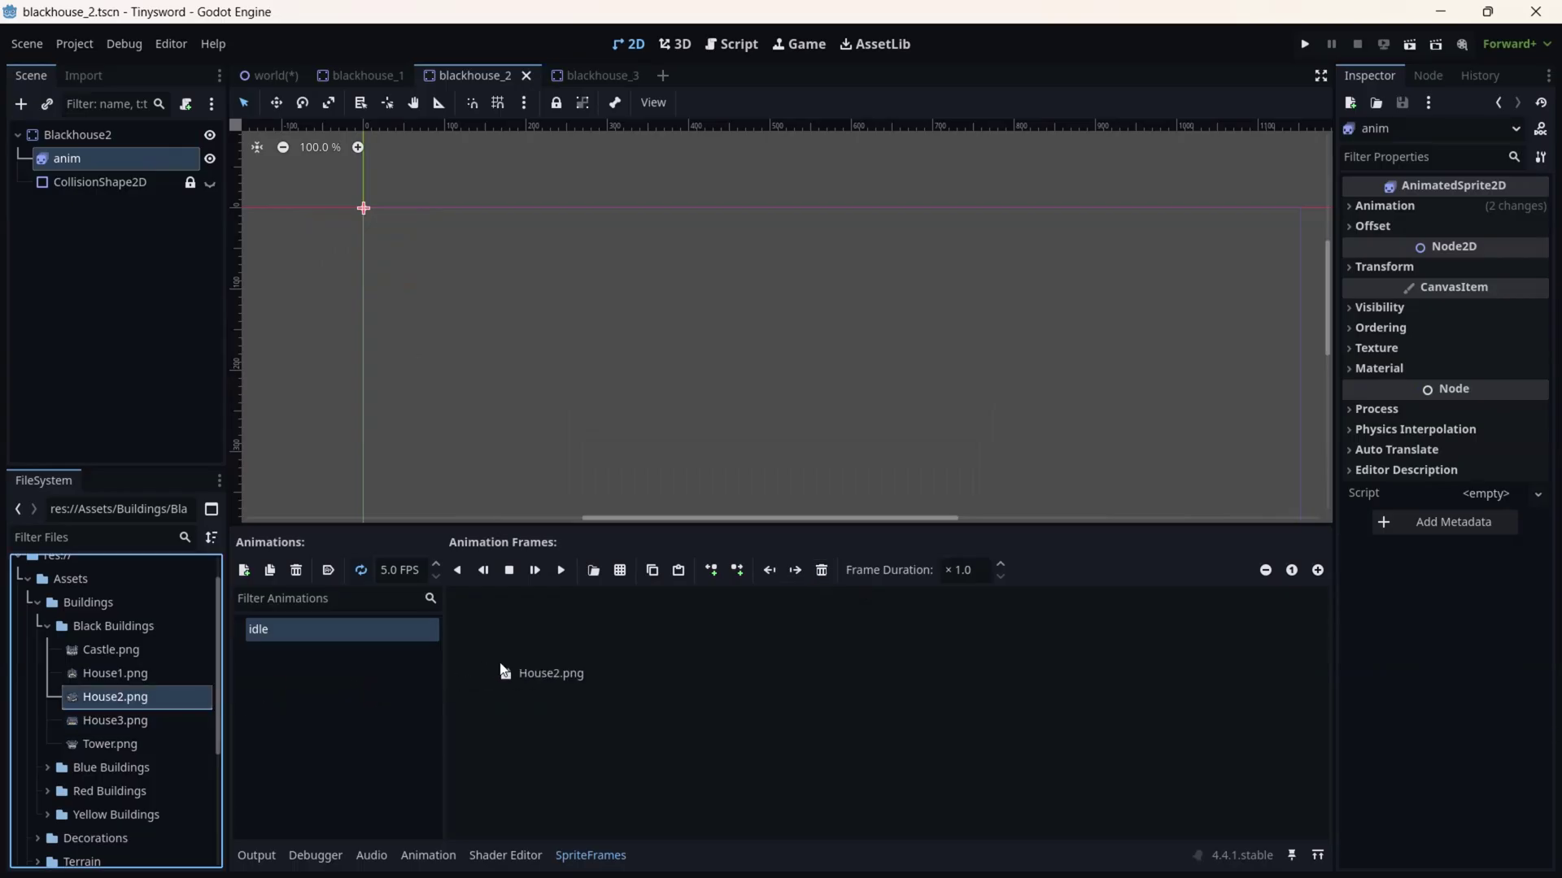
{"action": "left_click_drag", "start_coordinate": [500, 660], "coordinate": [499, 662]}
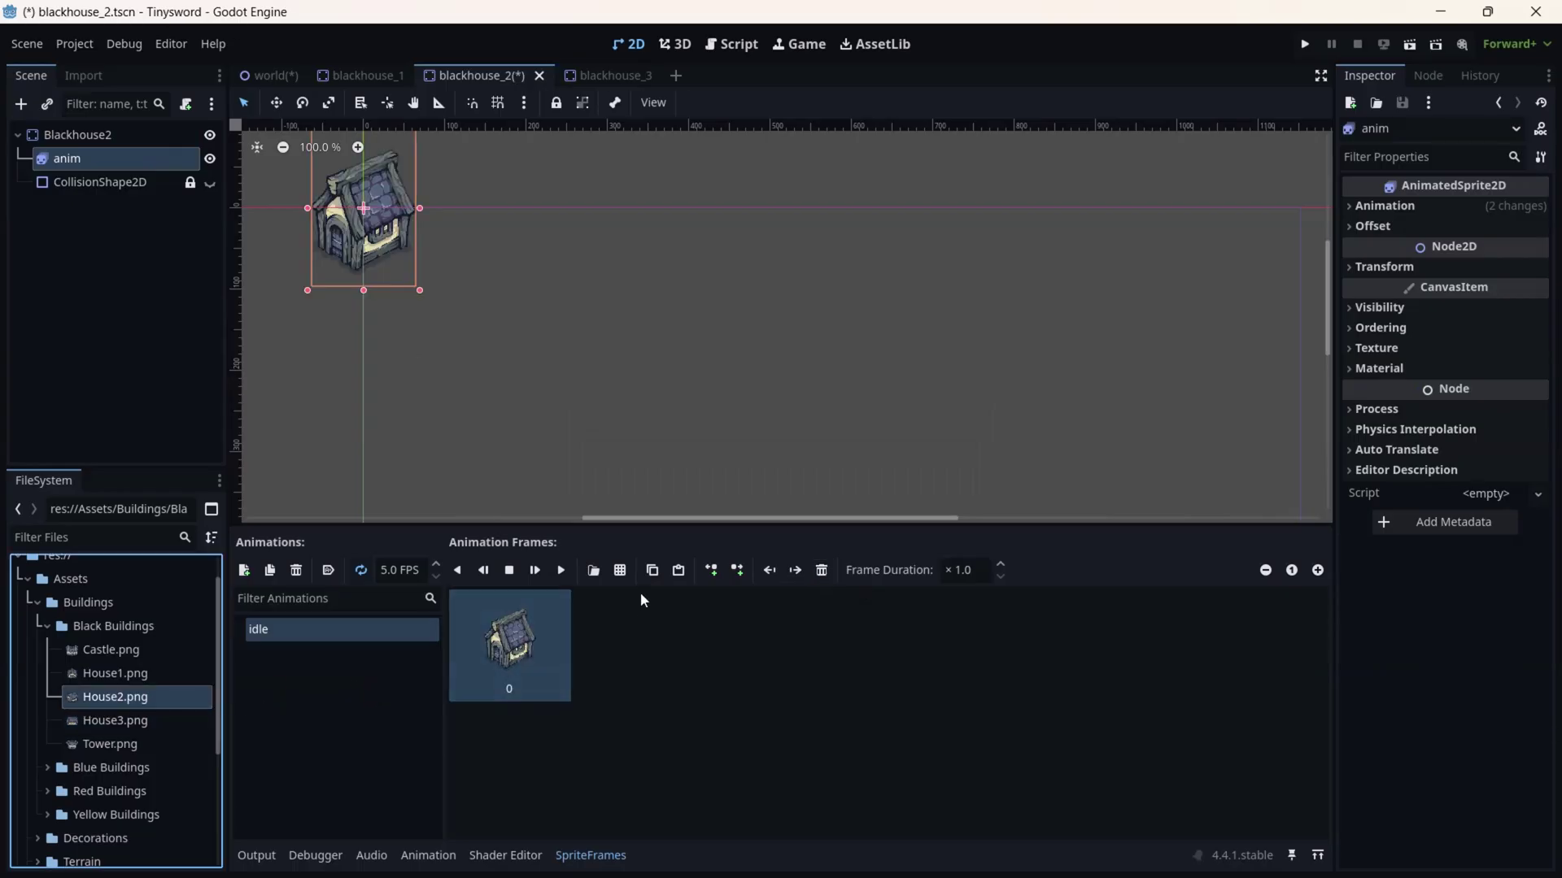
{"action": "left_click", "coordinate": [211, 185]}
{"action": "left_click", "coordinate": [211, 183]}
{"action": "key", "text": "ctrl+s"}
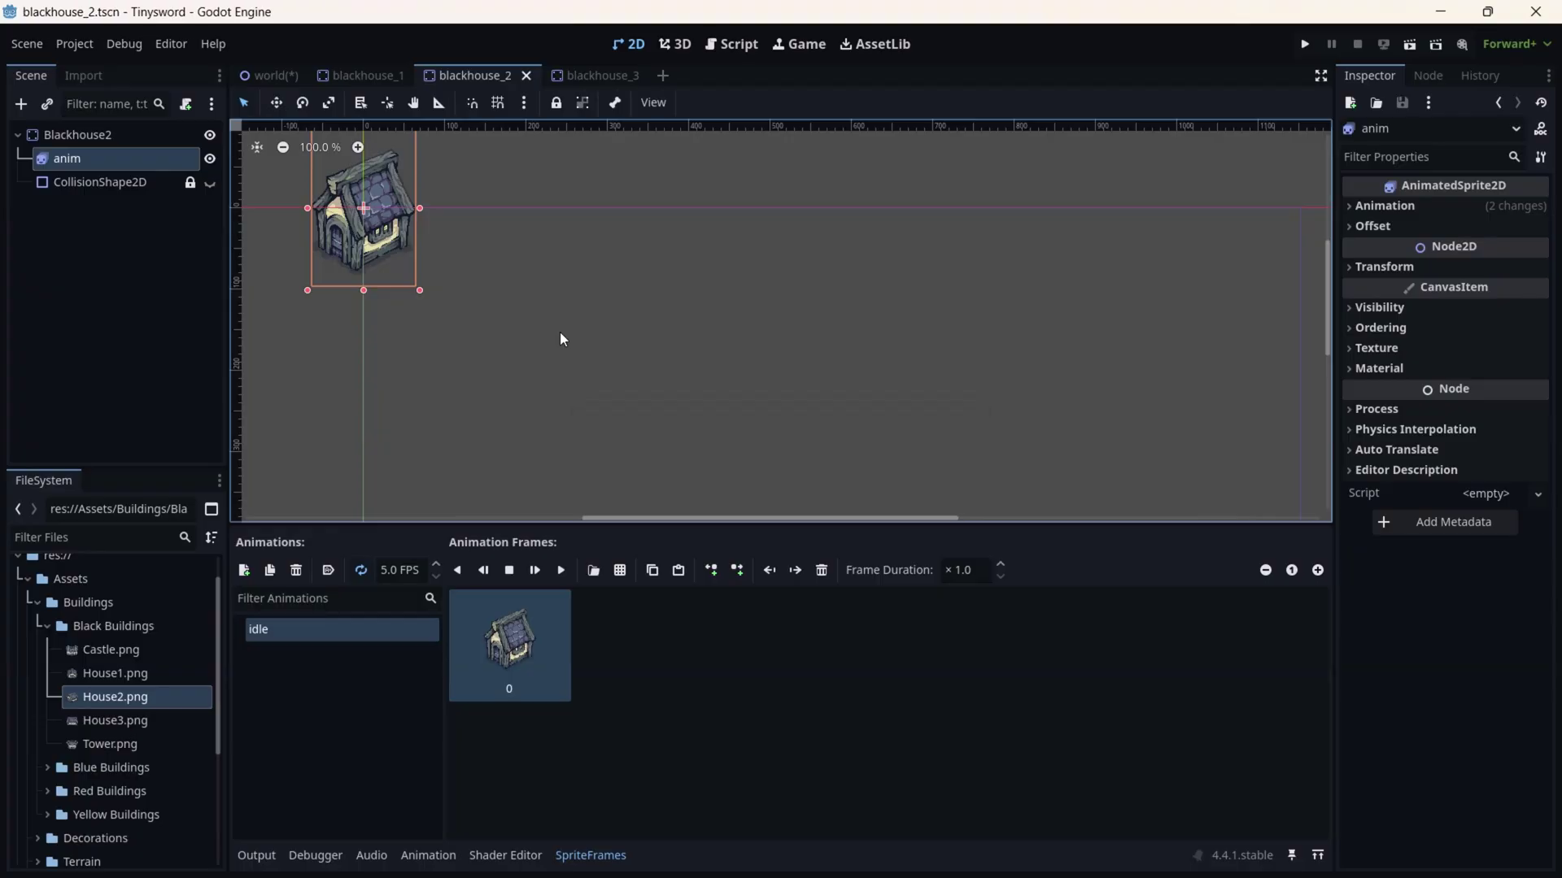
{"action": "left_click", "coordinate": [594, 70]}
- Close the three blackhouse scenes and dismiss the failed-save alert for the world scene
{"action": "left_click", "coordinate": [632, 76]}
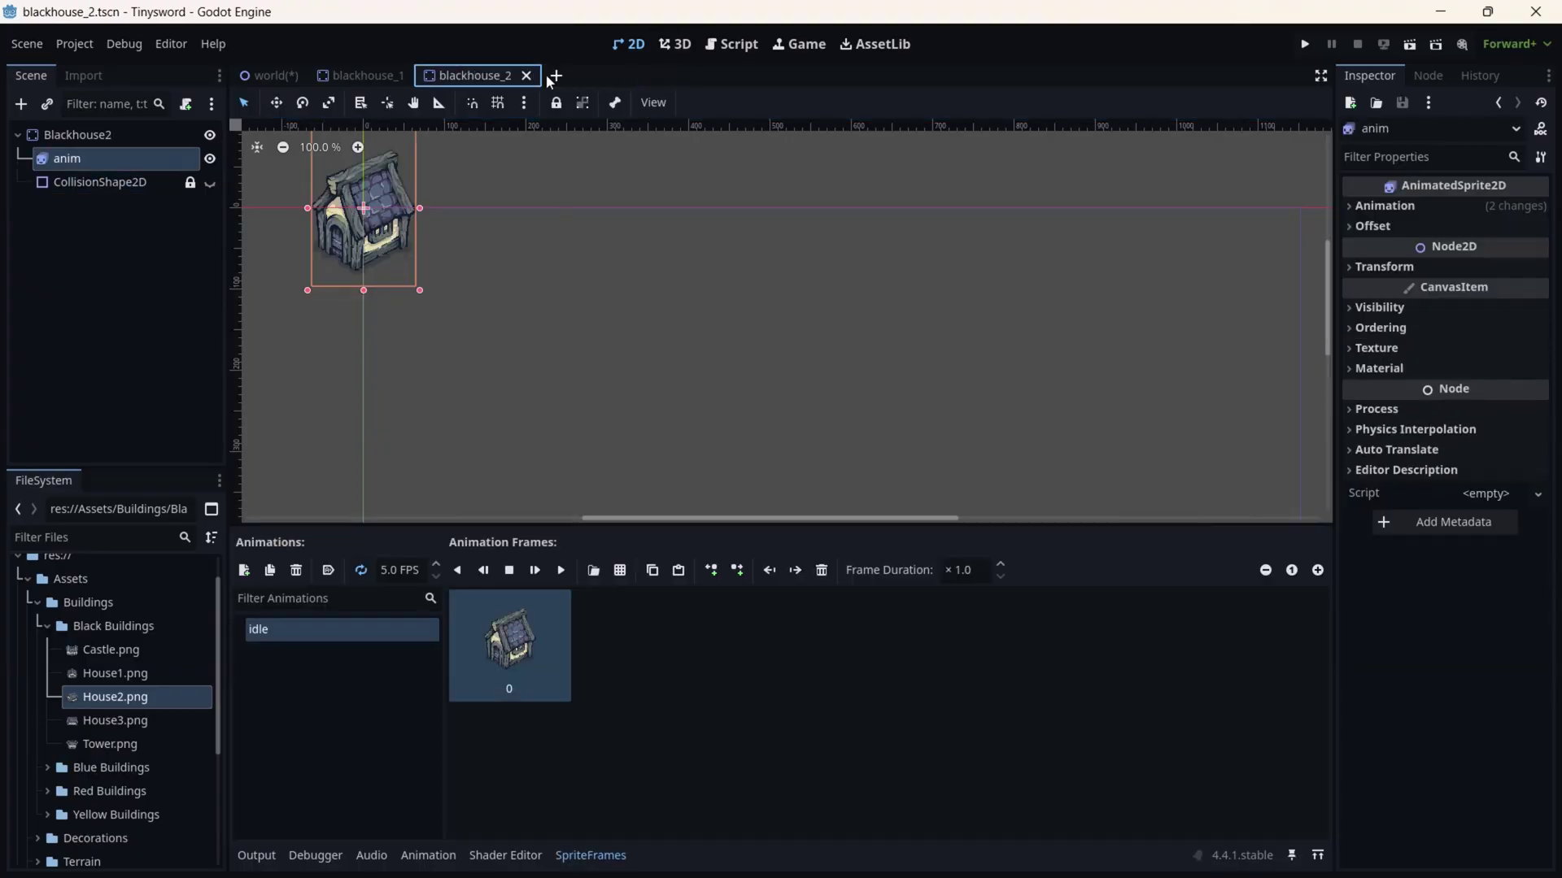
{"action": "left_click", "coordinate": [526, 75]}
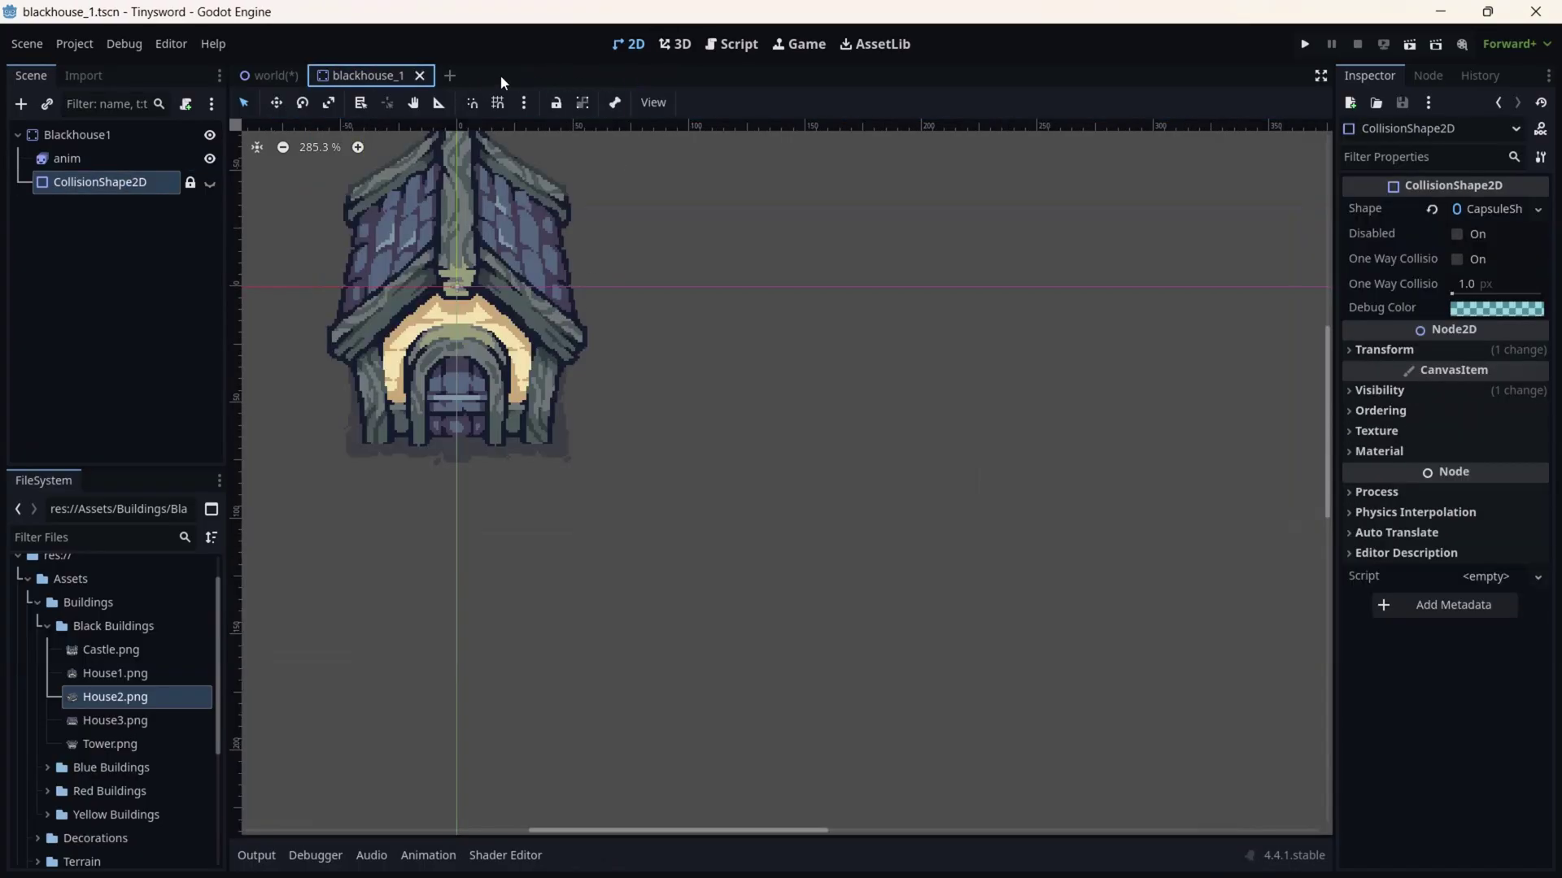
{"action": "left_click", "coordinate": [420, 76]}
{"action": "key", "text": "ctrl+s"}
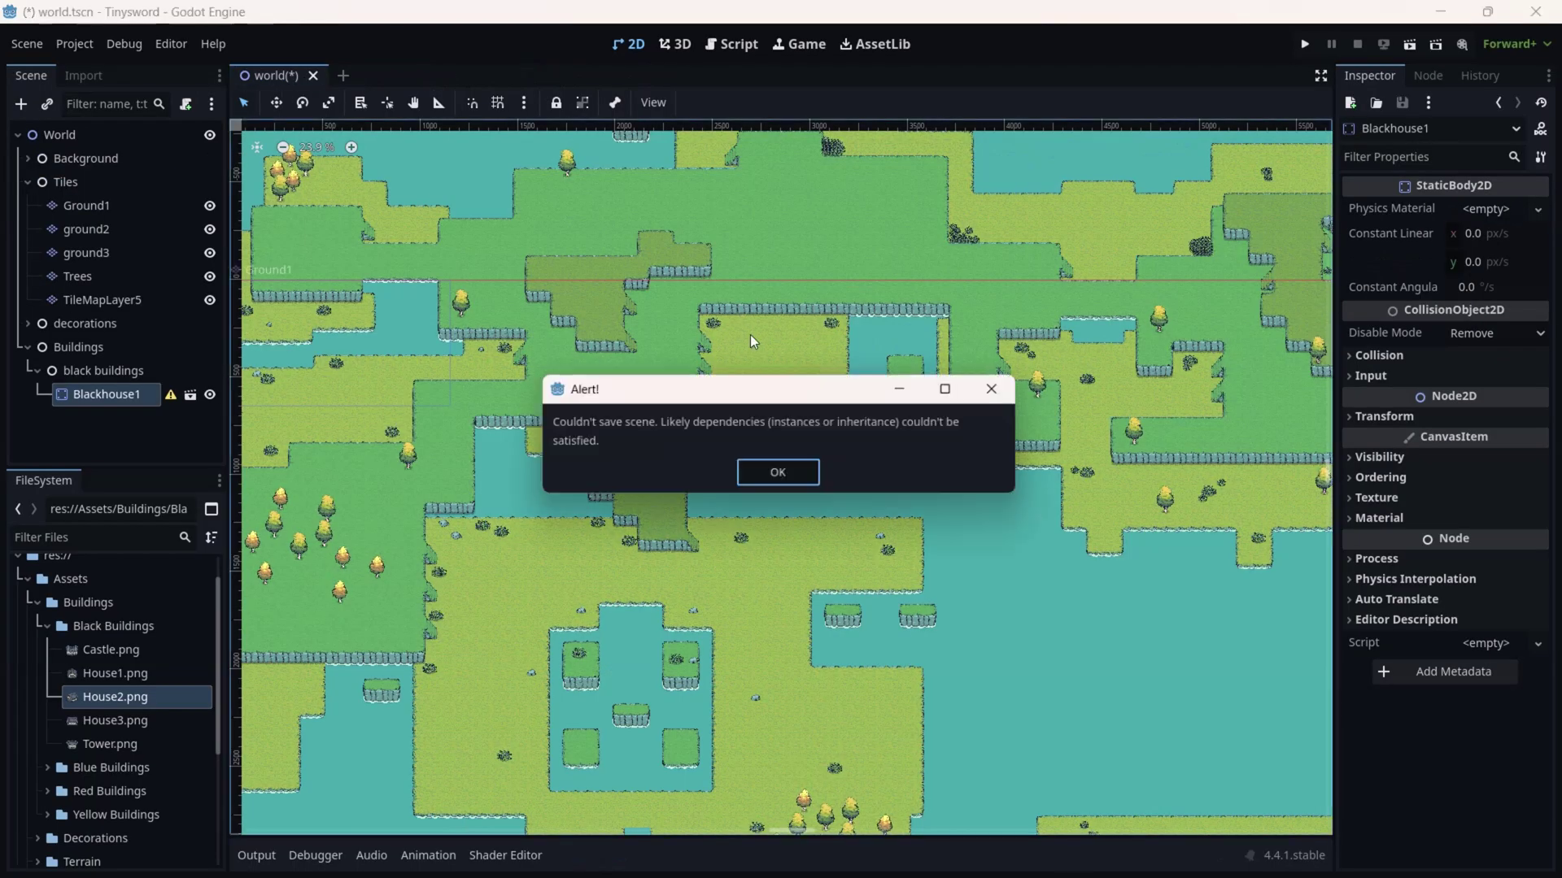
{"action": "left_click", "coordinate": [785, 472]}
- Delete the Blackhouse1 node from the world scene, confirm, and save
{"action": "right_click", "coordinate": [125, 399]}
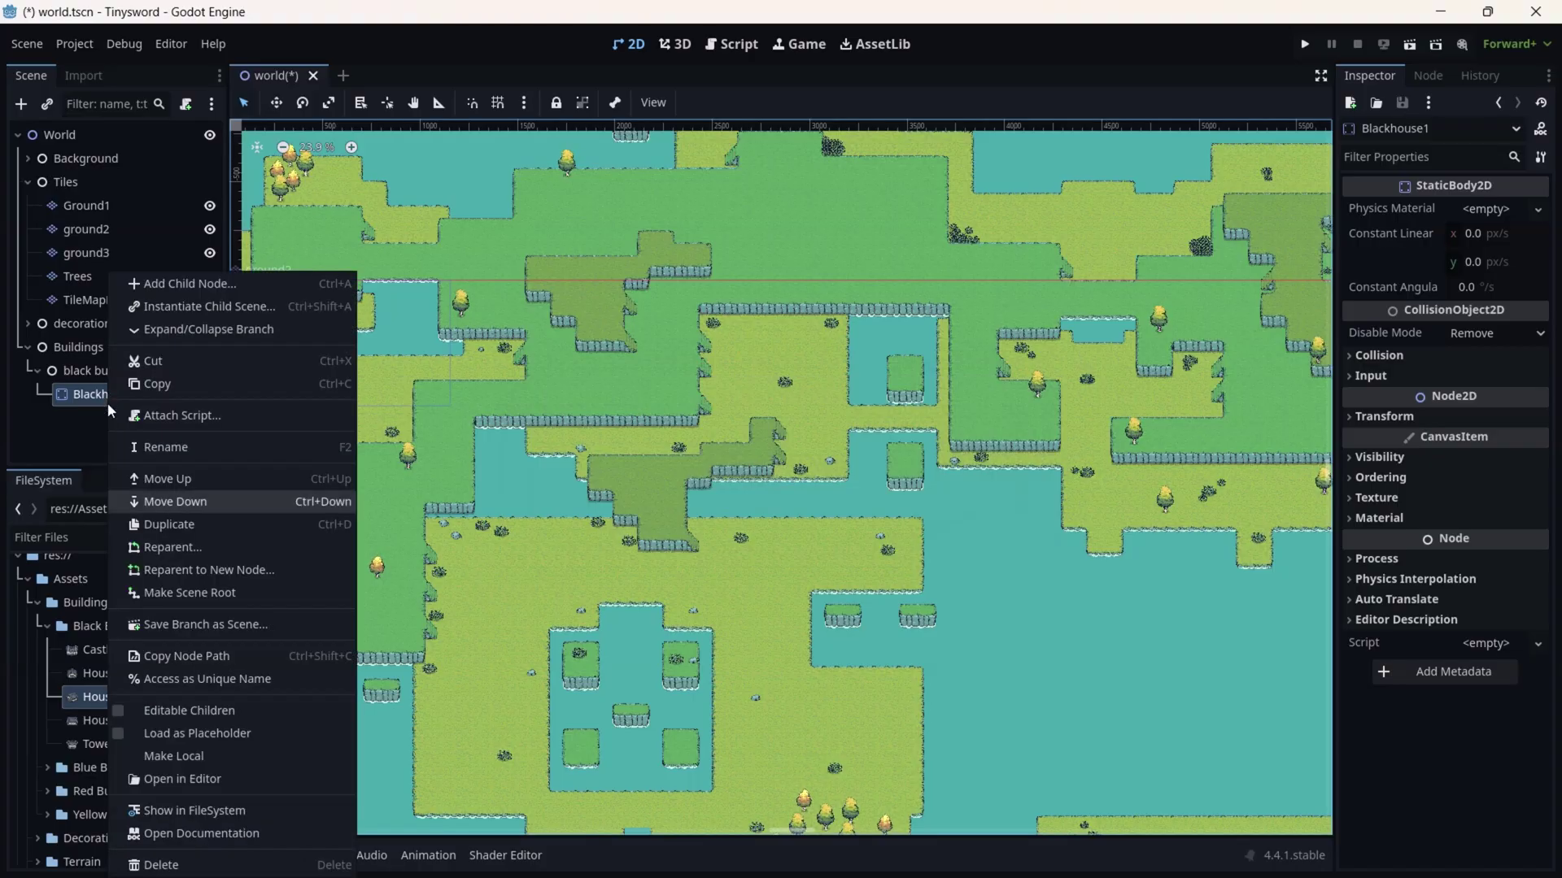
{"action": "left_click", "coordinate": [180, 864]}
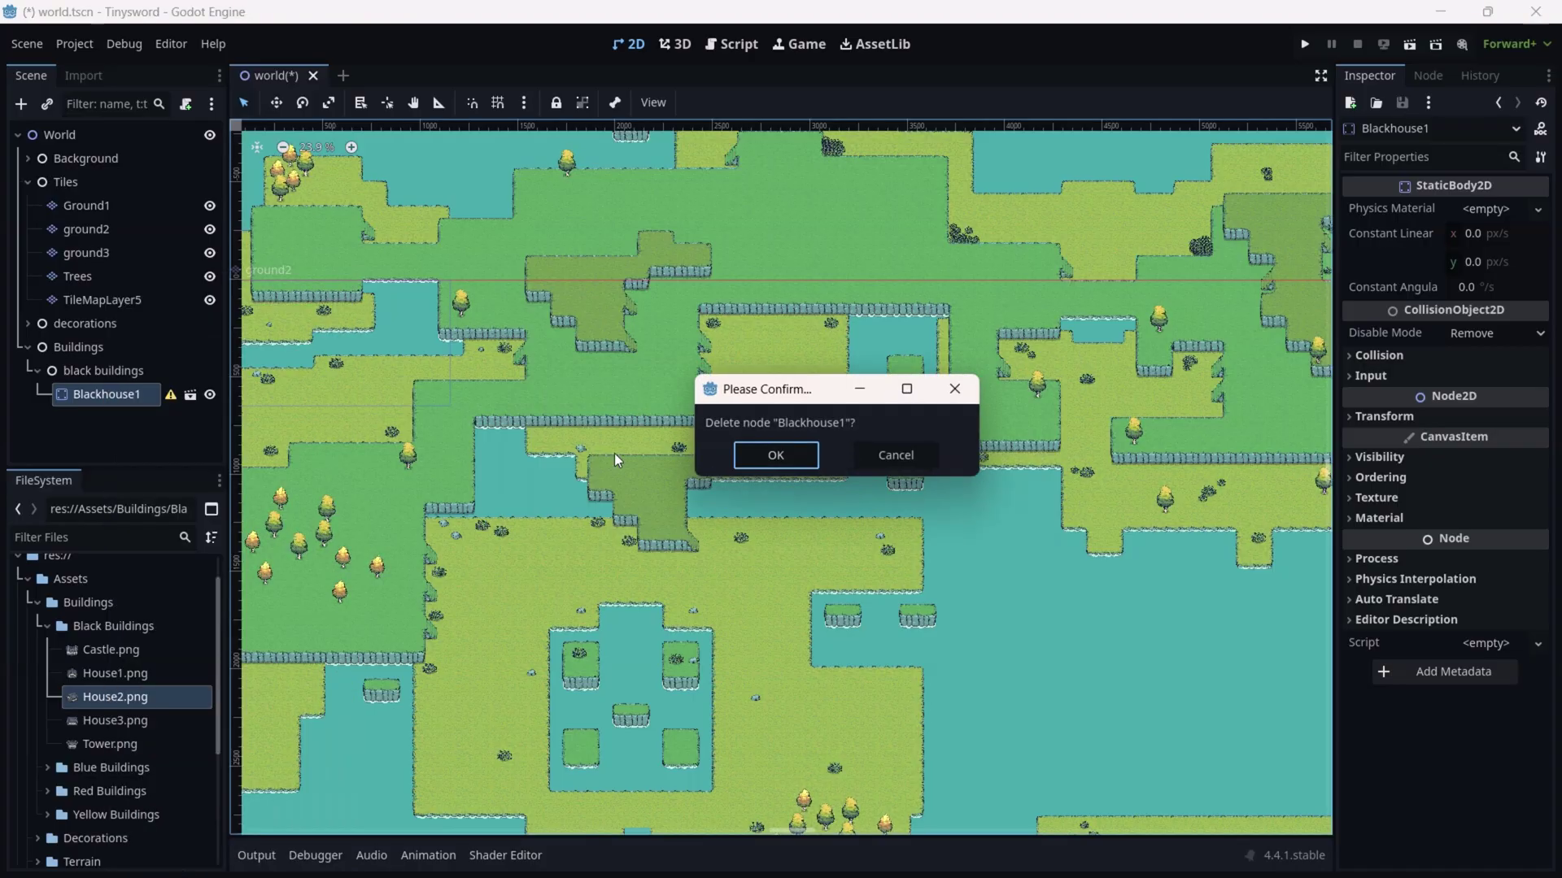
{"action": "left_click", "coordinate": [758, 460]}
{"action": "key", "text": "ctrl+s"}
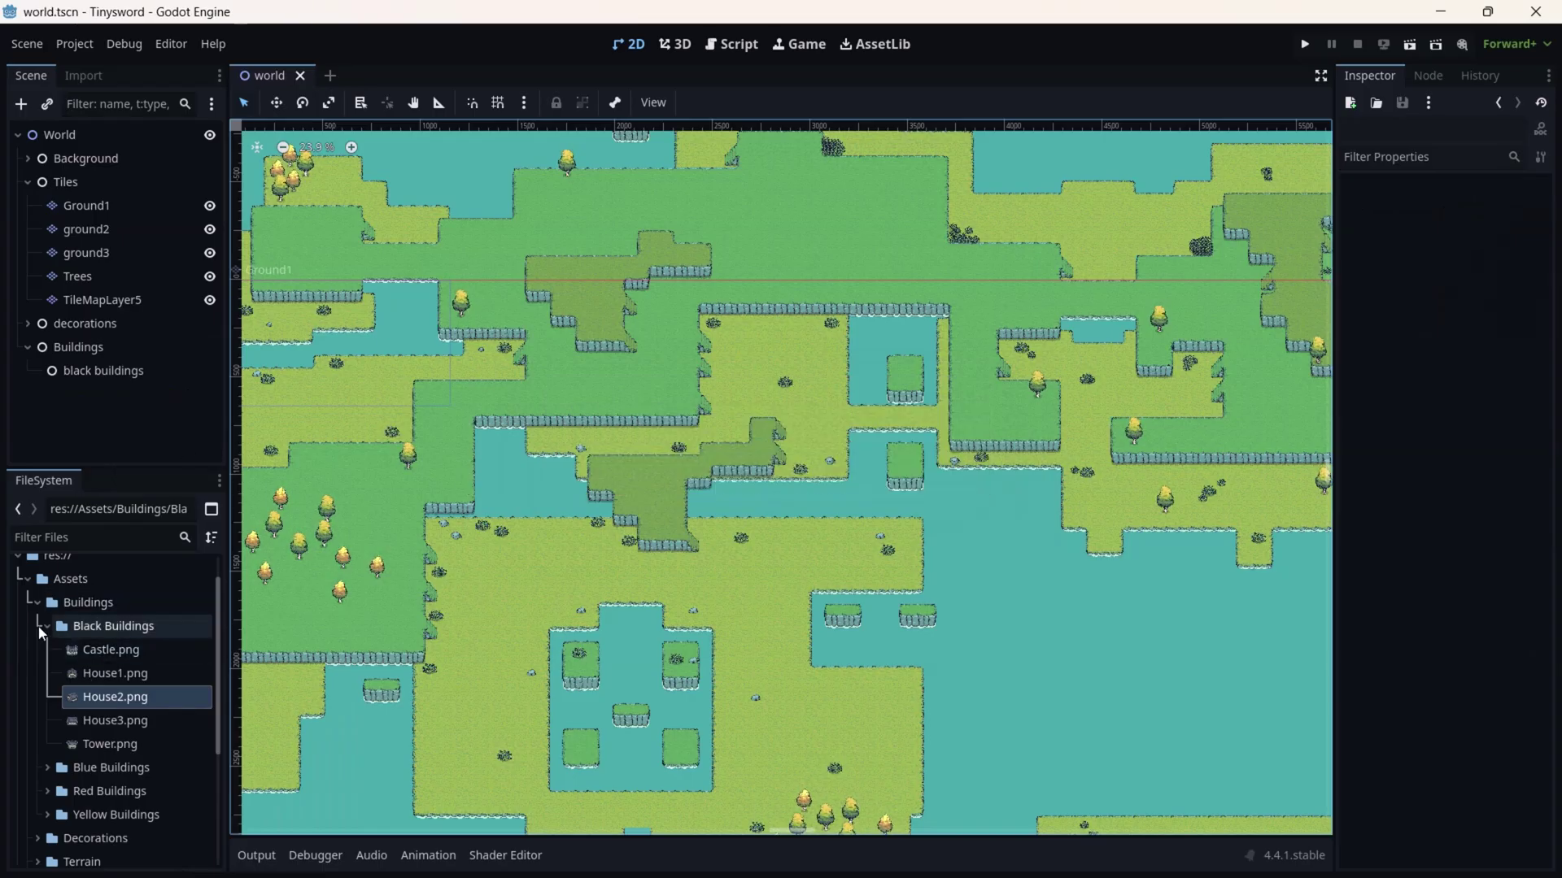
{"action": "double_click", "coordinate": [114, 626]}
- Instance blackhouse_1, blackhouse_2 and blackhouse_3 onto the map under black buildings
{"action": "scroll", "coordinate": [115, 680], "scroll_direction": "down", "scroll_amount": 3}
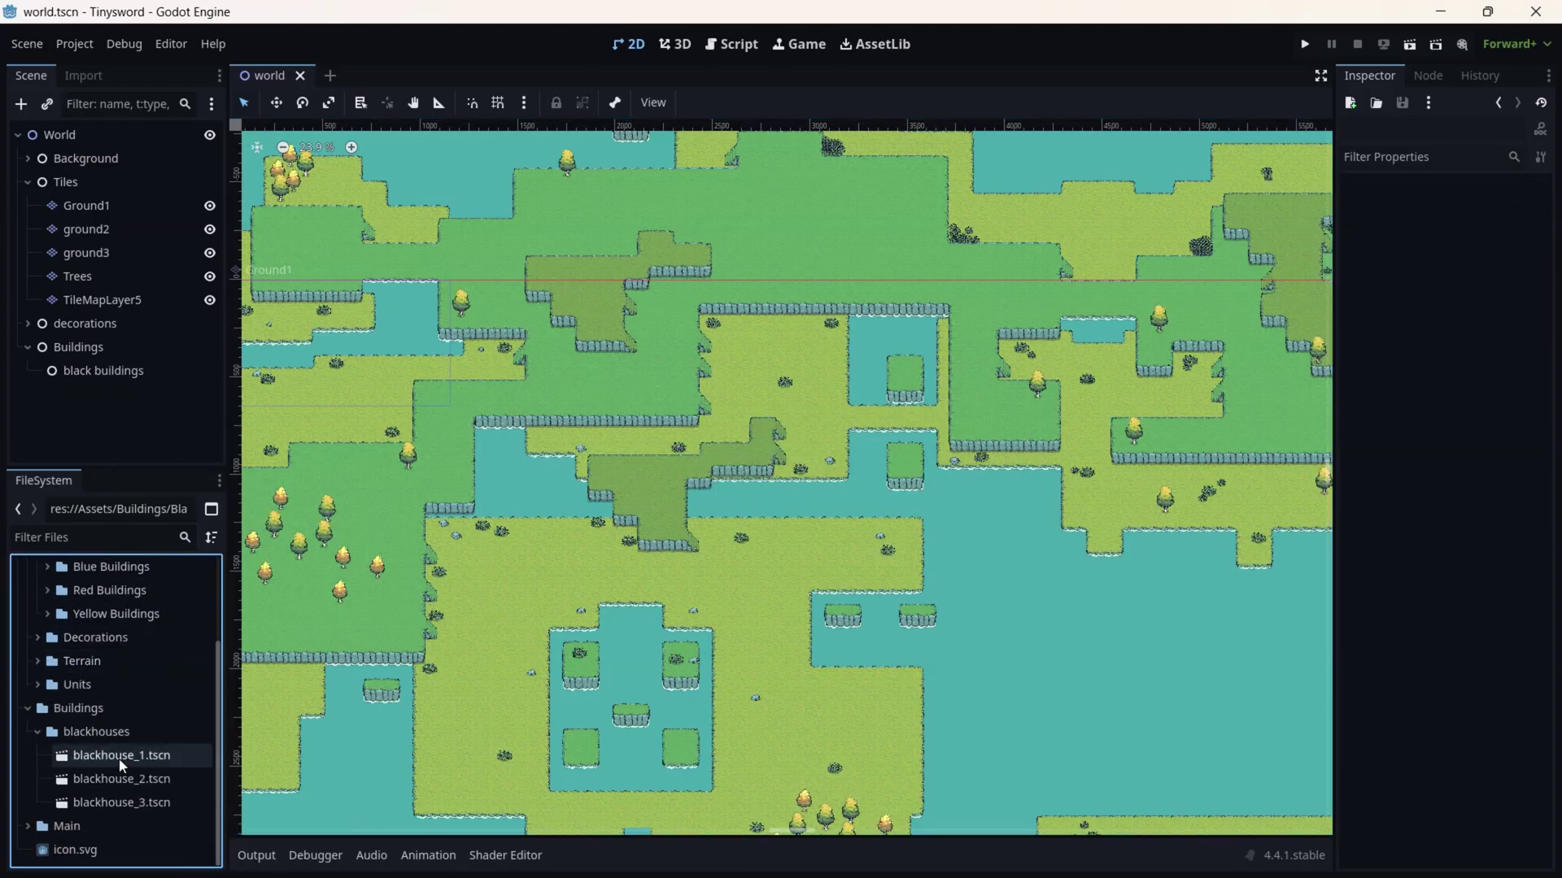
{"action": "left_click_drag", "start_coordinate": [118, 755], "coordinate": [550, 265]}
{"action": "left_click_drag", "start_coordinate": [48, 399], "coordinate": [106, 372]}
{"action": "left_click_drag", "start_coordinate": [126, 783], "coordinate": [606, 217]}
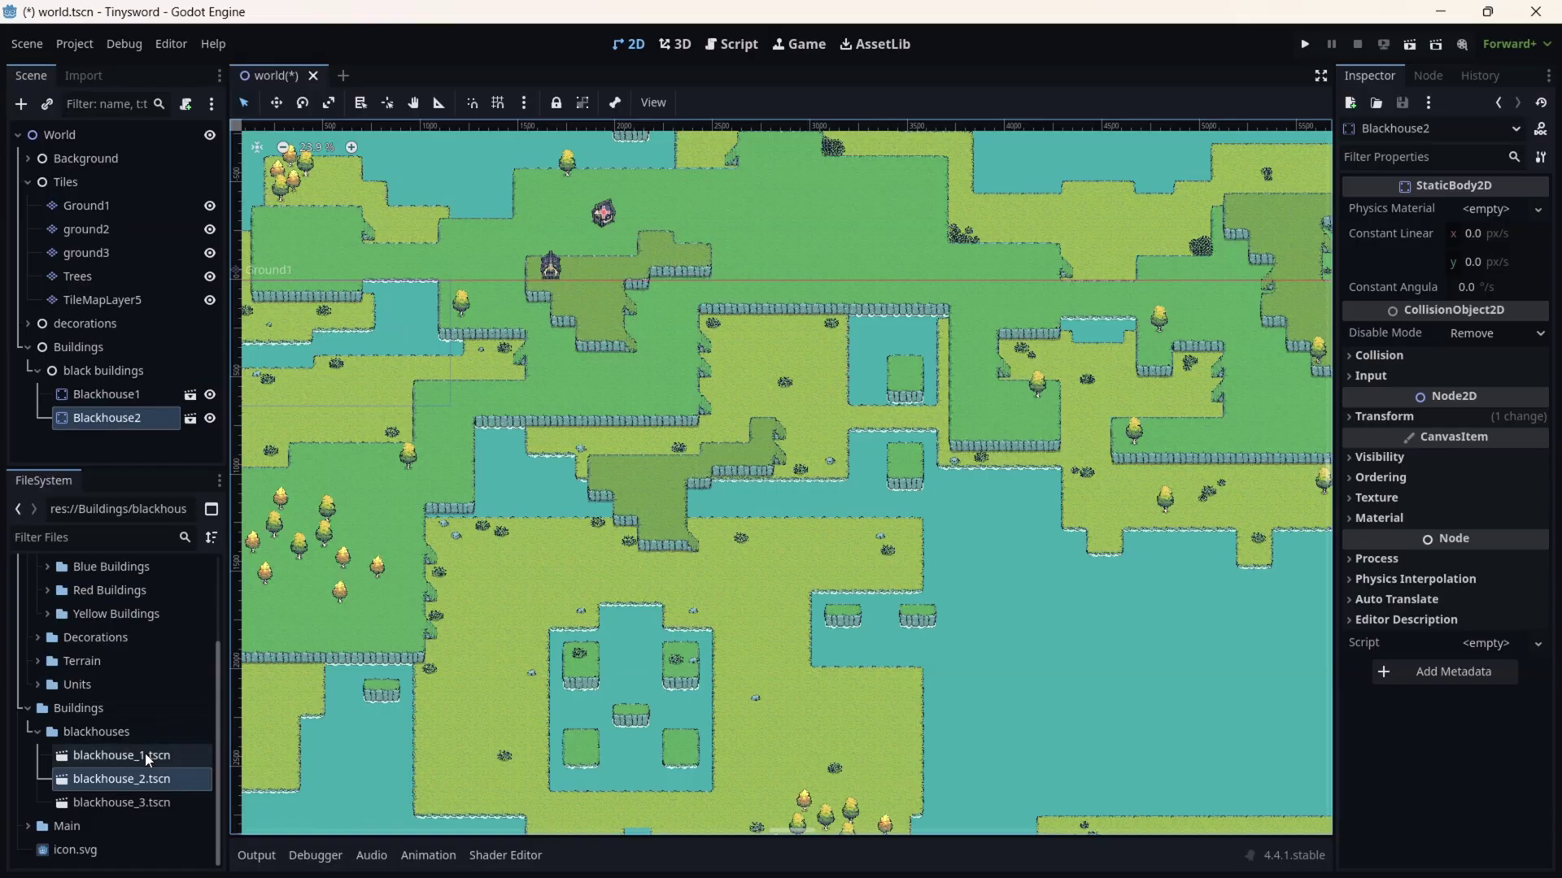
{"action": "left_click_drag", "start_coordinate": [109, 800], "coordinate": [680, 210]}
- Reposition the three houses, moving Blackhouse2 down onto the raised grass
{"action": "scroll", "coordinate": [606, 233], "scroll_direction": "up", "scroll_amount": 8}
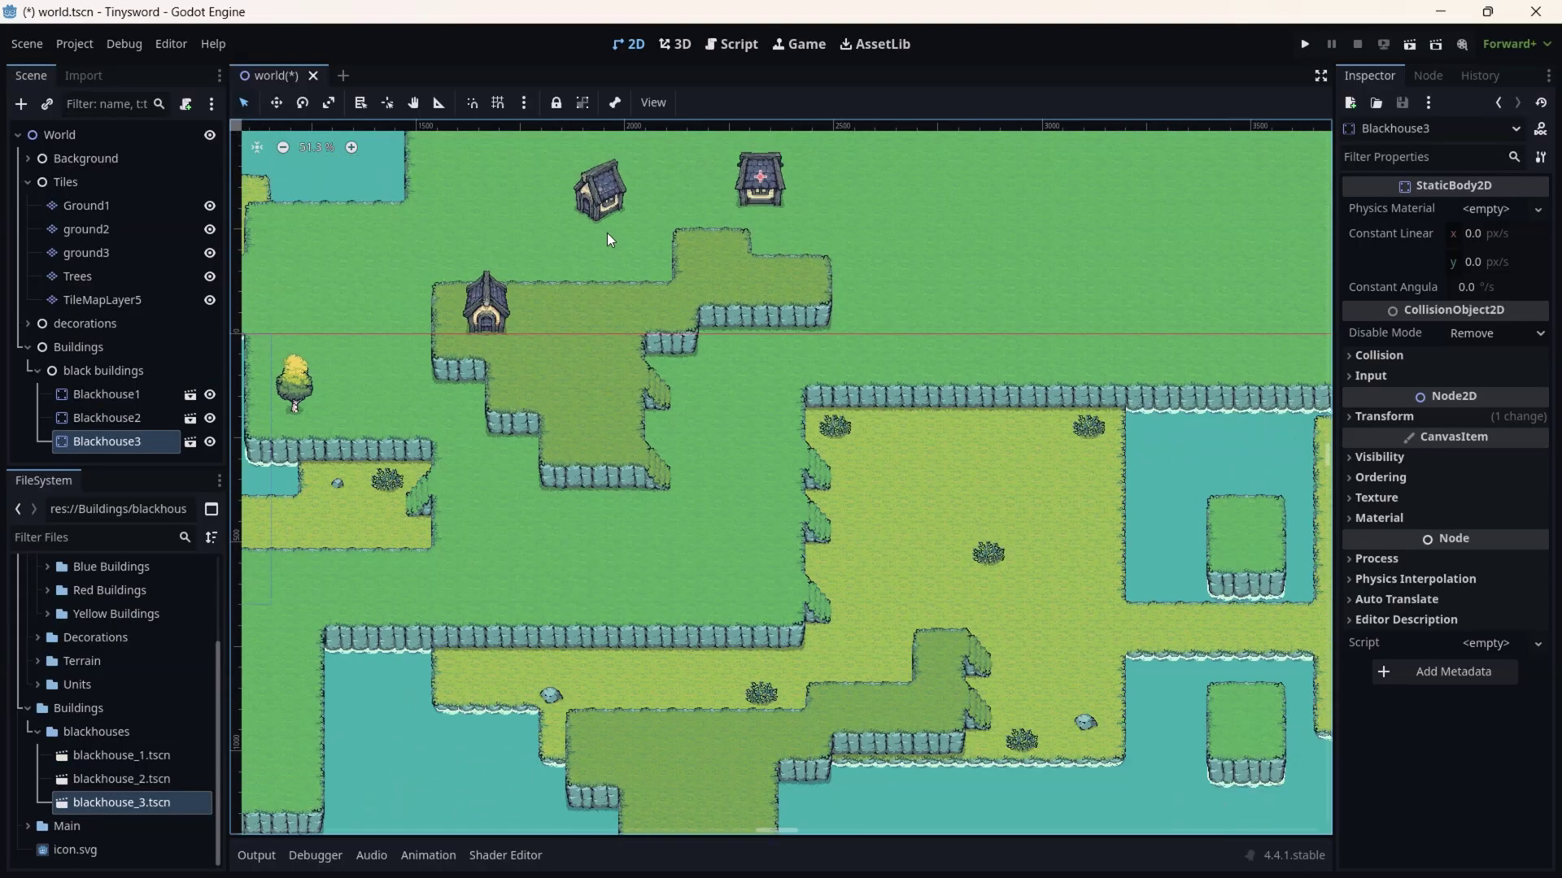
{"action": "left_click_drag", "start_coordinate": [485, 278], "coordinate": [456, 173]}
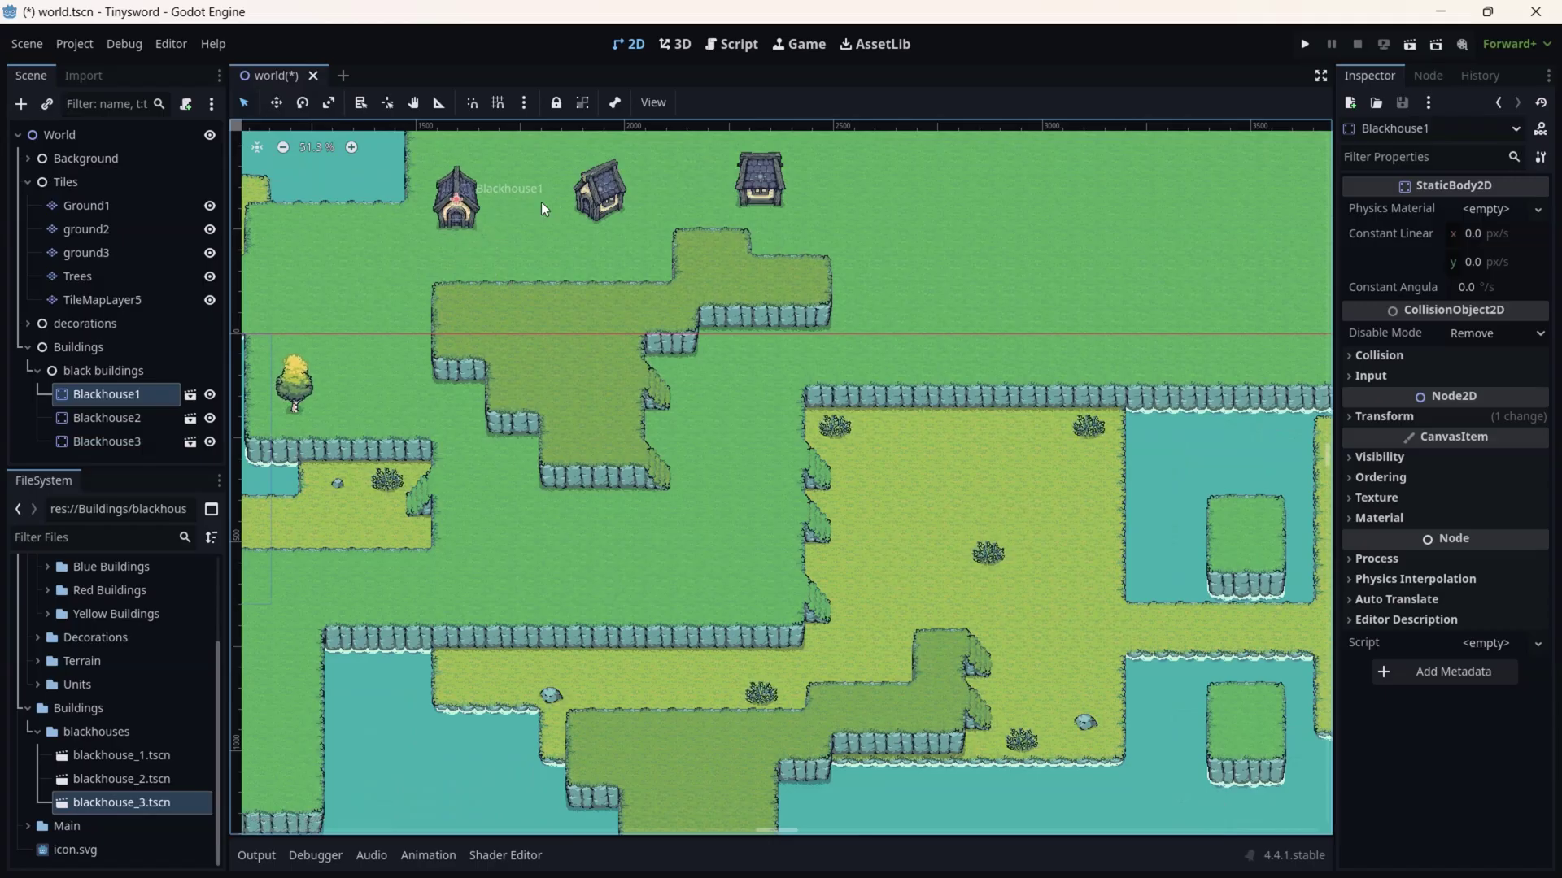
{"action": "left_click_drag", "start_coordinate": [599, 195], "coordinate": [581, 326]}
{"action": "left_click_drag", "start_coordinate": [768, 189], "coordinate": [813, 168]}
- Select and lock the four tile layers from Ground1 to Trees
{"action": "left_click", "coordinate": [700, 195]}
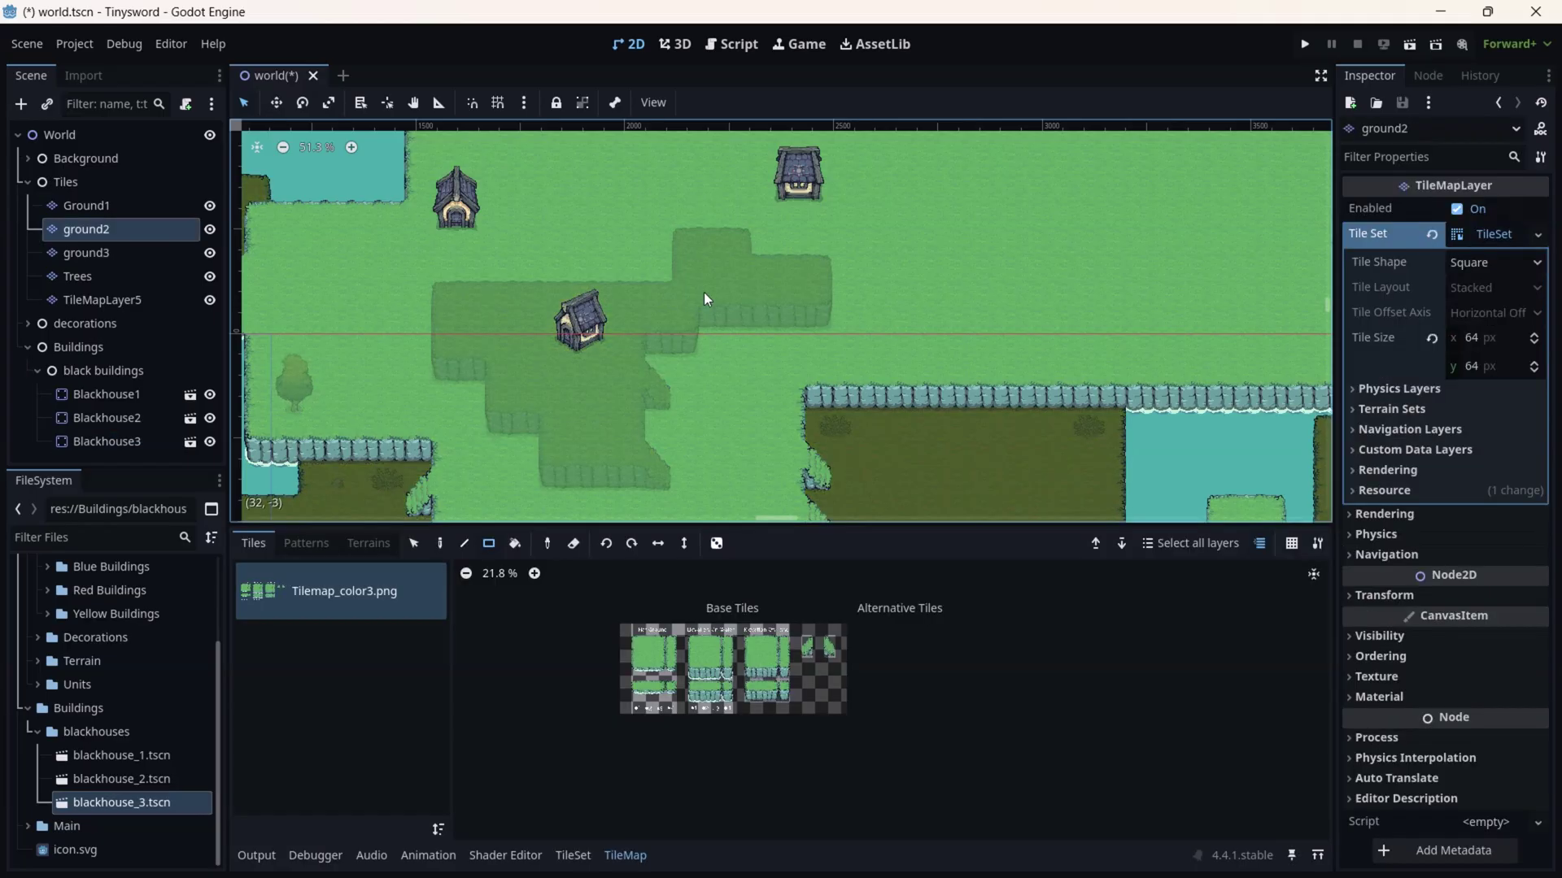
{"action": "left_click", "coordinate": [90, 208]}
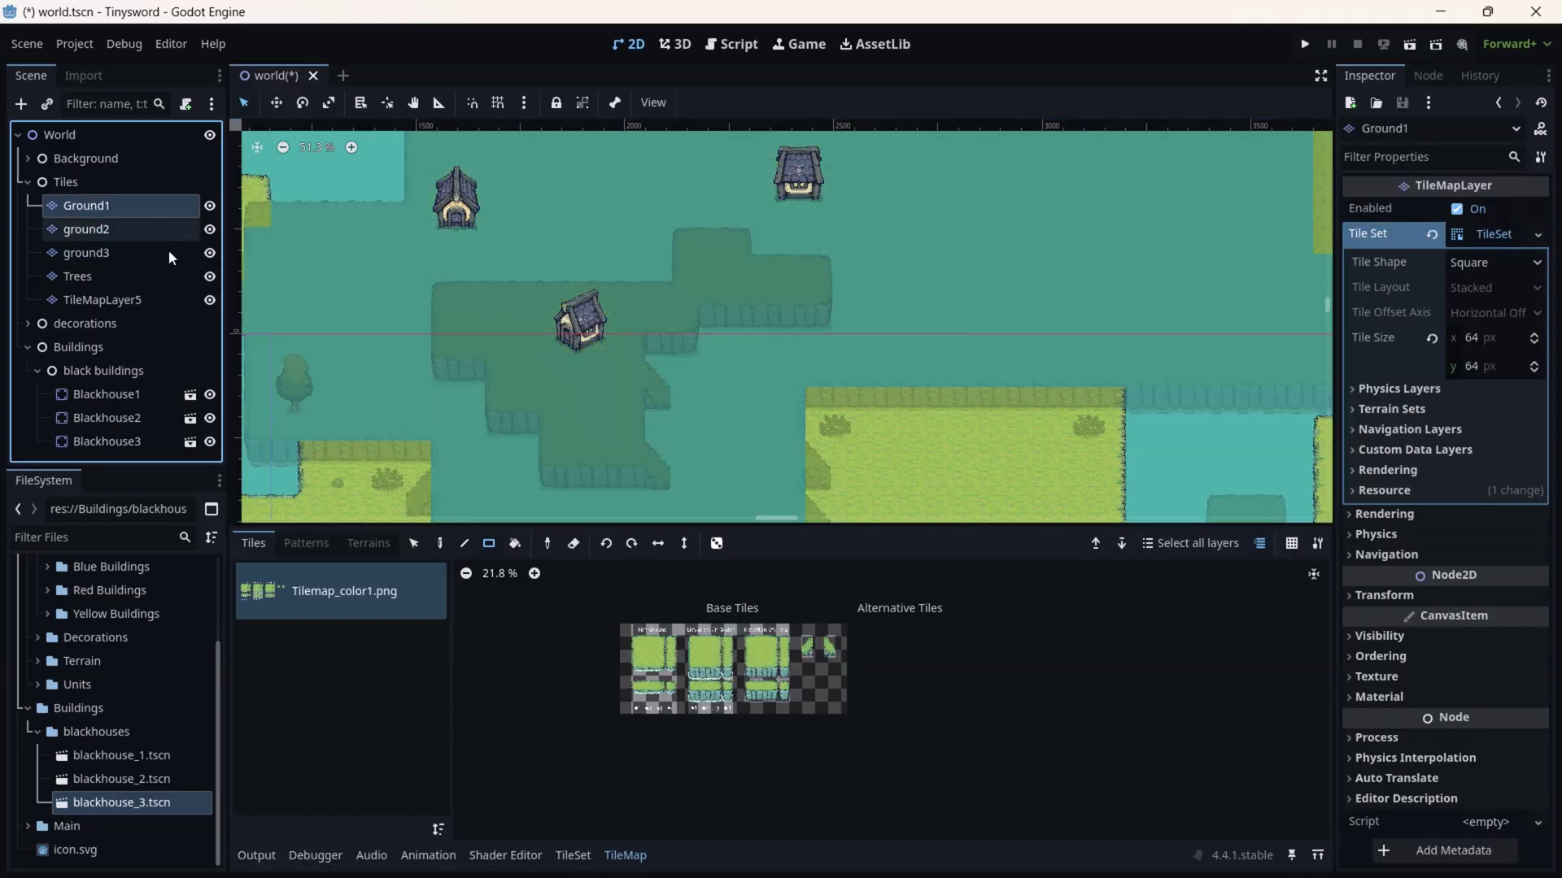
{"action": "left_click", "coordinate": [87, 284], "text": "shift"}
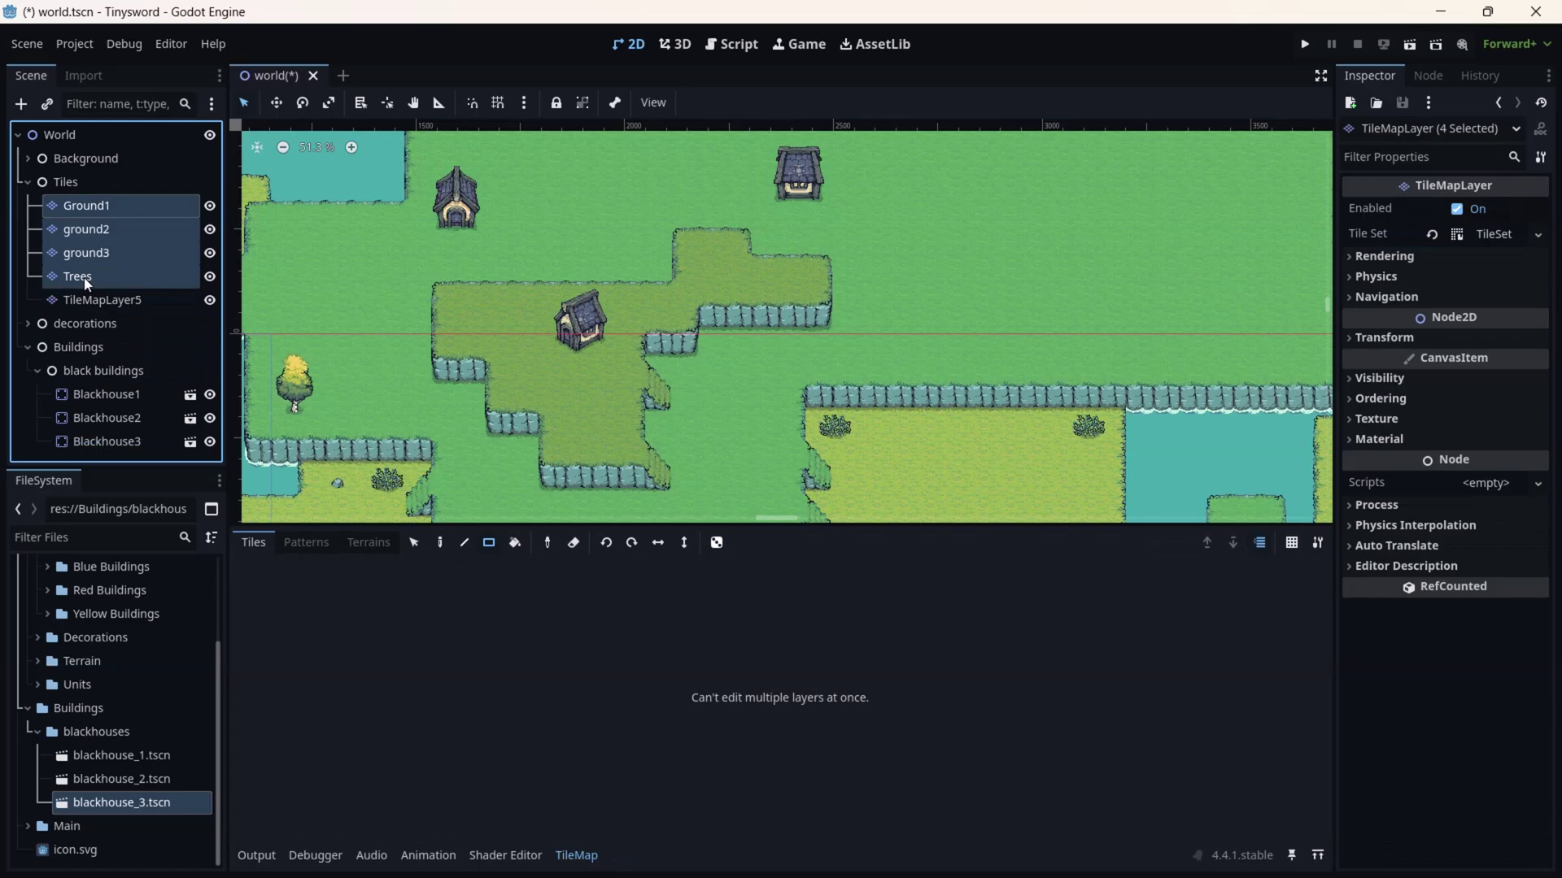
{"action": "left_click", "coordinate": [26, 180]}
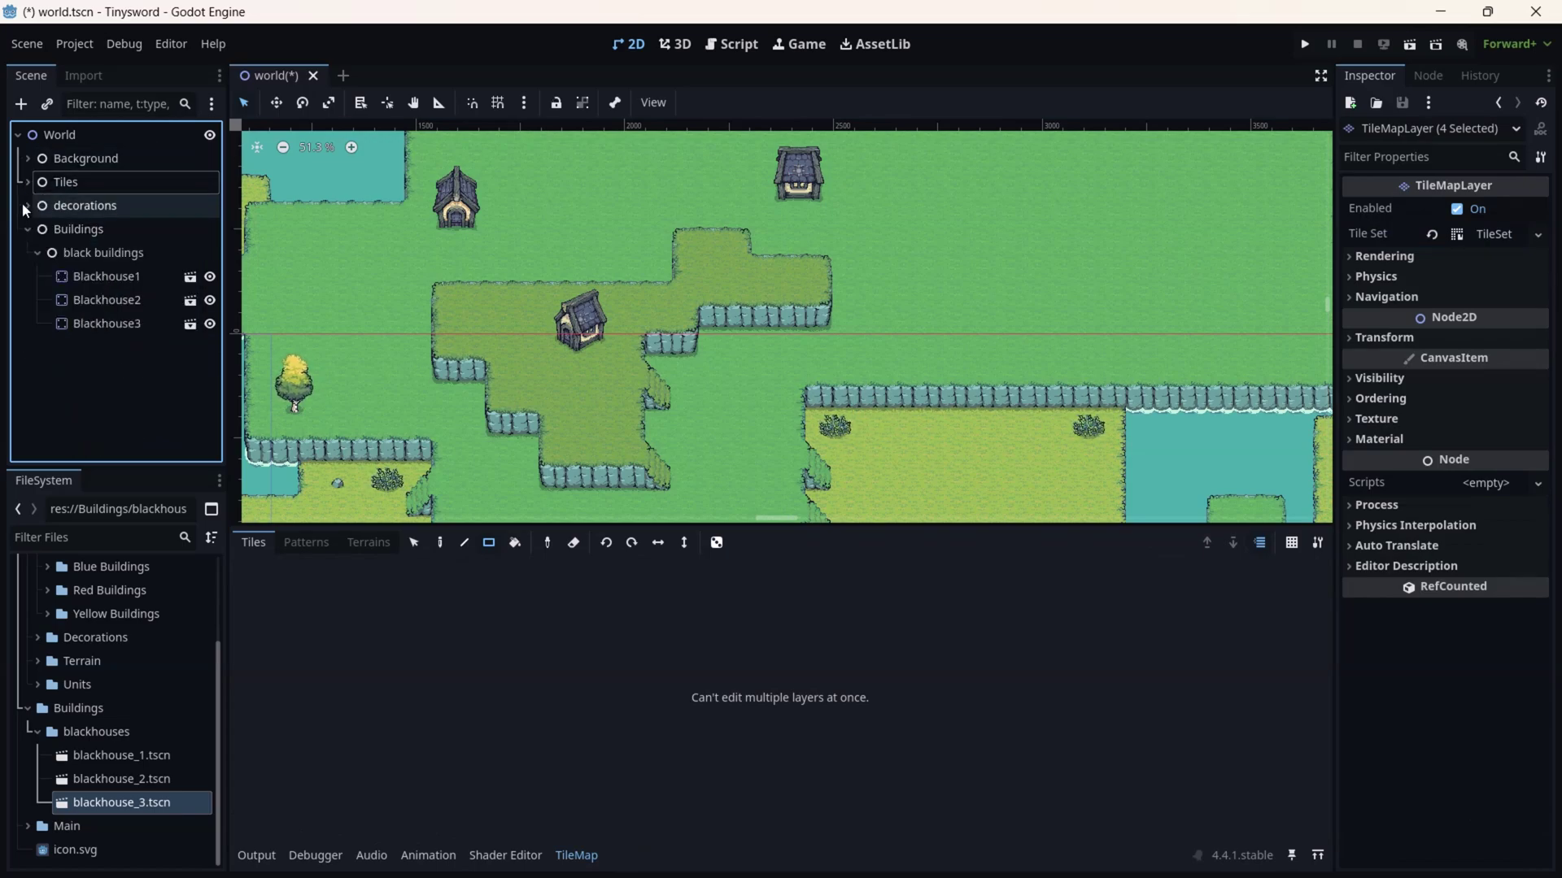
- Select and lock the rocks and bushes decoration layers, then collapse the groups
{"action": "left_click", "coordinate": [22, 202]}
{"action": "left_click", "coordinate": [77, 228]}
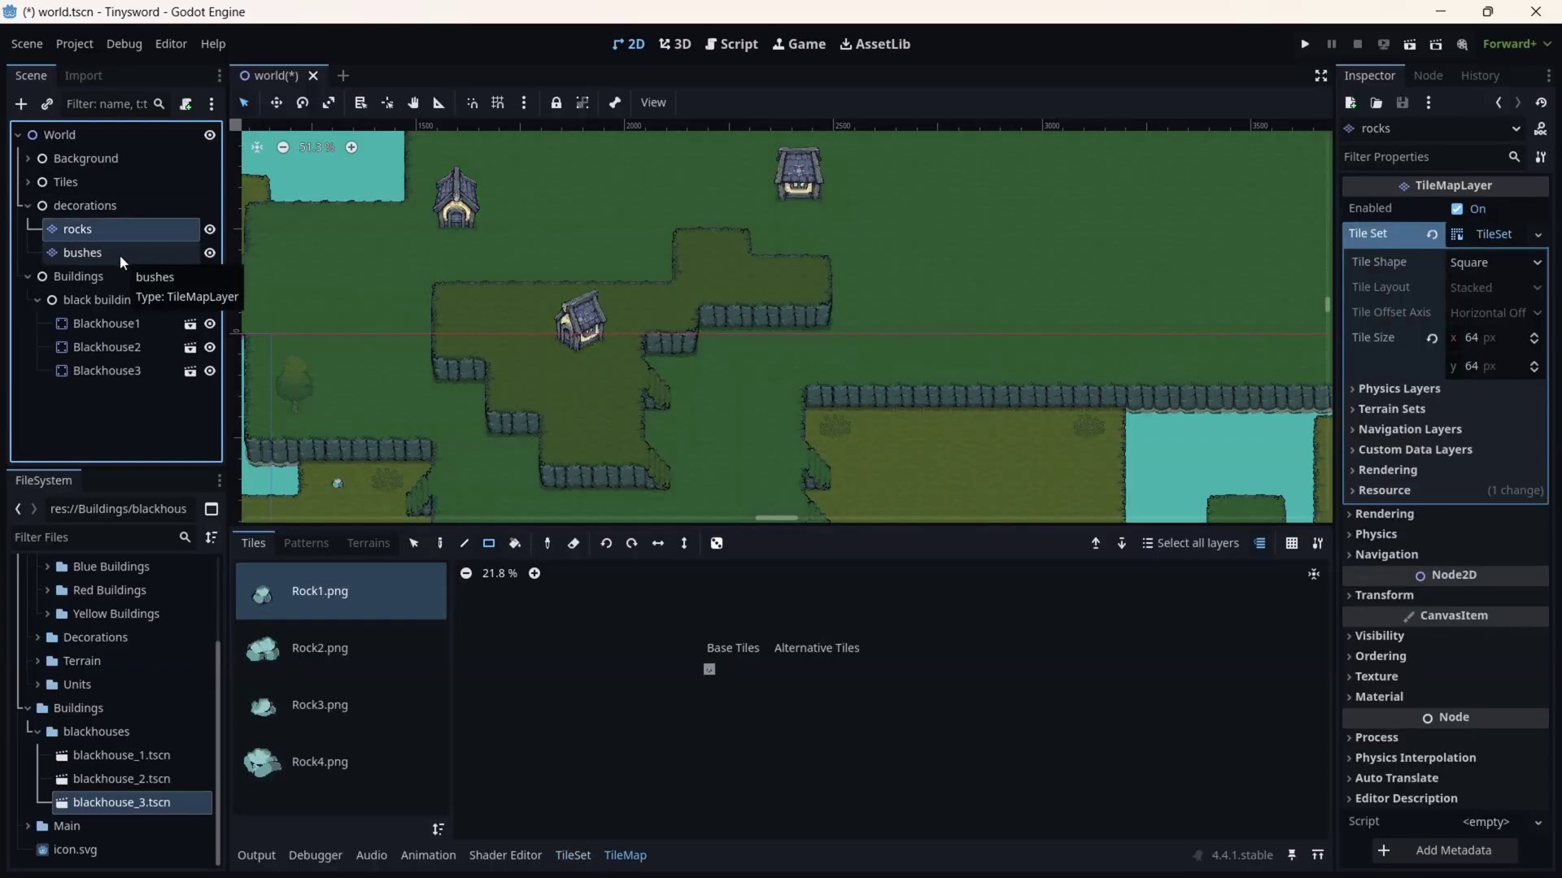
{"action": "left_click", "coordinate": [120, 255], "text": "shift"}
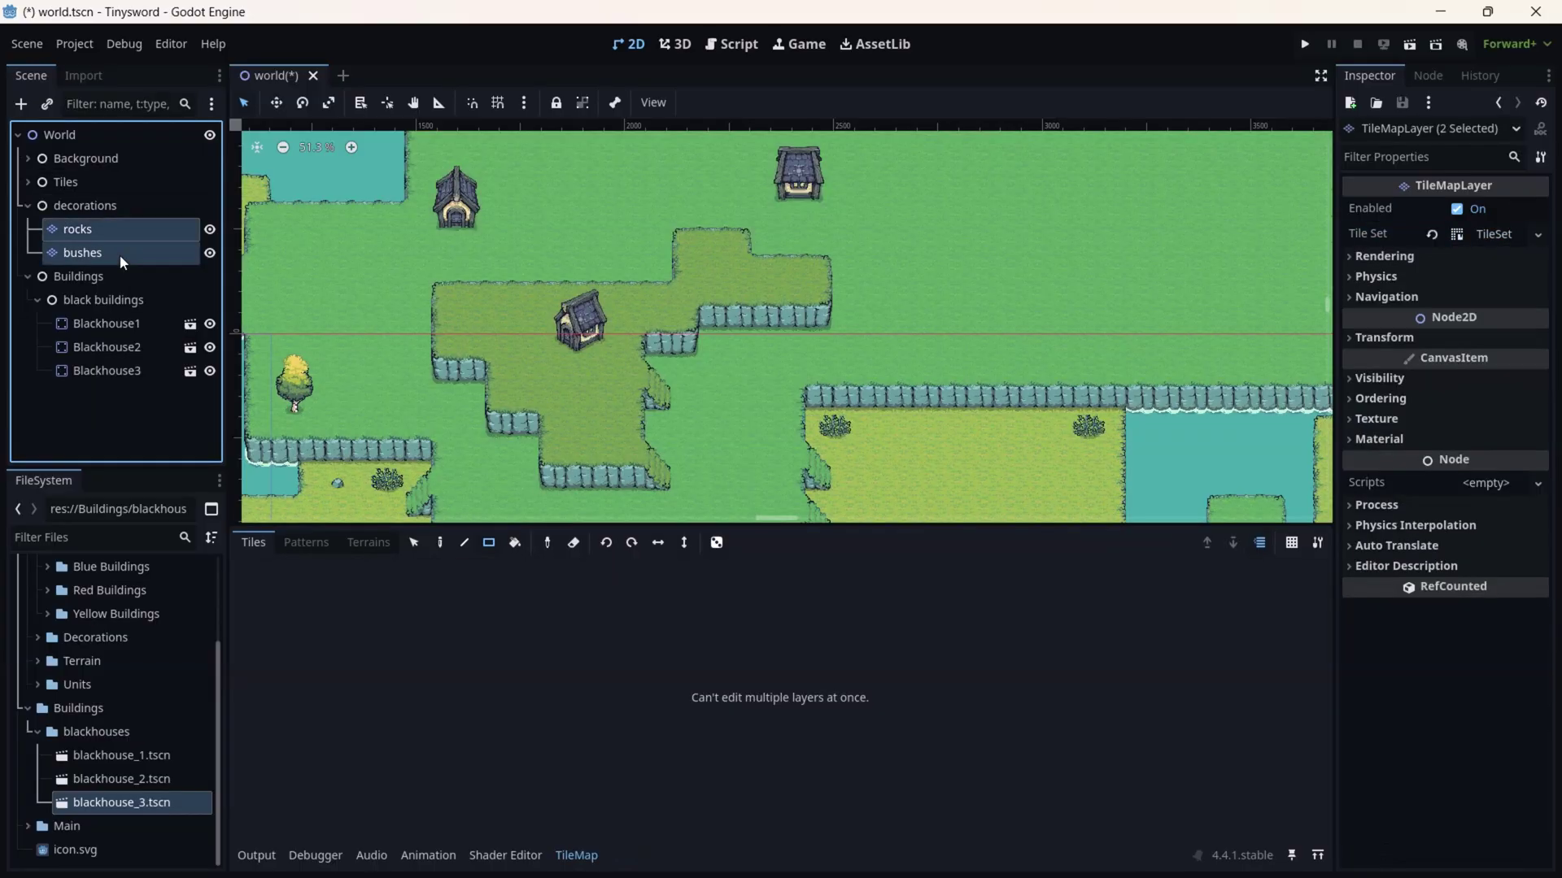
{"action": "left_click", "coordinate": [26, 206]}
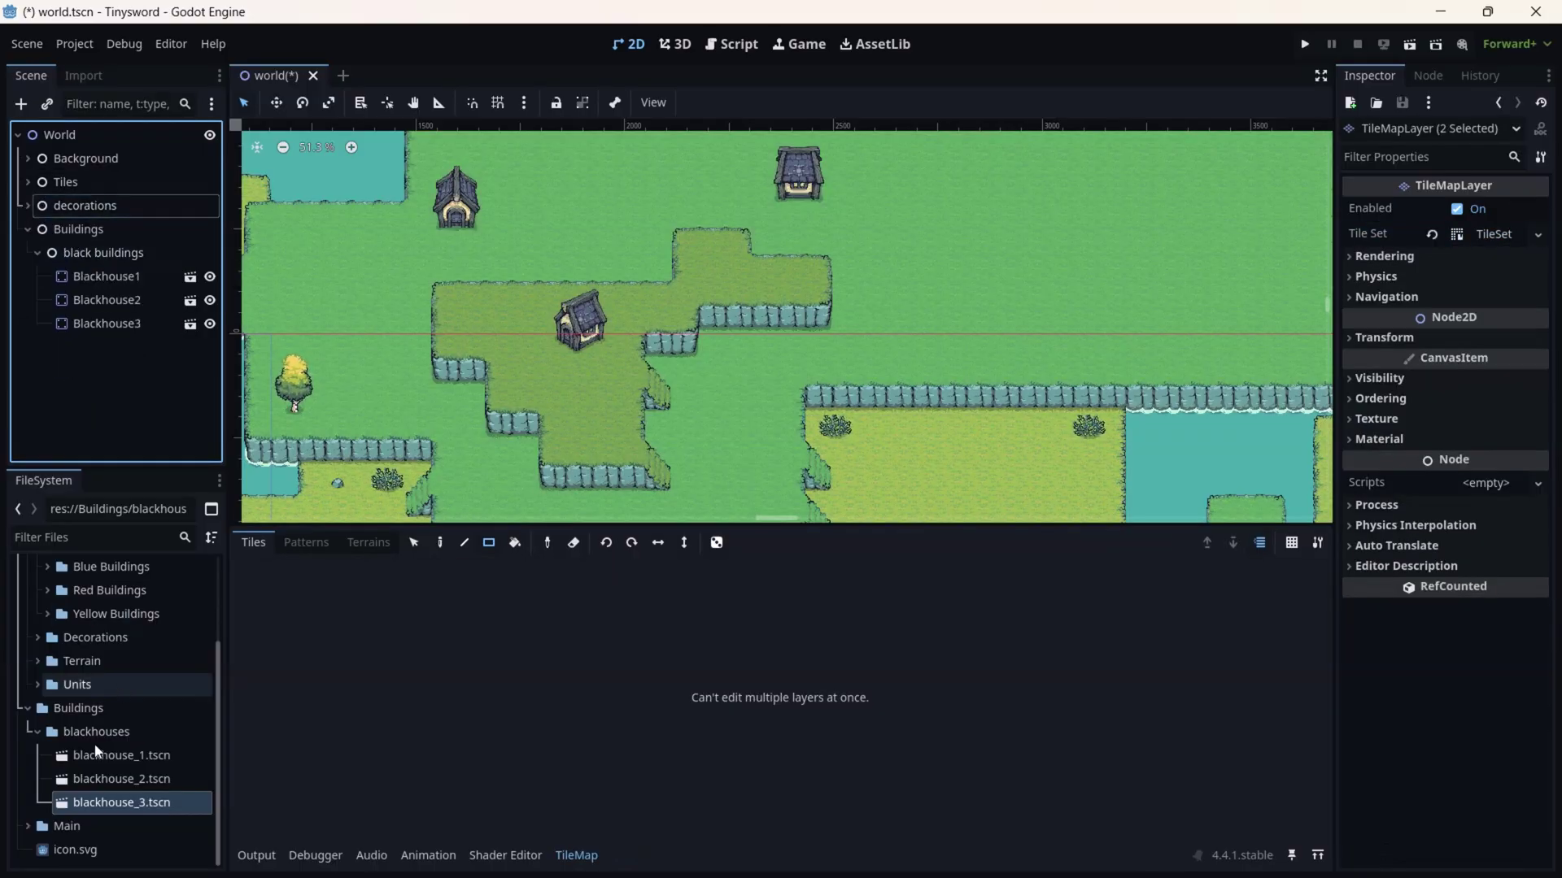
{"action": "left_click", "coordinate": [36, 732]}
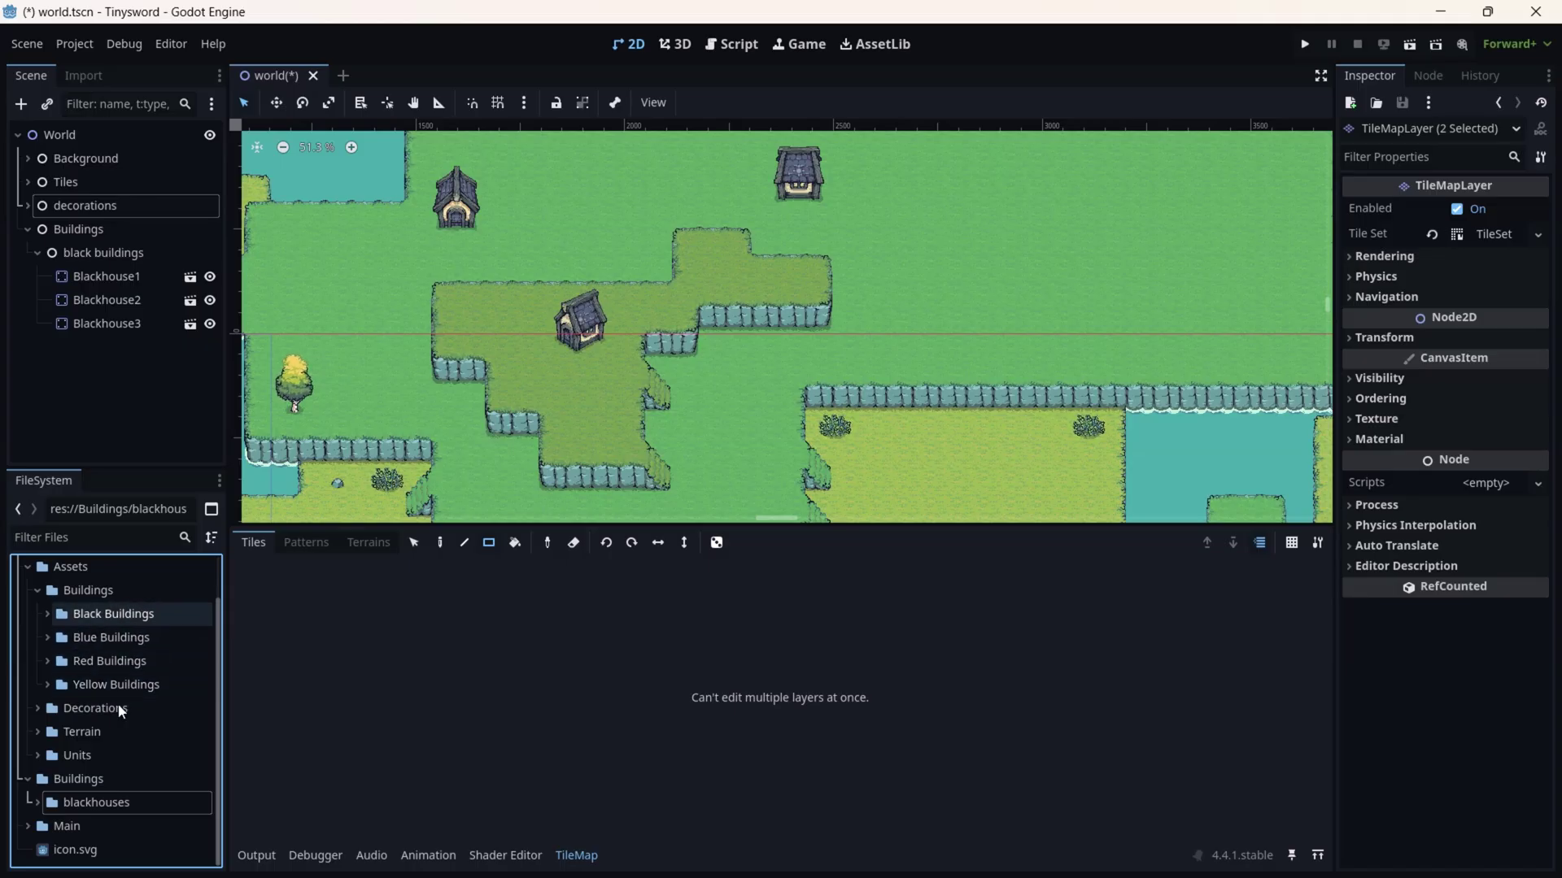
- Deselect the layers and zoom the viewport out to about 12% to show the whole map
{"action": "scroll", "coordinate": [731, 324], "scroll_direction": "down", "scroll_amount": 3}
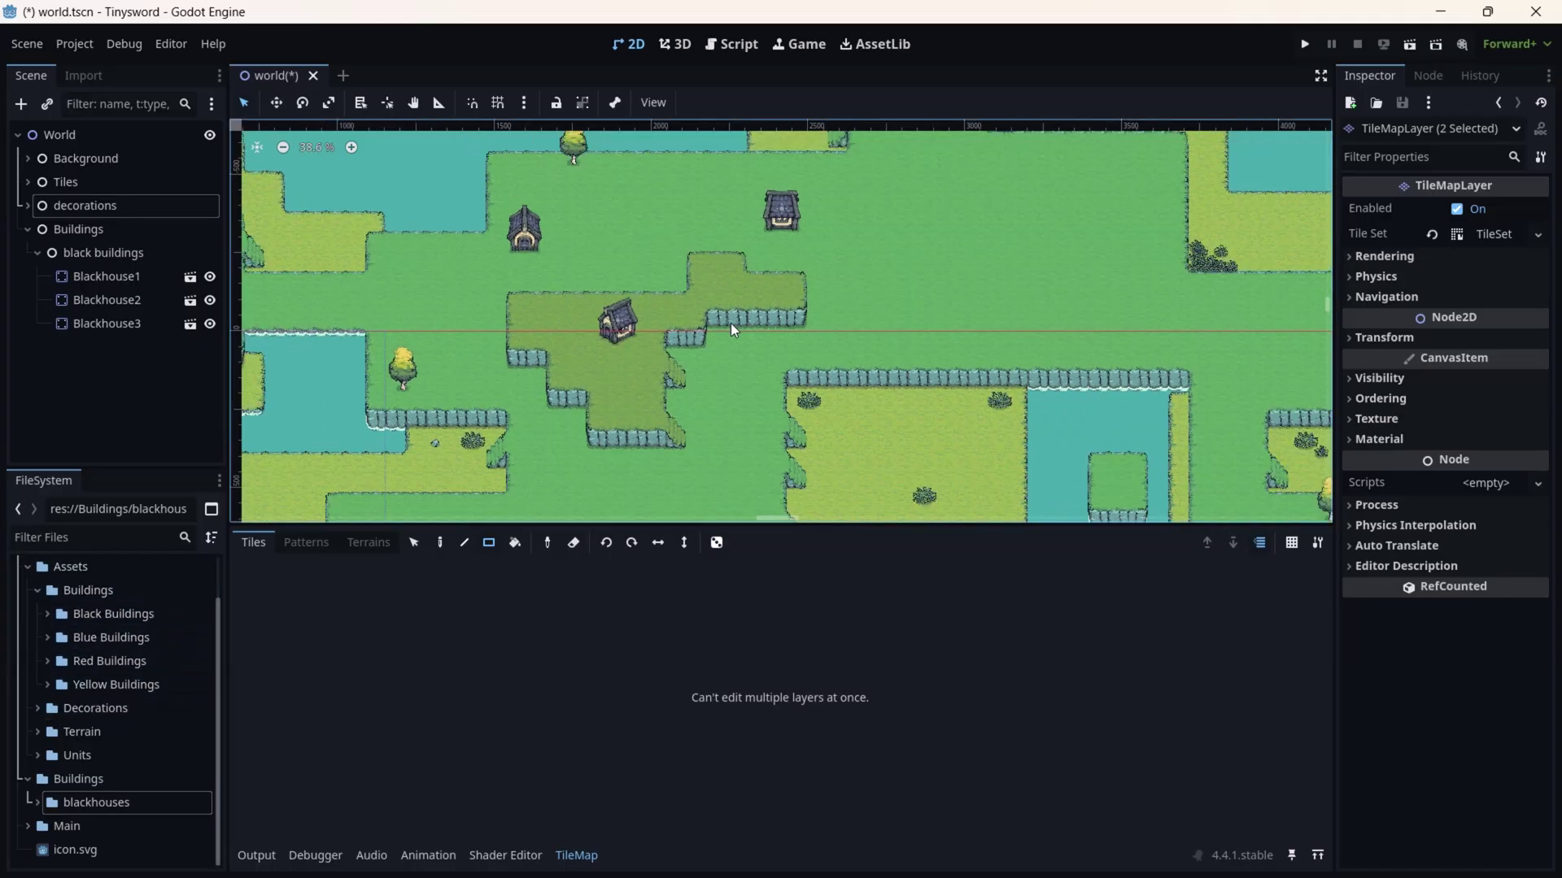
{"action": "left_click", "coordinate": [425, 364]}
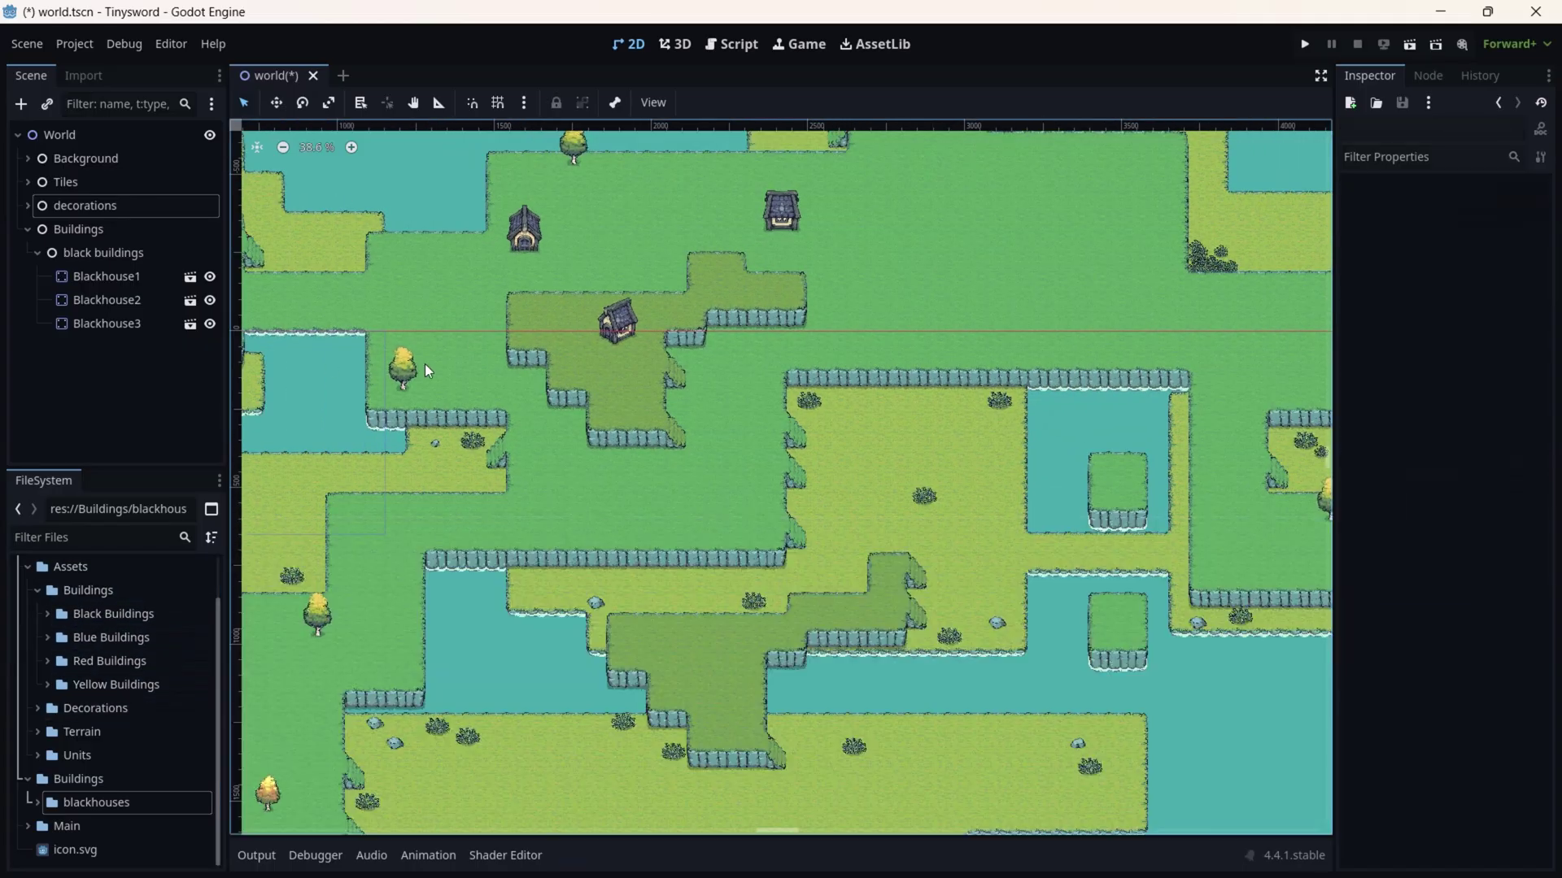
{"action": "scroll", "coordinate": [729, 364], "scroll_direction": "down", "scroll_amount": 7}
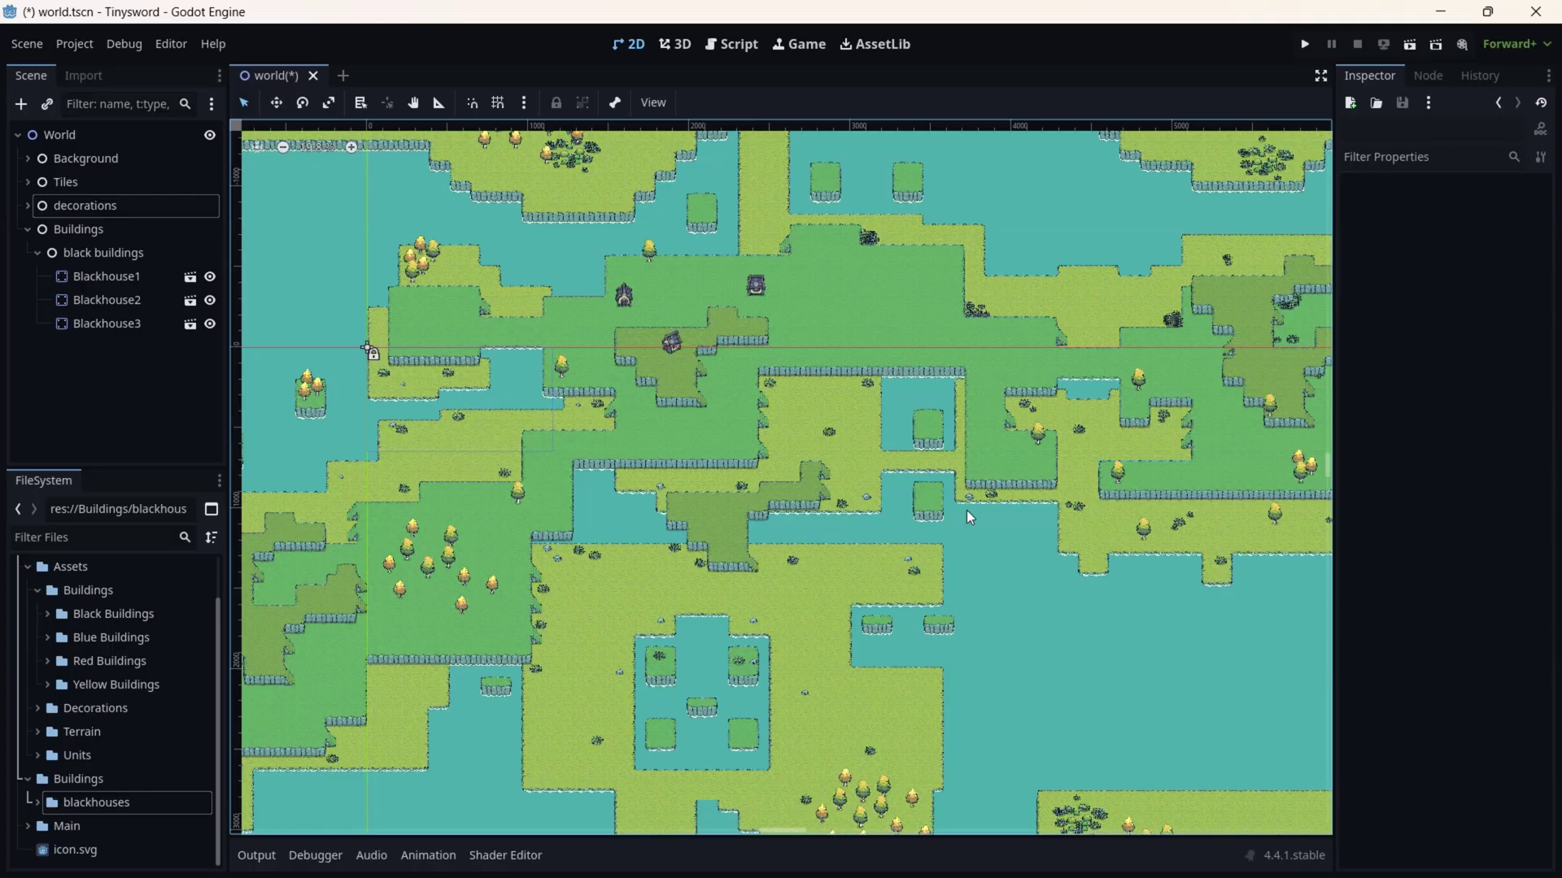
{"action": "scroll", "coordinate": [707, 525], "scroll_direction": "down", "scroll_amount": 5}
{"action": "scroll", "coordinate": [708, 531], "scroll_direction": "up", "scroll_amount": 1}
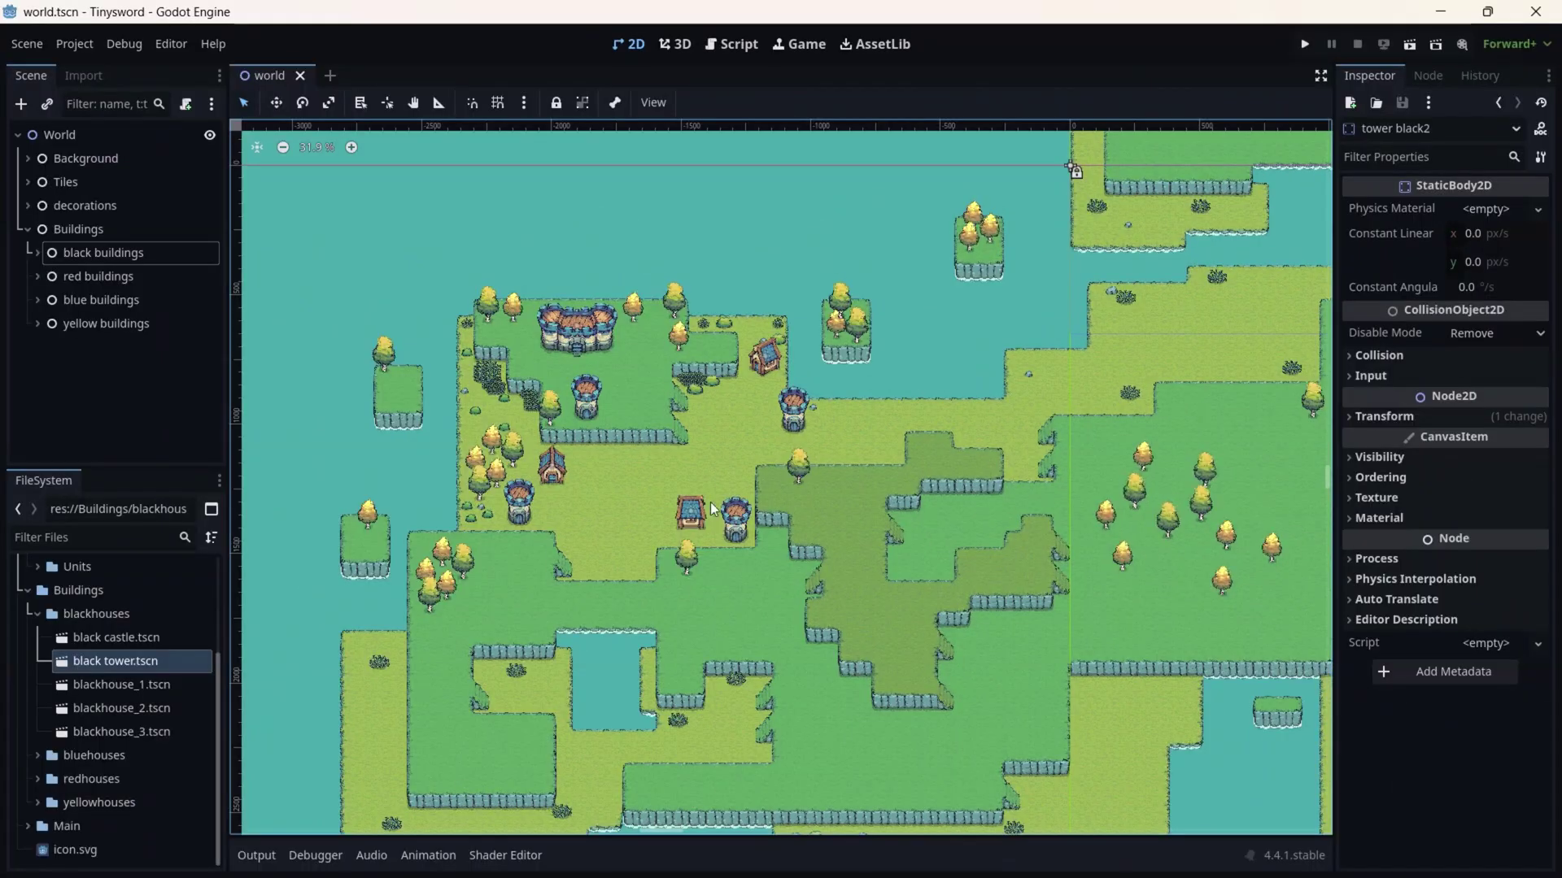
- Pan across the map to review the black, red, blue and yellow building groups
{"action": "middle_click_drag", "start_coordinate": [755, 505], "coordinate": [372, 449]}
{"action": "scroll", "coordinate": [1132, 517], "scroll_direction": "right", "scroll_amount": 10}
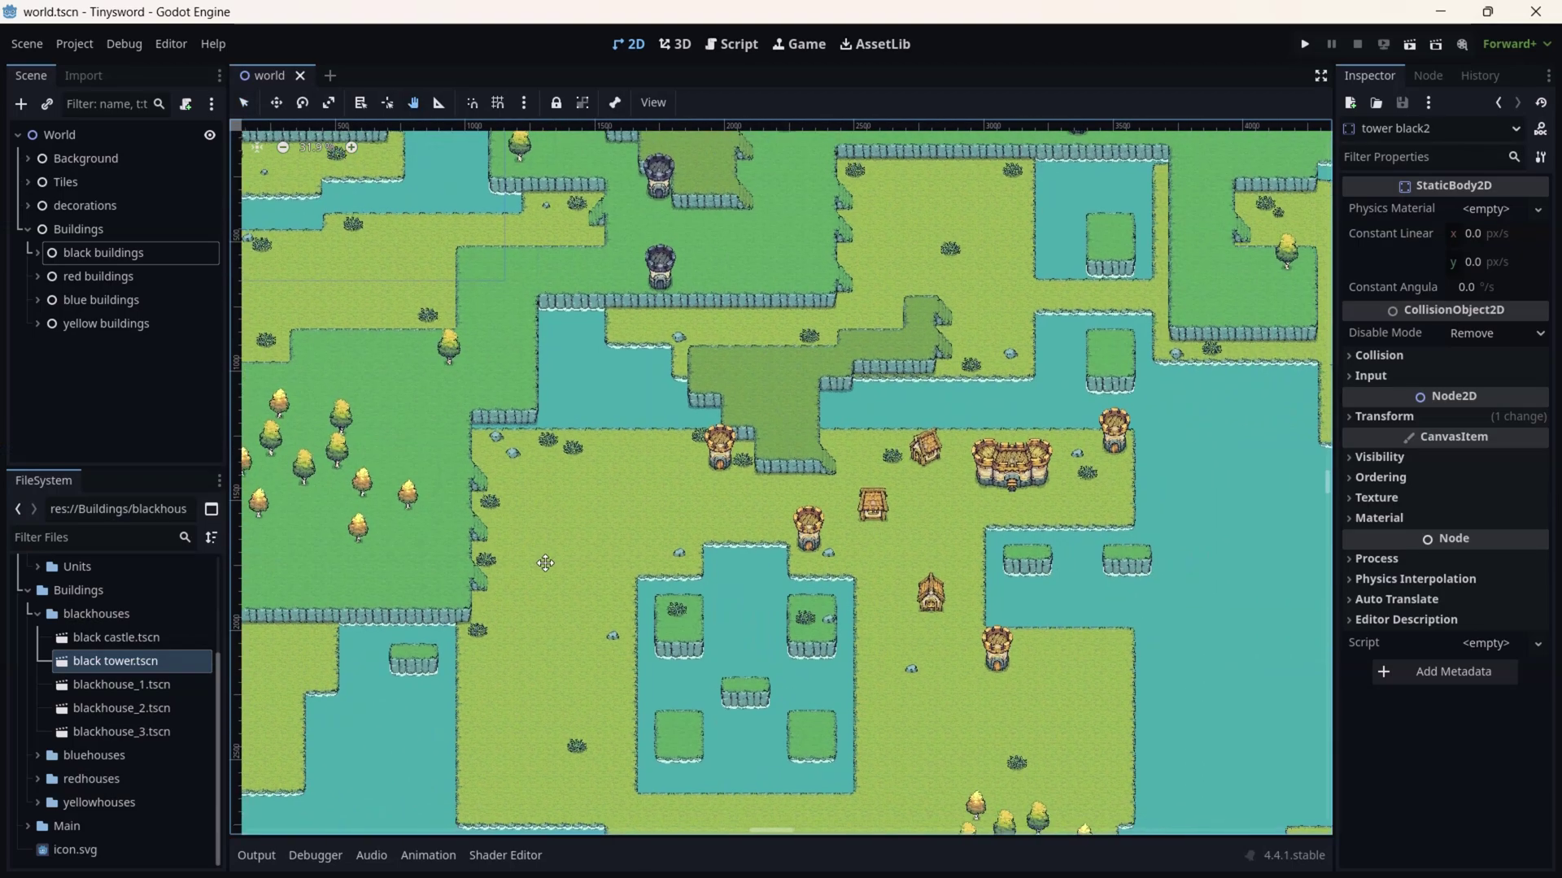
{"action": "scroll", "coordinate": [1132, 517], "scroll_direction": "right", "scroll_amount": 2}
{"action": "scroll", "coordinate": [1132, 518], "scroll_direction": "up", "scroll_amount": 1}
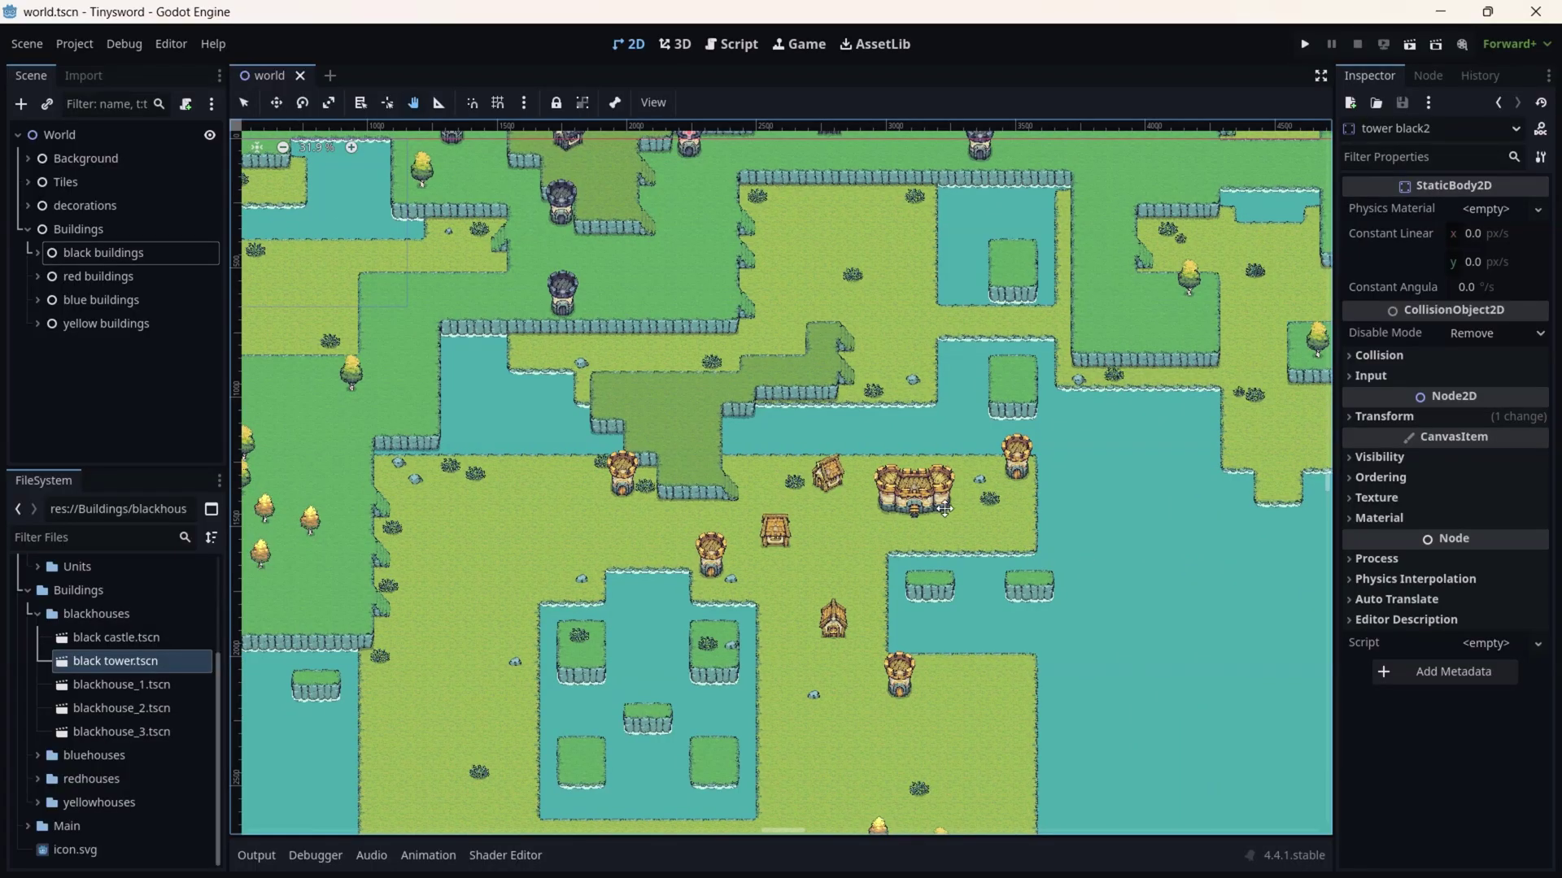
{"action": "middle_click_drag", "start_coordinate": [848, 410], "coordinate": [837, 685]}
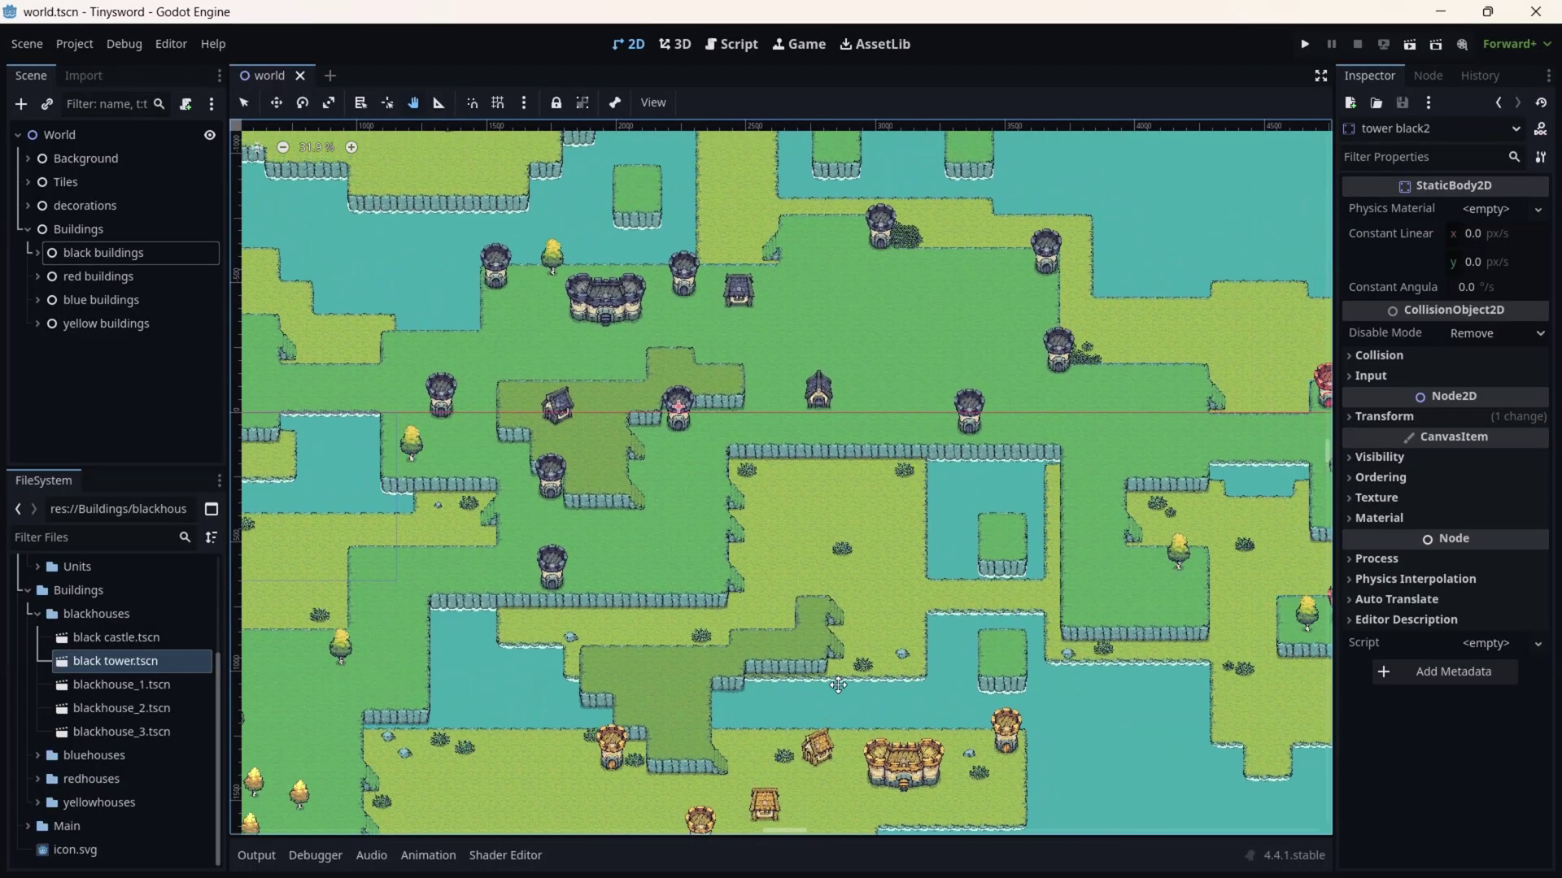
{"action": "middle_click_drag", "start_coordinate": [708, 424], "coordinate": [681, 743]}
{"action": "scroll", "coordinate": [682, 742], "scroll_direction": "right", "scroll_amount": 10}
{"action": "scroll", "coordinate": [682, 742], "scroll_direction": "down", "scroll_amount": 6}
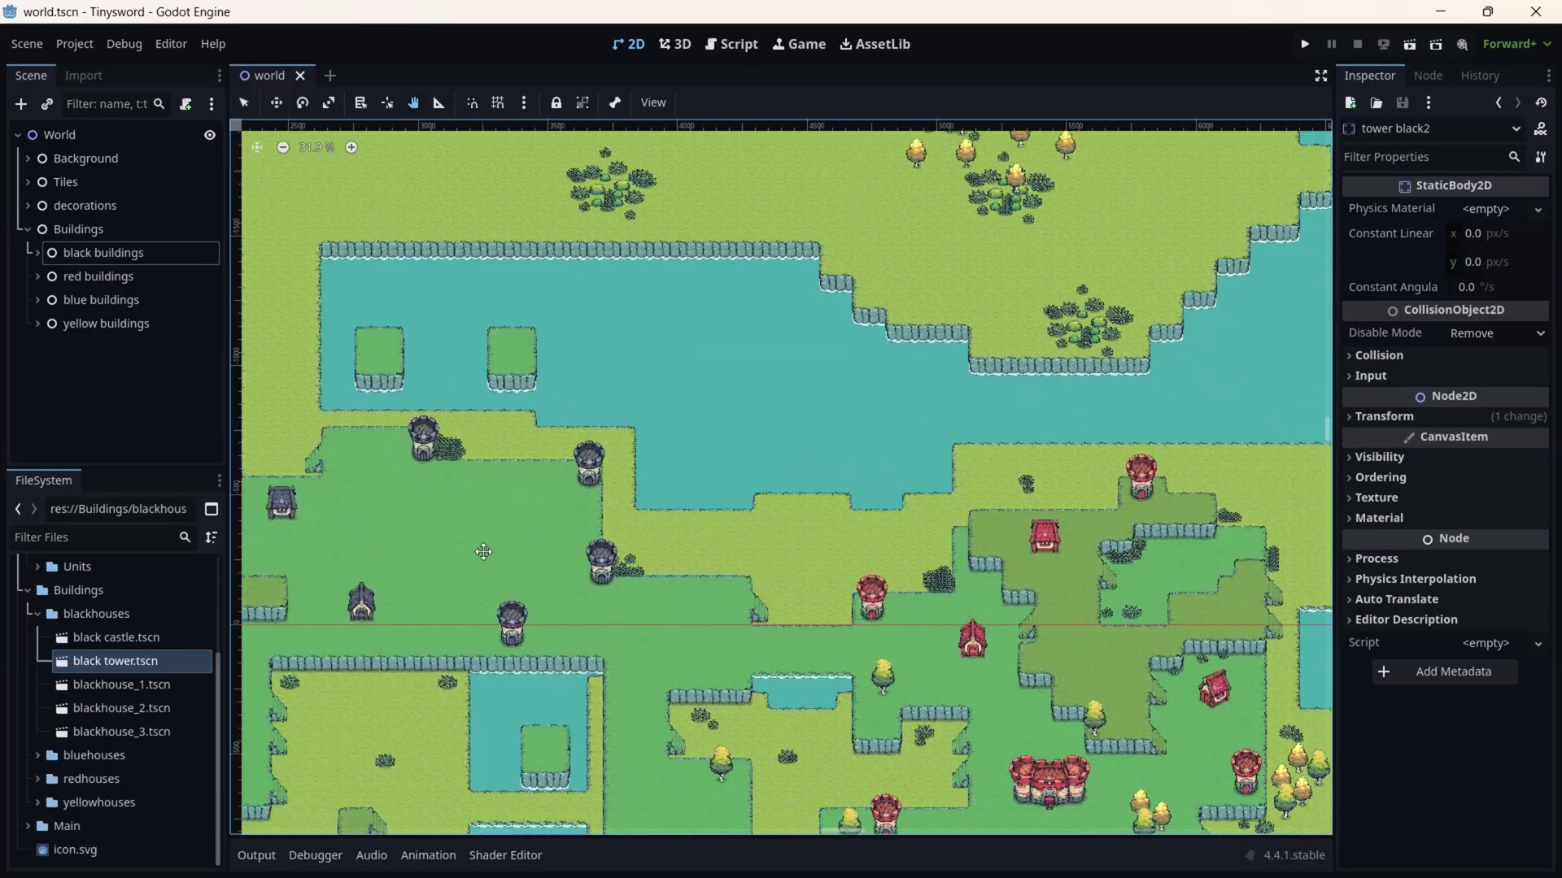
{"action": "scroll", "coordinate": [986, 532], "scroll_direction": "right", "scroll_amount": 1}
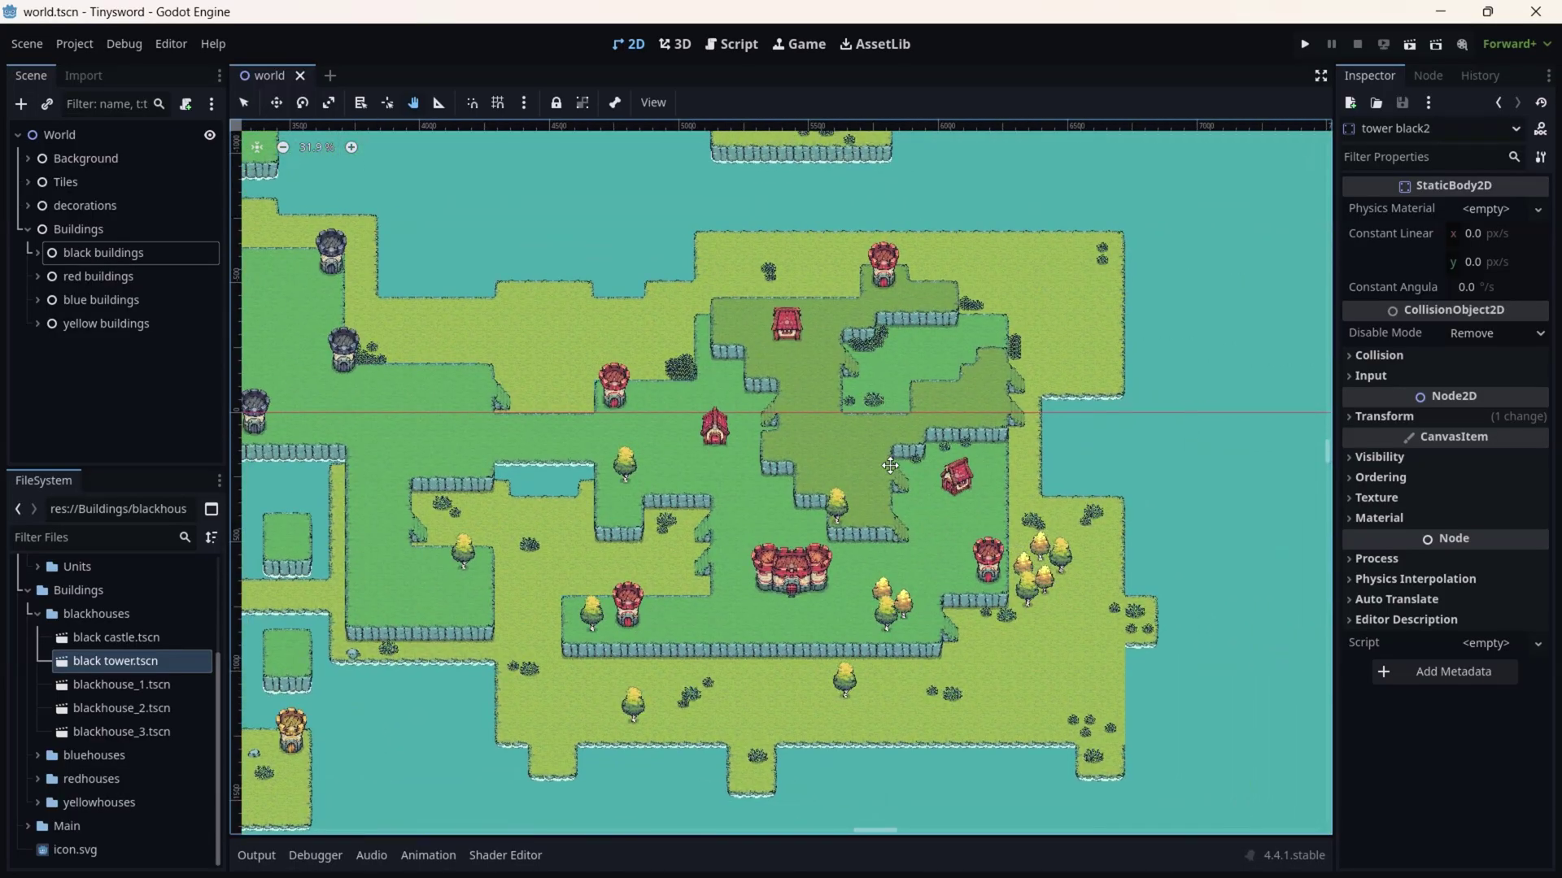
{"action": "scroll", "coordinate": [388, 513], "scroll_direction": "left", "scroll_amount": 12}
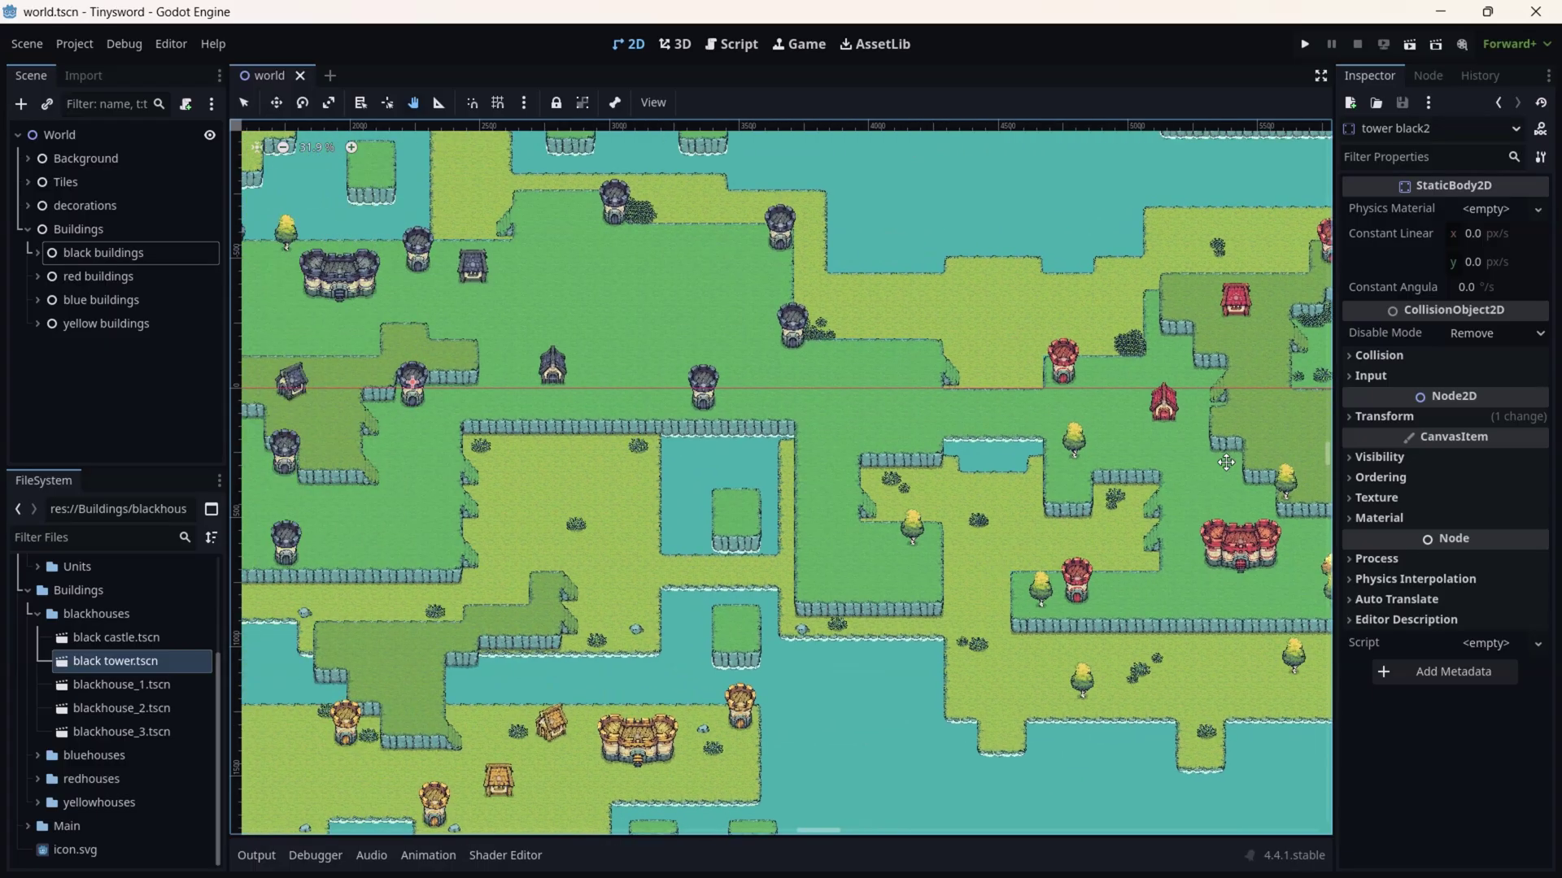